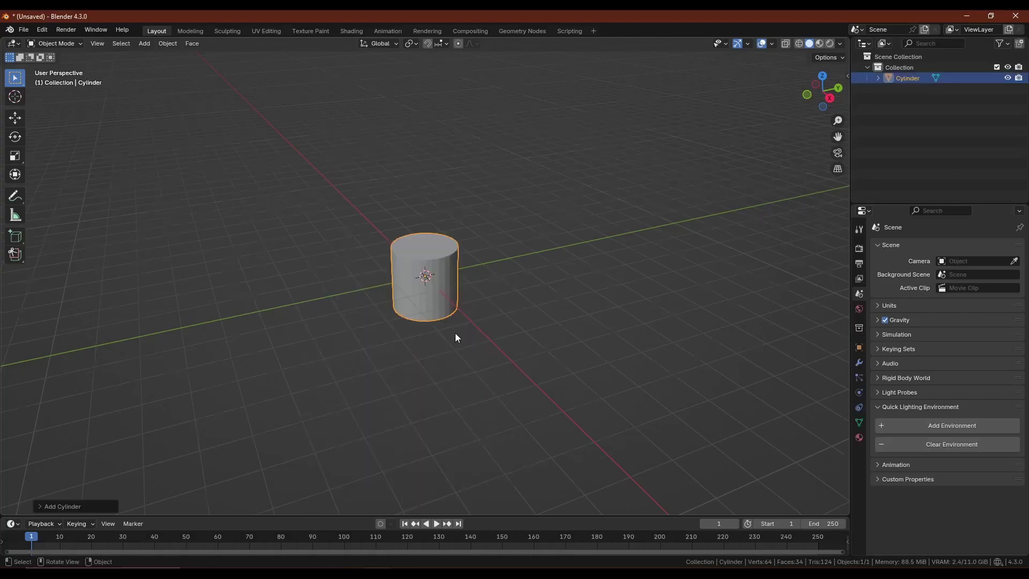
Rotate the cylinder to lie lengthwise along the X axis and add many evenly spaced loop cuts along its length
middle_click_drag(455, 333, 485, 317)
key("r")
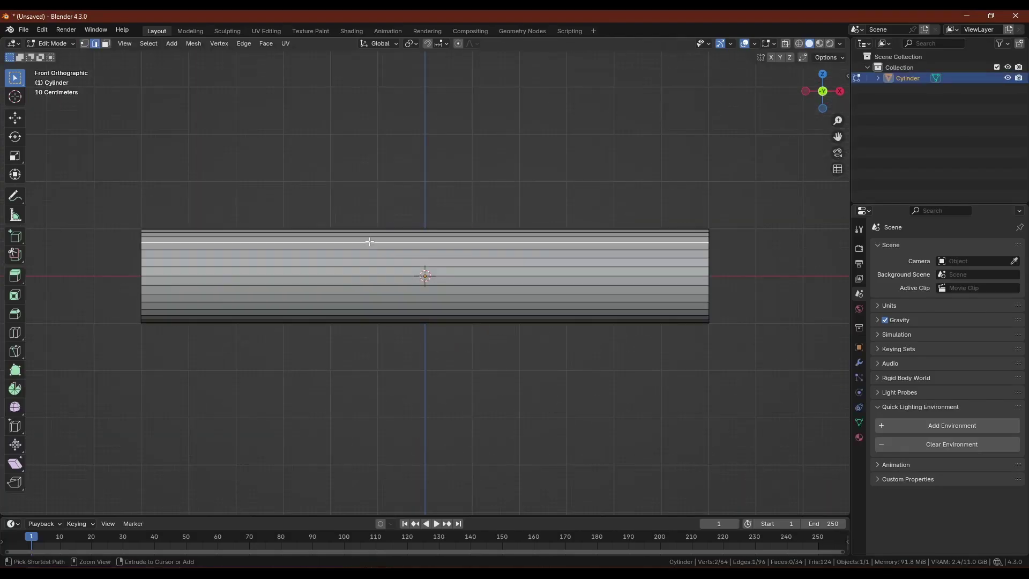
key("ctrl+r")
scroll(370, 242, "up", 20)
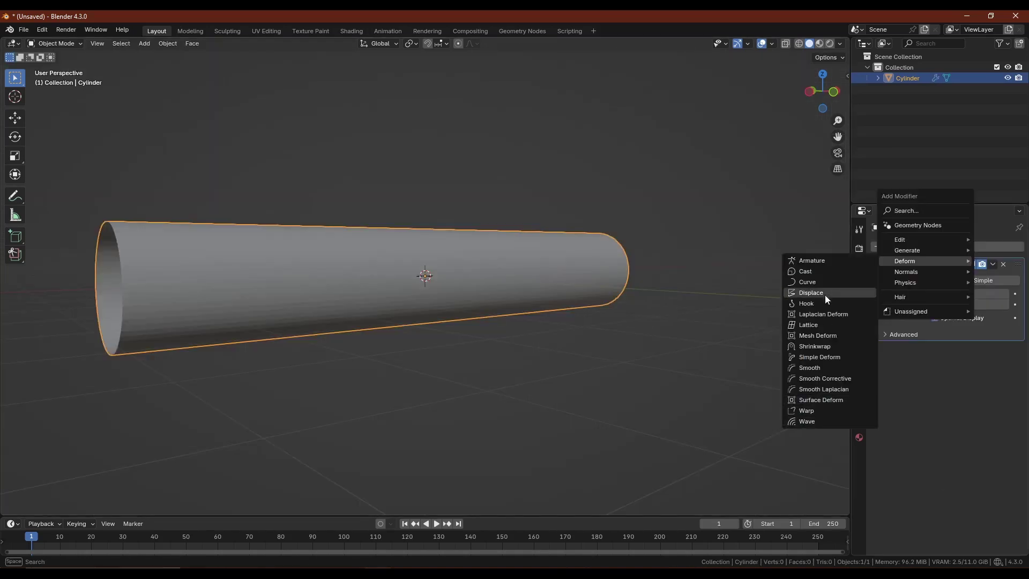
Add a Displace modifier with a Clouds texture and strength 0.130 to the open cylinder, and shade it smooth
left_click(825, 295)
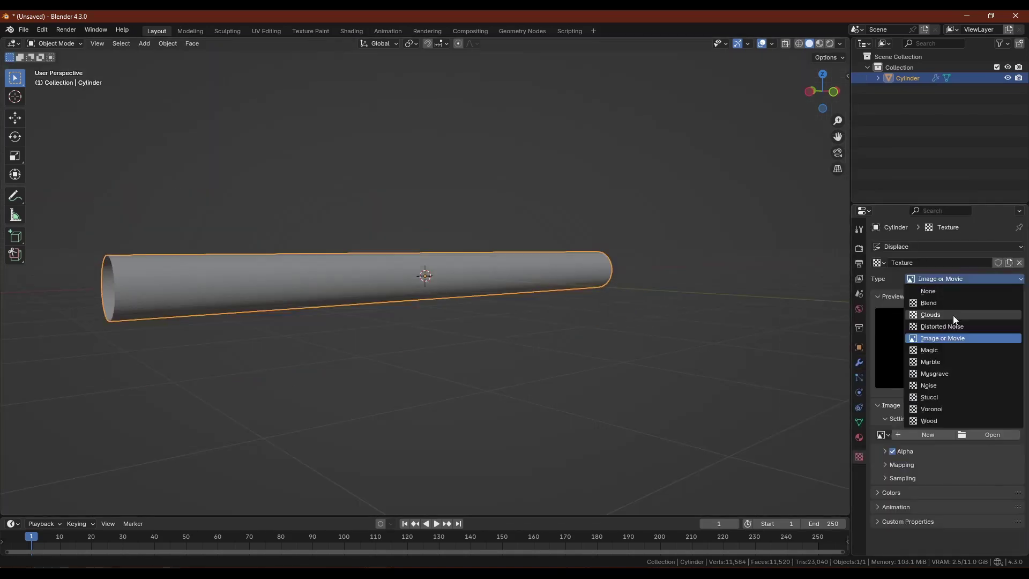
left_click(953, 316)
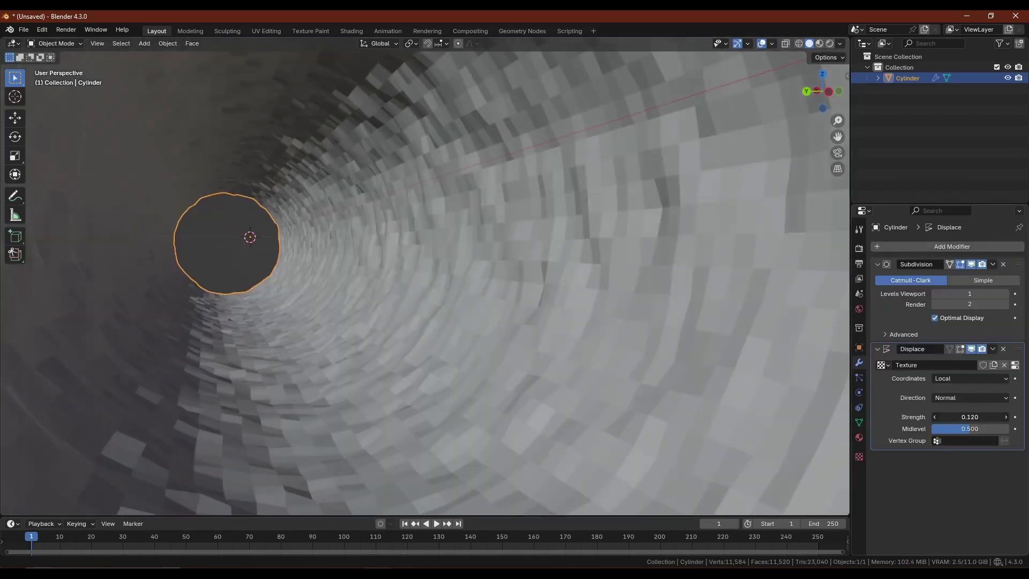
right_click(528, 152)
left_click(529, 152)
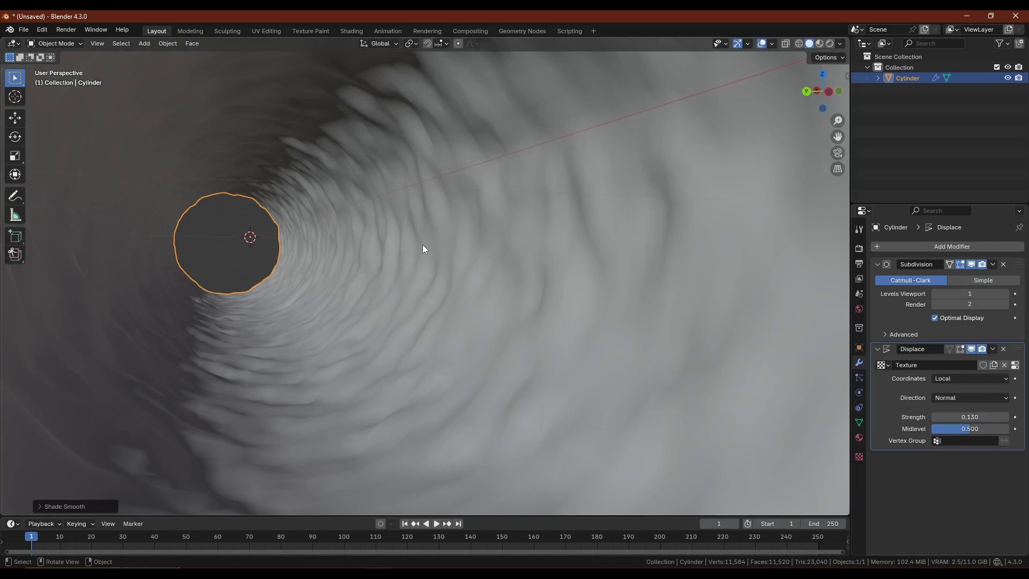
middle_click_drag(423, 244, 298, 297)
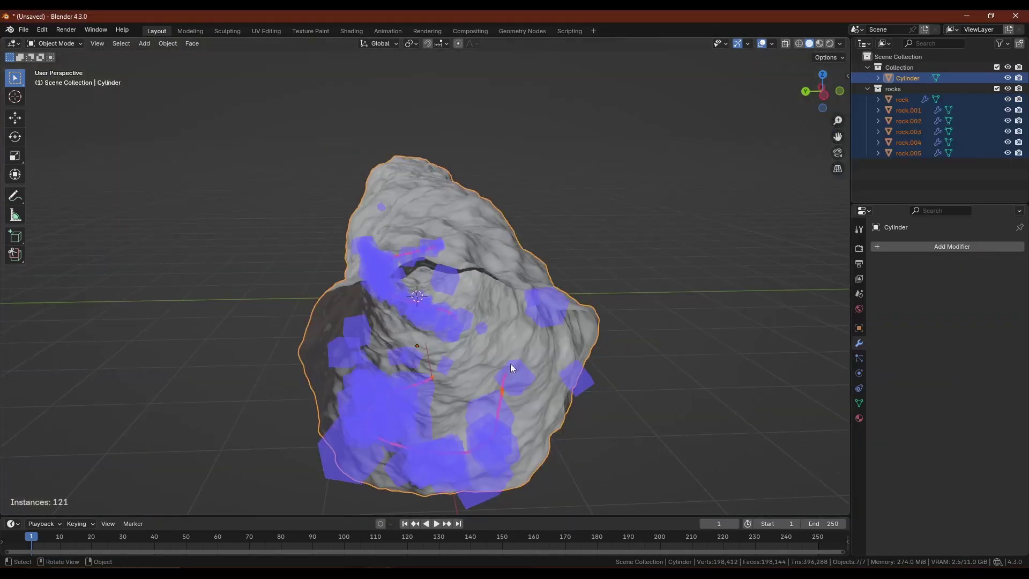
Scatter the rock objects over the inside of the cave tunnel and select a rock duplicator in the Scatter collection
scroll(405, 368, "up", 3)
scroll(404, 365, "down", 3)
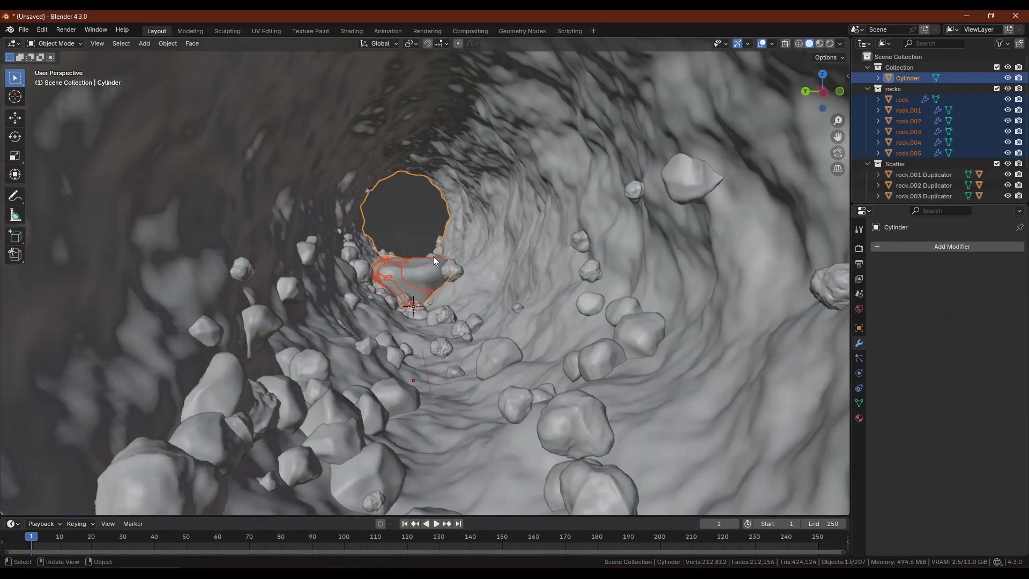
scroll(931, 181, "down", 2)
left_click(931, 181)
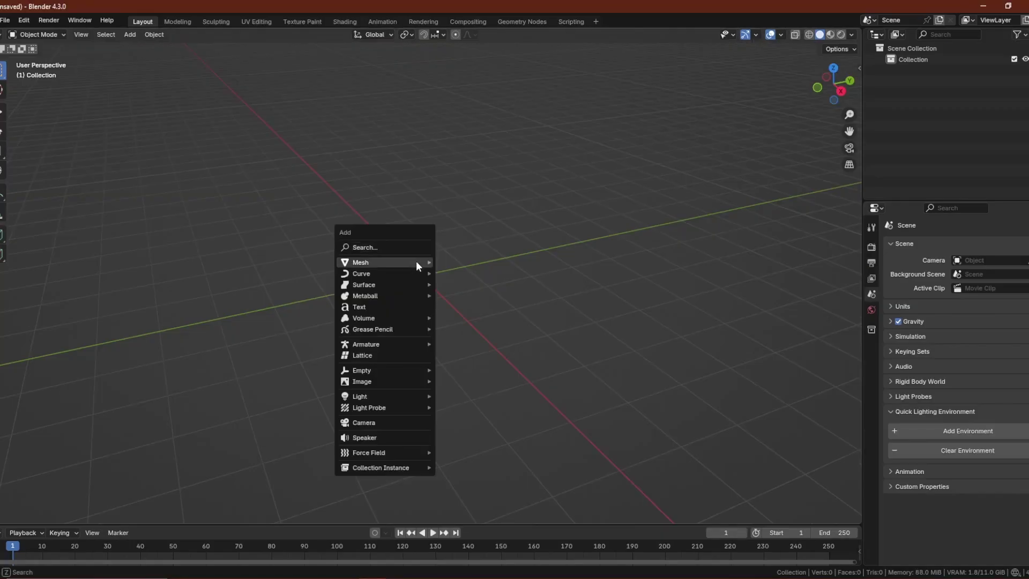
Add a cube mesh to the empty scene and give it a Subdivision Surface modifier with viewport level 2
mouse_move(416, 262)
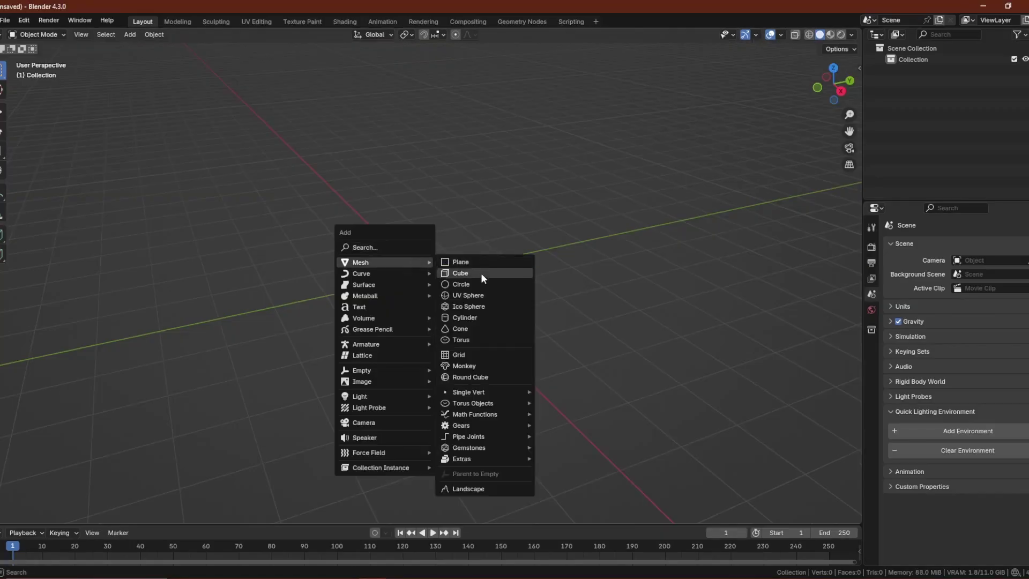
left_click(485, 271)
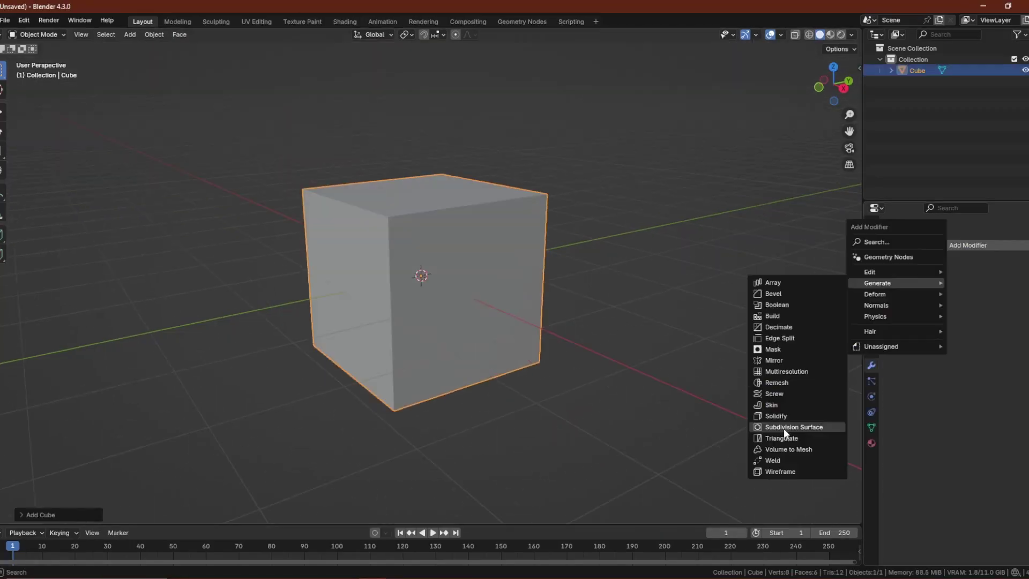
left_click(784, 428)
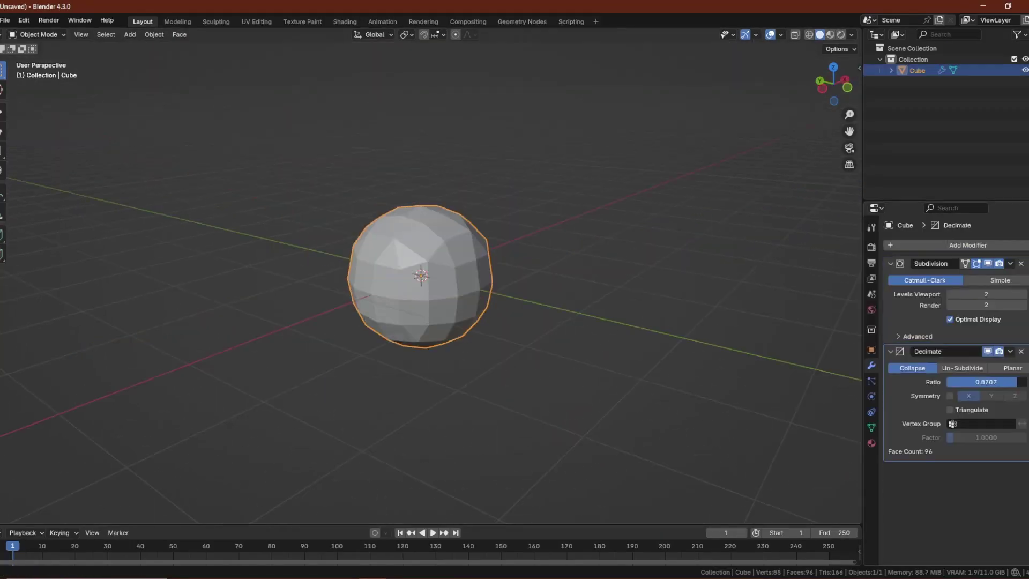
Lower the Decimate ratio of the rounded cube to 0.1224 and add a Bevel modifier to it
left_click_drag(1008, 382, 949, 382)
mouse_move(464, 307)
middle_mouse_down()
mouse_move(677, 302)
mouse_move(478, 313)
middle_mouse_up()
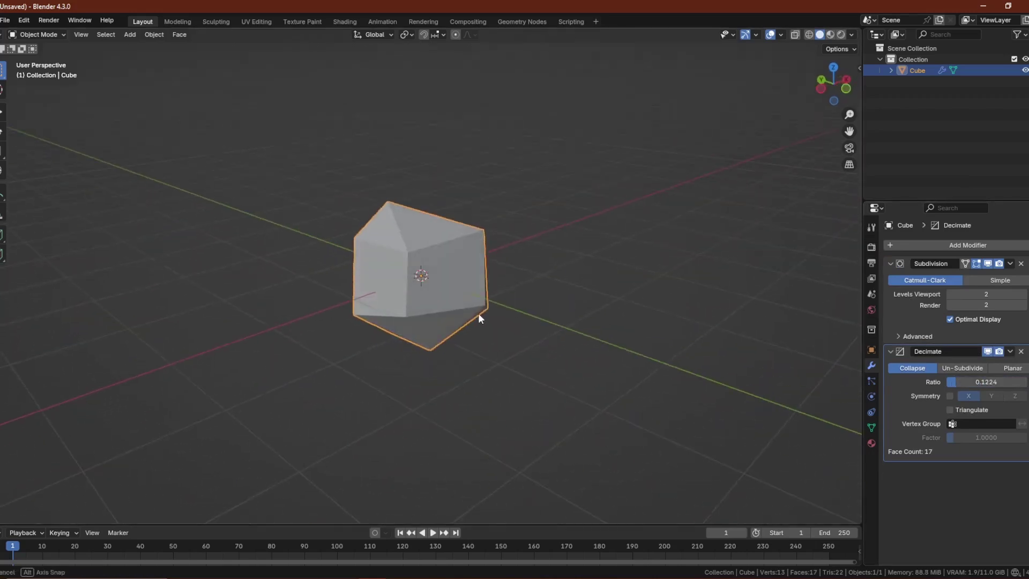
left_click(909, 244)
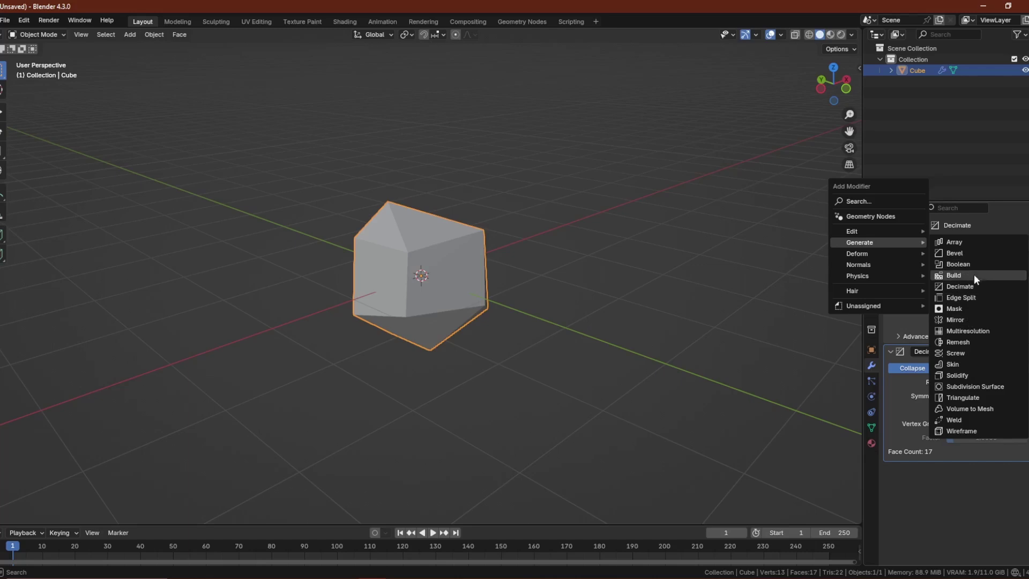
left_click(977, 253)
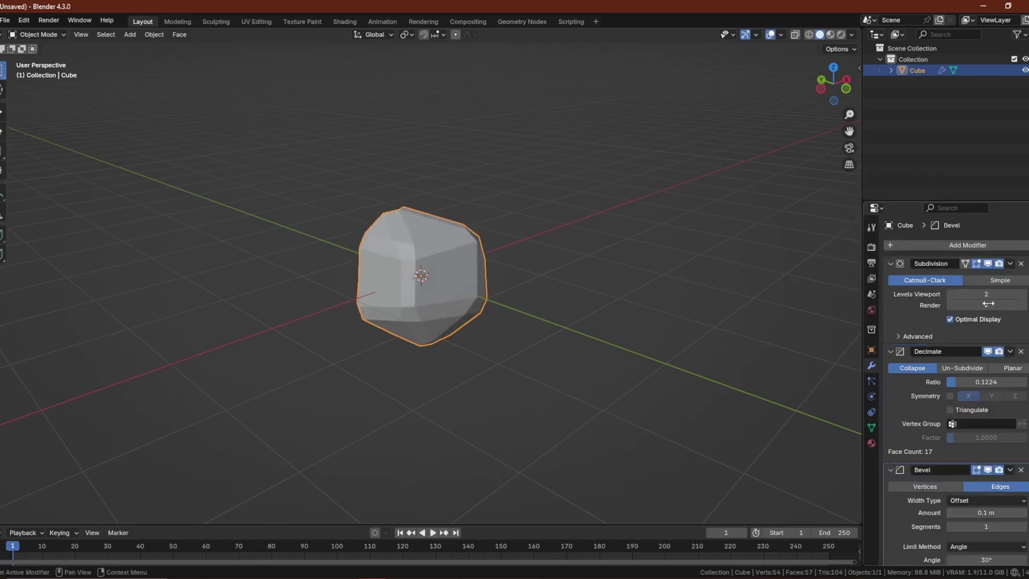
Add a second Subdivision Surface modifier at level 2 after the Bevel, followed by a Displace modifier
left_click(956, 244)
mouse_move(953, 242)
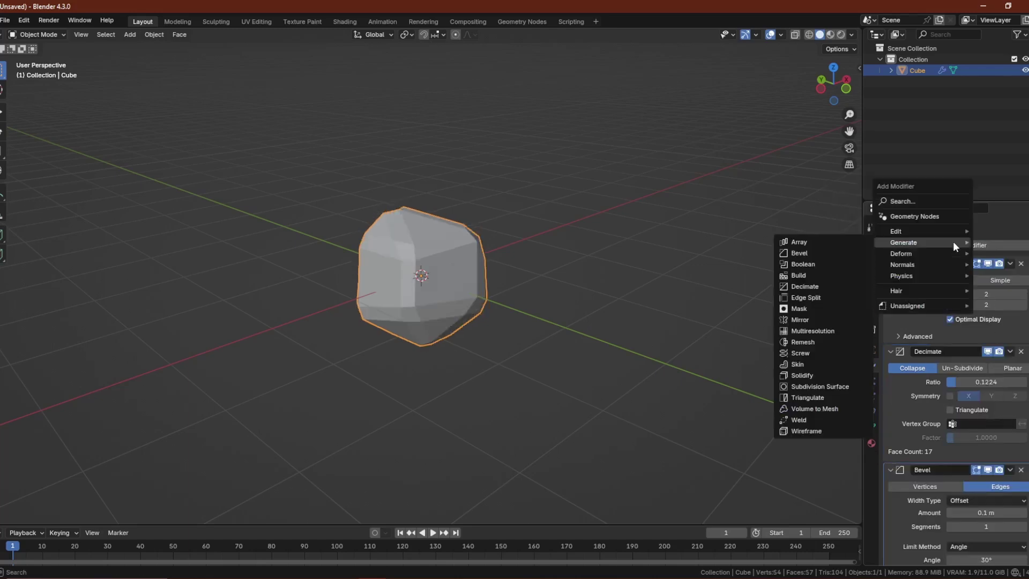
left_click(822, 389)
middle_click_drag(769, 360, 23, 356)
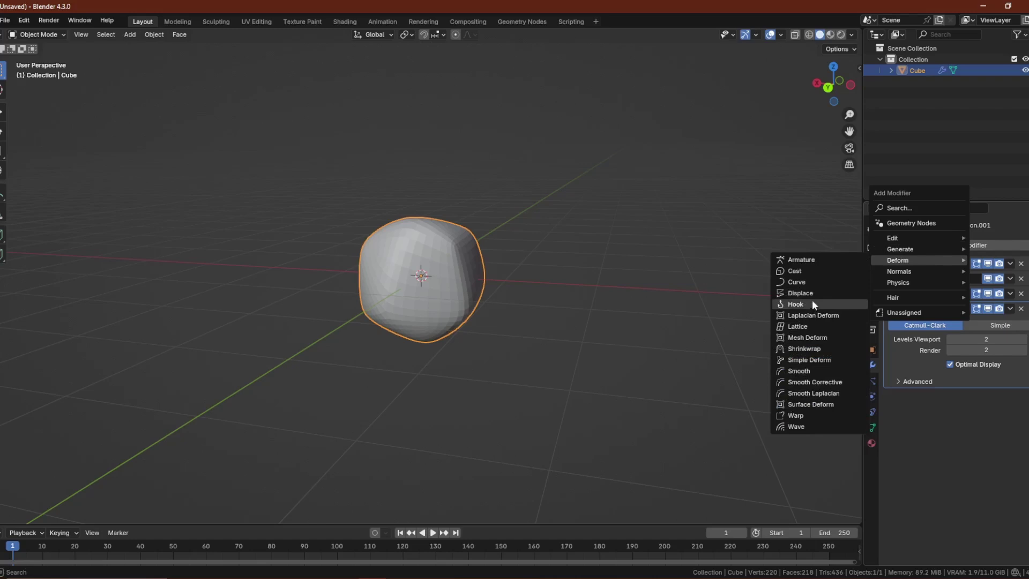
left_click(816, 292)
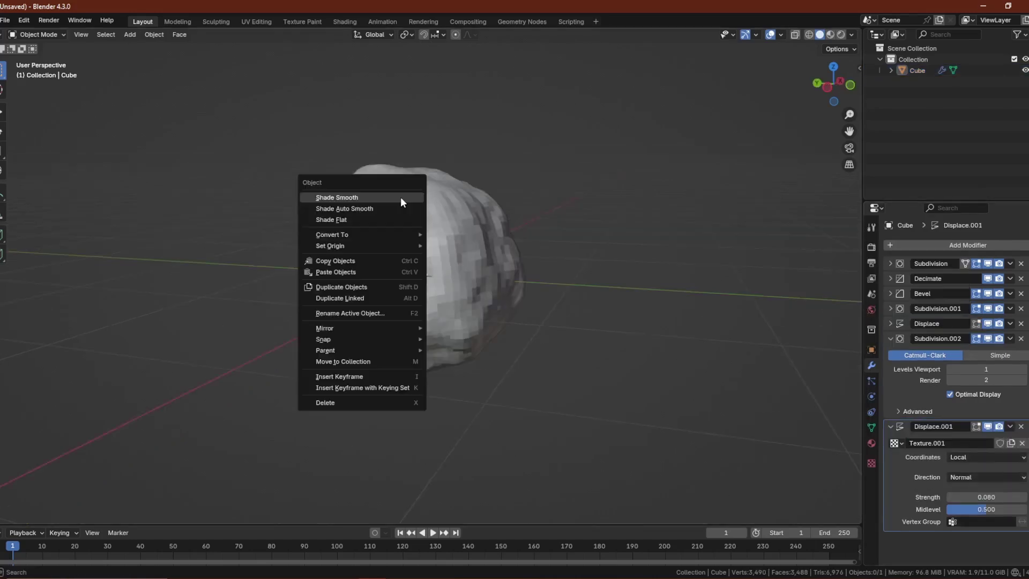
Shade the displaced rock smooth and deselect it
left_click(401, 198)
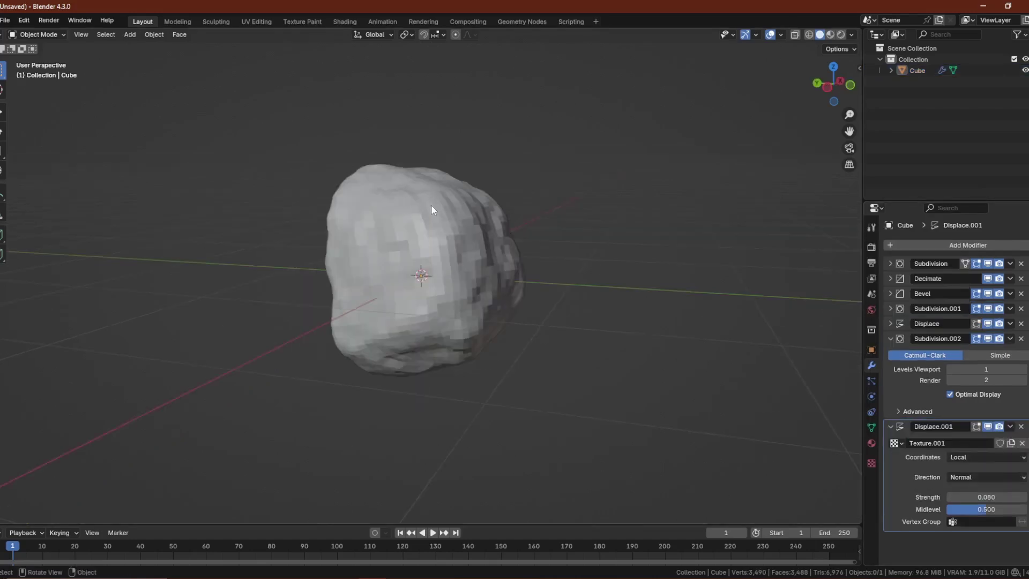
left_click(436, 214)
right_click(438, 215)
left_click(440, 214)
key("alt+a")
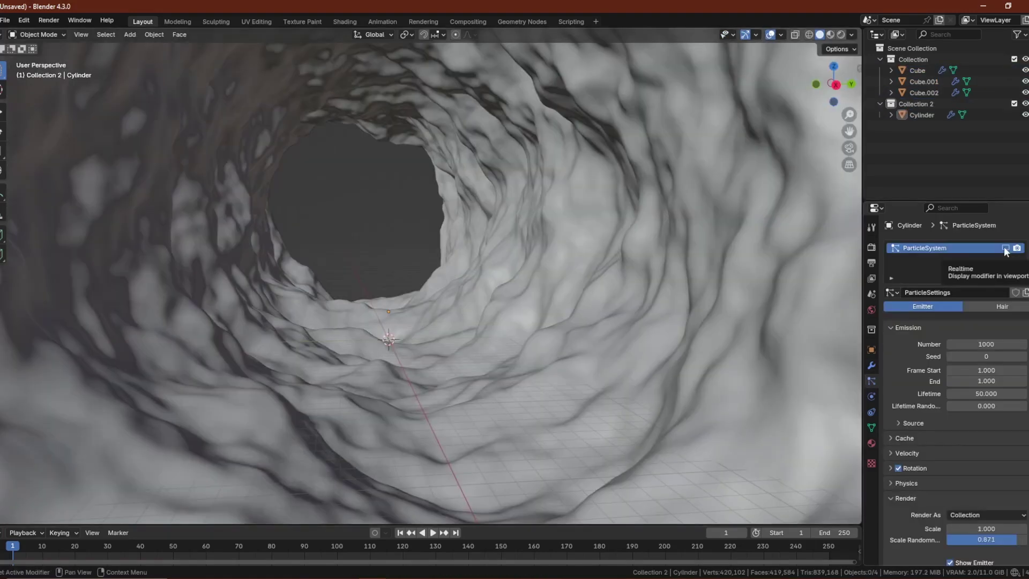
Show the tunnel's particle system in the viewport and render its particles as the Collection containing the rock cubes
left_click(1006, 248)
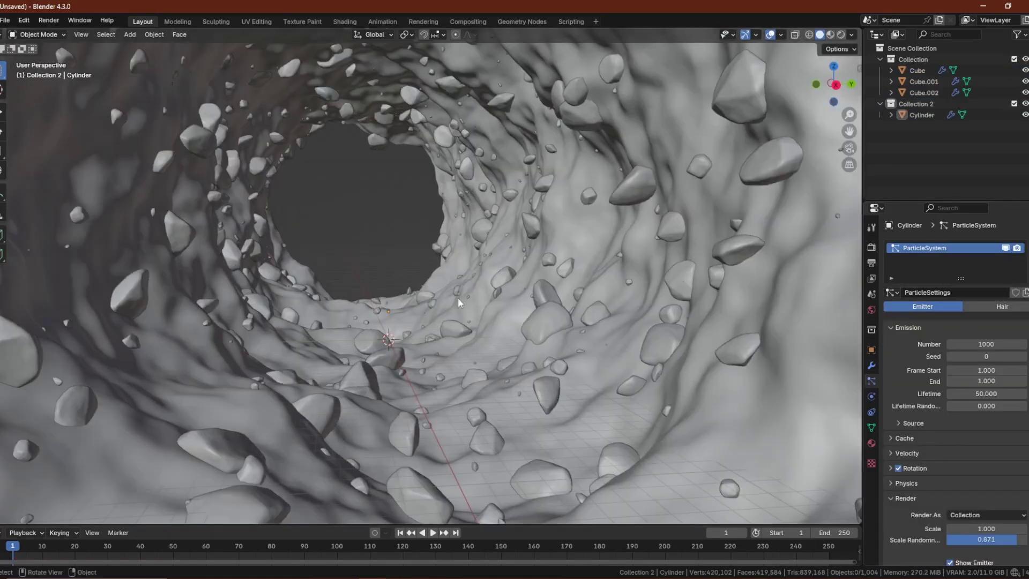
left_click(911, 468)
scroll(911, 493, "down", 6)
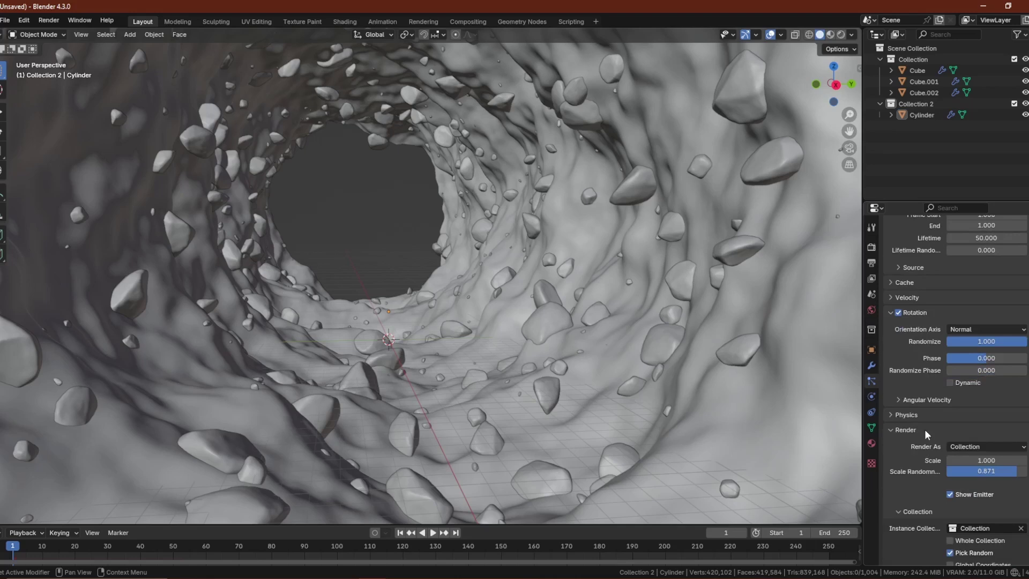
left_click(958, 445)
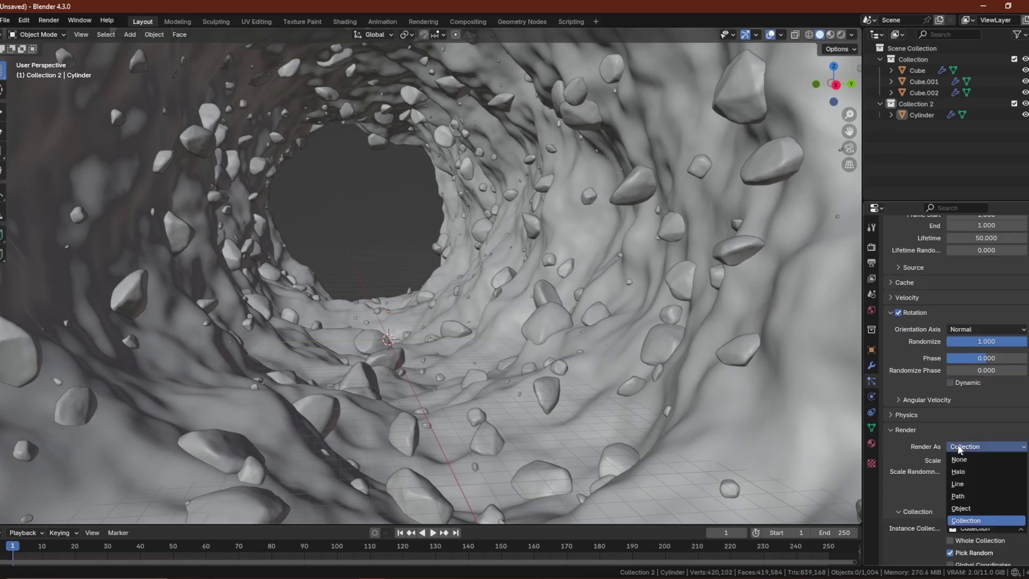
left_click(968, 524)
scroll(938, 481, "down", 2)
left_click(951, 508)
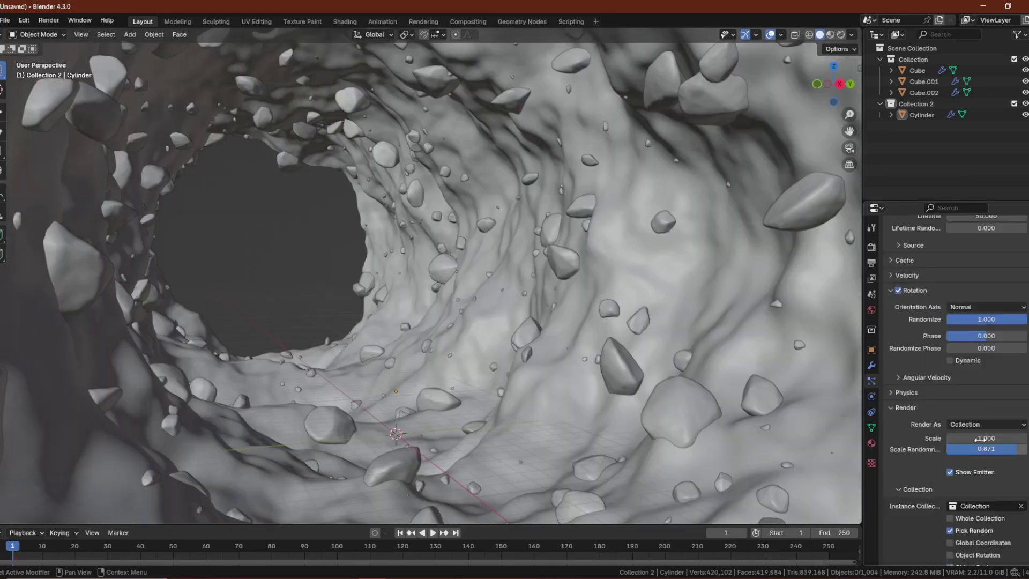
Set the particles' render scale to 1.000 and the scale randomness to 0.823
mouse_move(986, 438)
left_mouse_down()
mouse_move(938, 438)
mouse_move(999, 438)
mouse_move(996, 450)
mouse_move(936, 449)
mouse_move(992, 449)
left_mouse_up()
left_click(995, 437)
type("1")
key("Return")
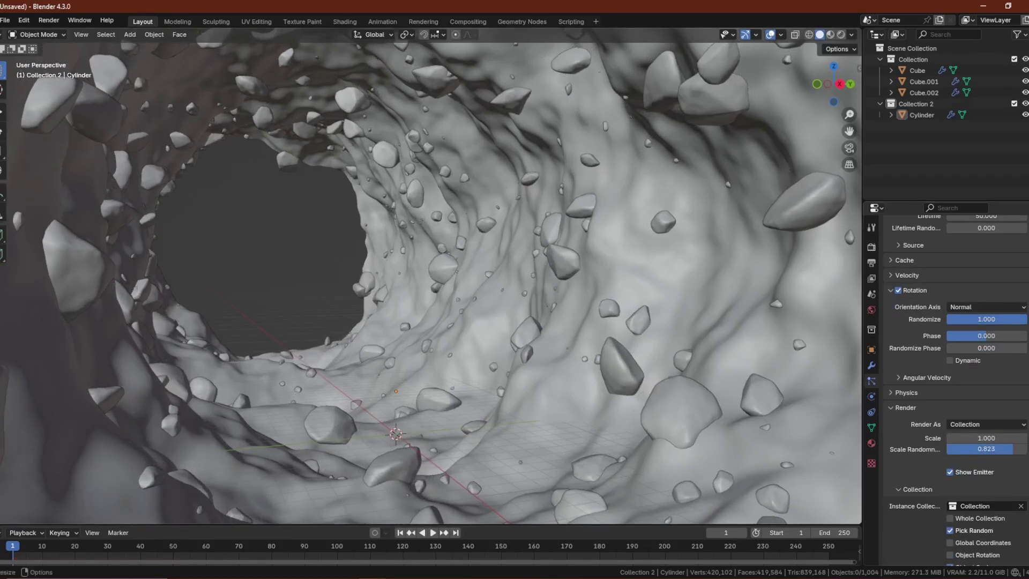
Enable particle rotation with the orientation axis set to Normal and Randomize set to 1.000
left_click(897, 290)
left_click(898, 290)
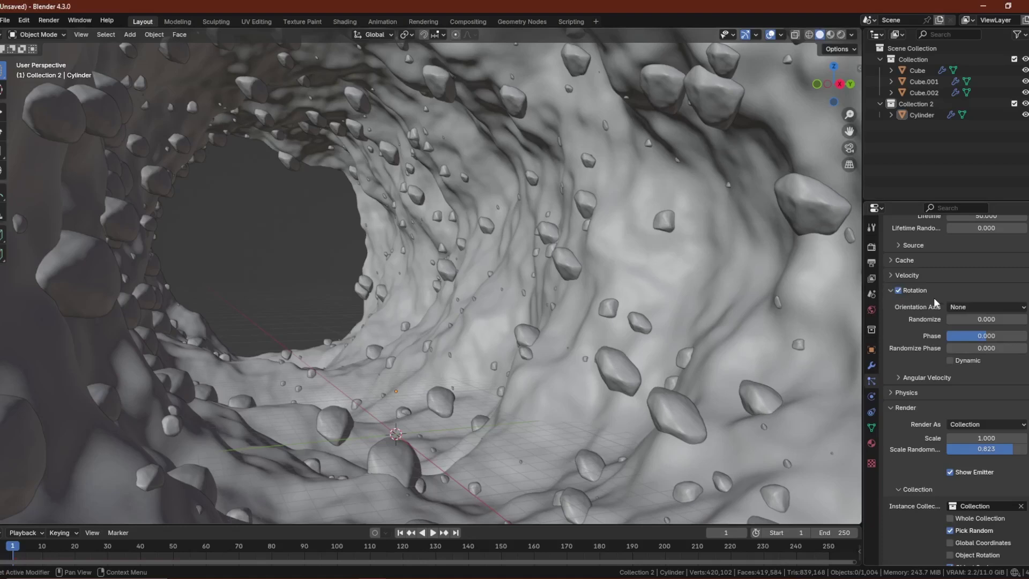
left_click(957, 306)
left_click(968, 332)
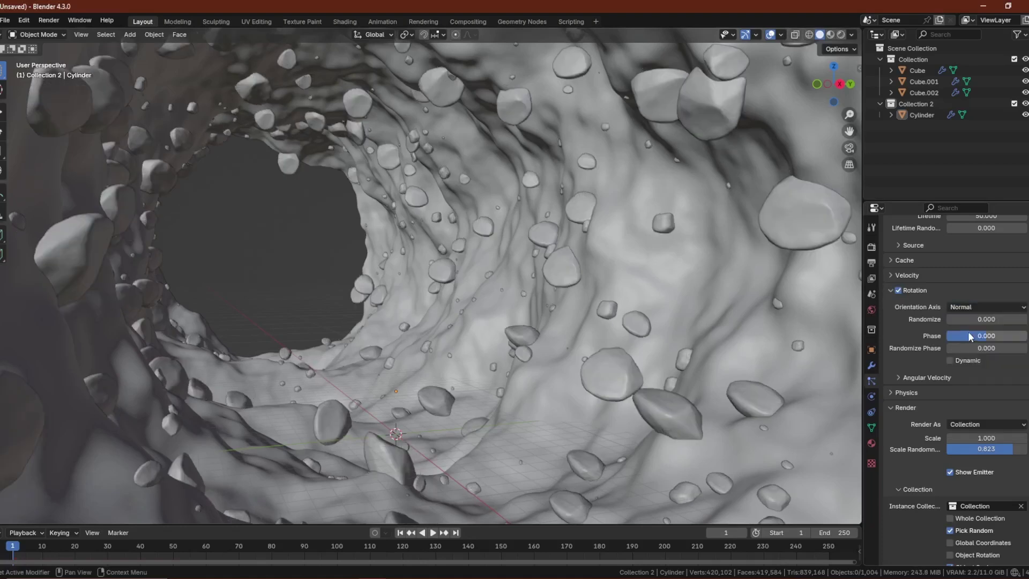
left_click_drag(949, 319, 1027, 319)
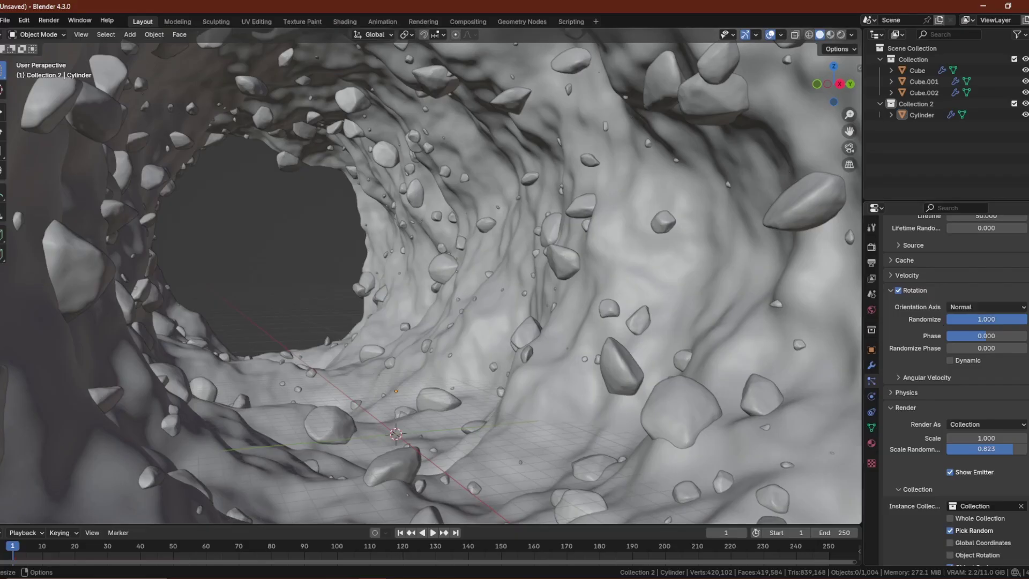
Switch to the browser to view the Scatter Objects extension, and return to Blender to enable that add-on in the preferences
key("alt+Tab")
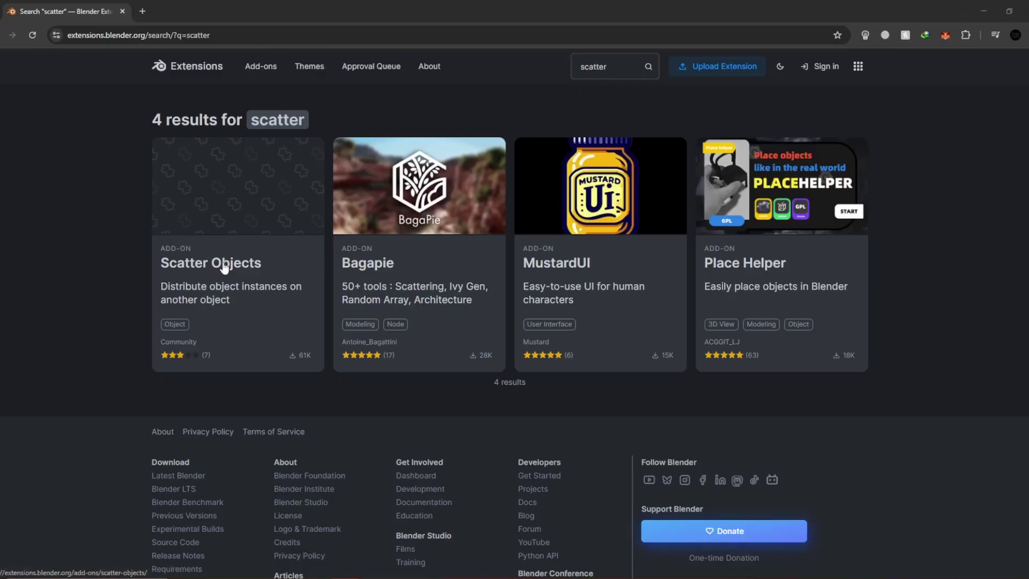
key("alt+Tab")
left_click(23, 20)
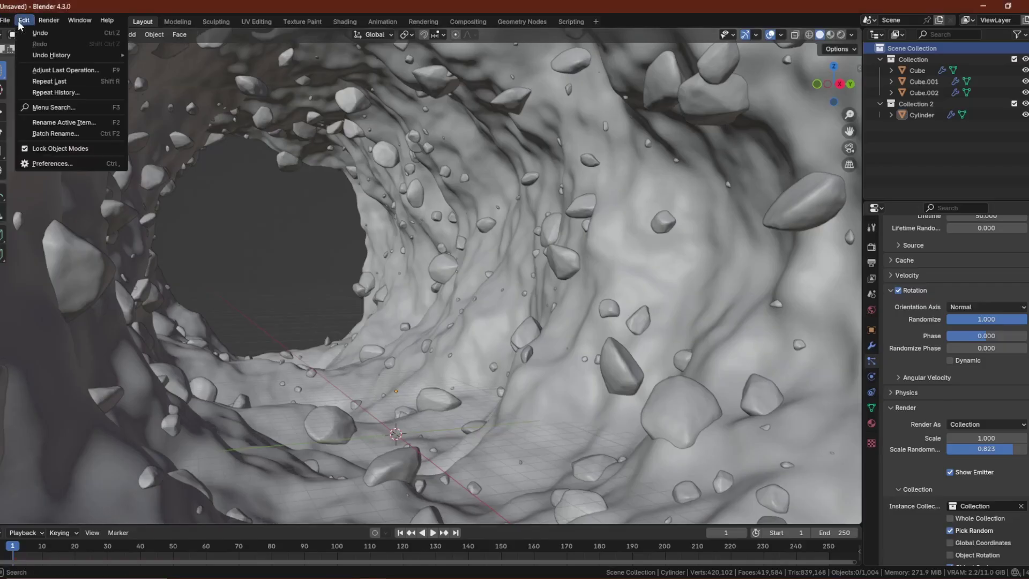
left_click(56, 163)
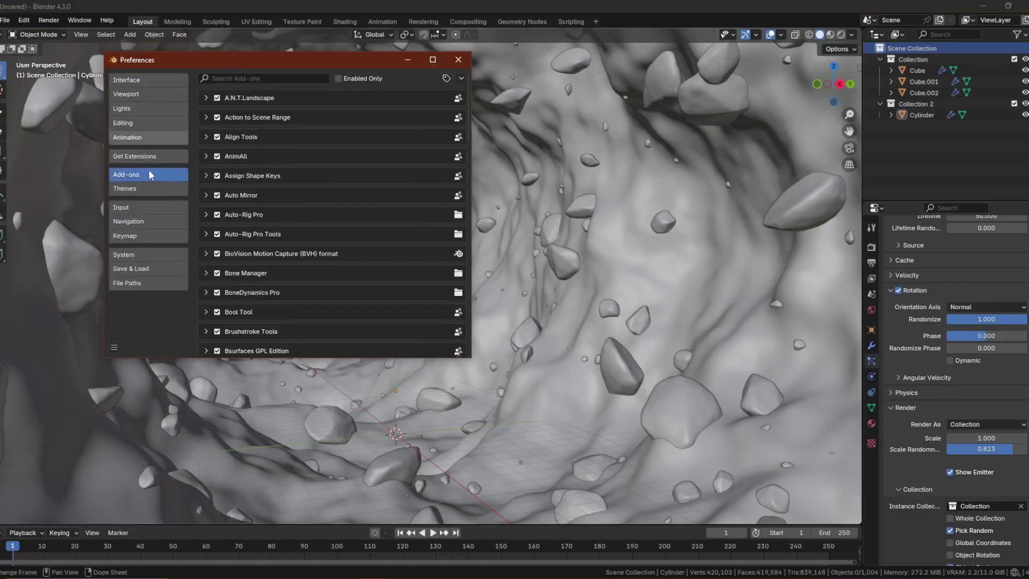
type("SCATTER")
left_click(206, 116)
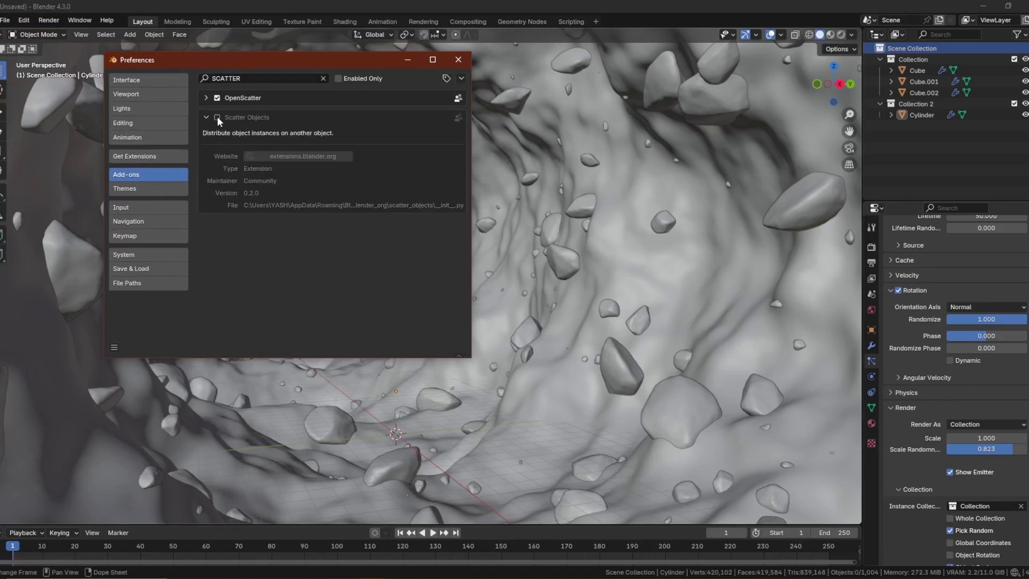
left_click(455, 63)
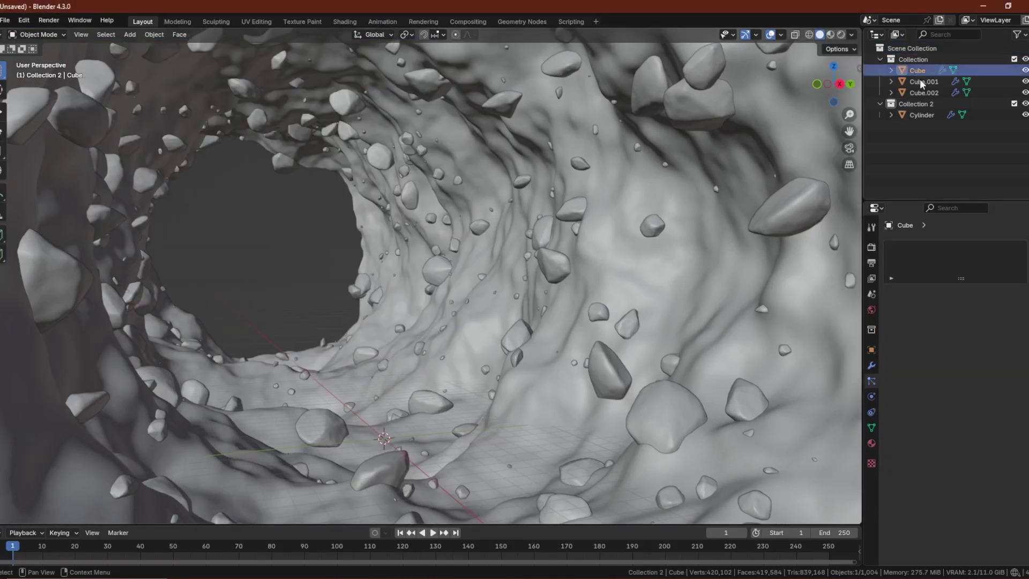
Select the three rock cubes with the tunnel cylinder as the active object, and start the Scatter Objects command
left_click(917, 70)
left_click(934, 93, "shift")
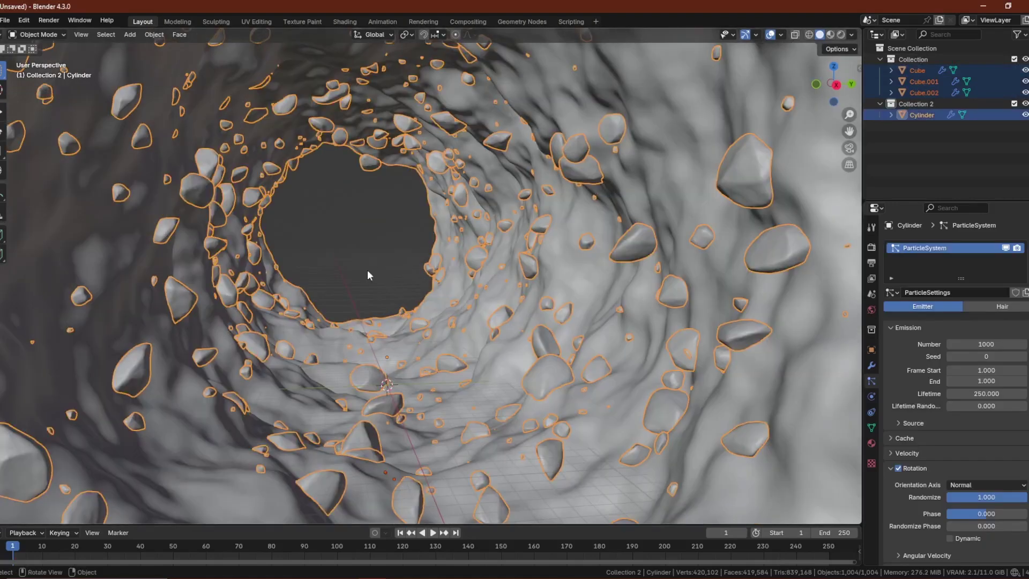
key("F3")
type("SCA")
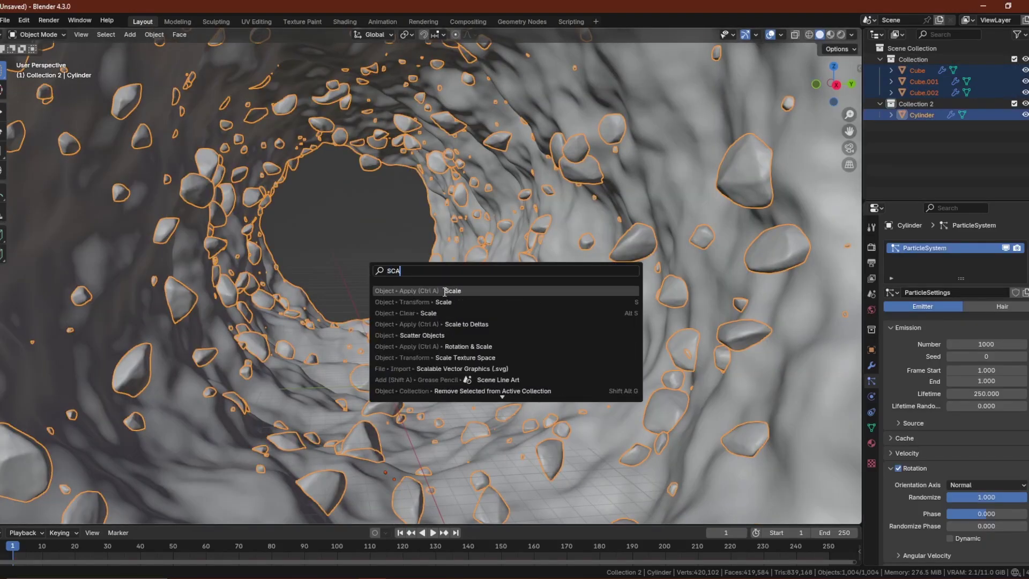
type("TTER")
left_click(433, 291)
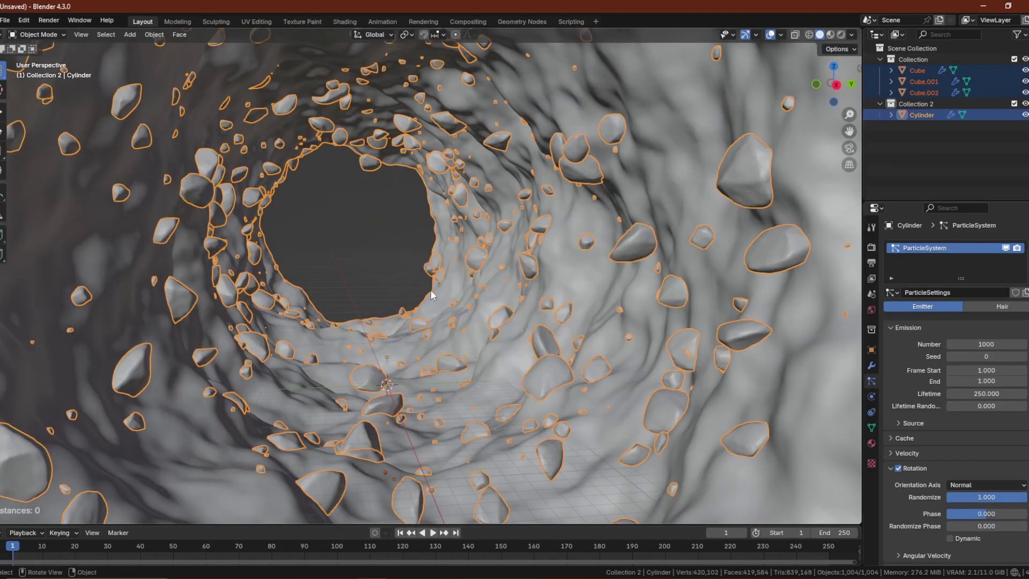
Paint scatter strokes along the tunnel's floor to distribute the selected rocks over it
mouse_move(391, 329)
left_mouse_down()
mouse_move(316, 331)
mouse_move(248, 439)
mouse_move(482, 433)
mouse_move(349, 383)
left_mouse_up()
scroll(413, 360, "down", 4)
mouse_move(413, 360)
middle_mouse_down()
mouse_move(413, 377)
mouse_move(425, 271)
middle_mouse_up()
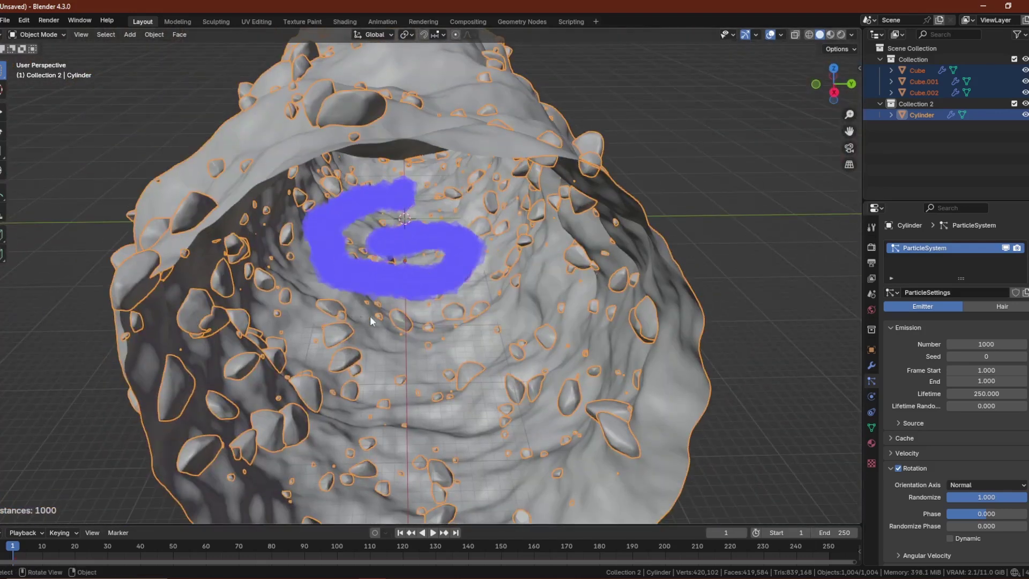
left_click(489, 345)
middle_click_drag(489, 346, 449, 331)
left_click_drag(379, 311, 427, 362)
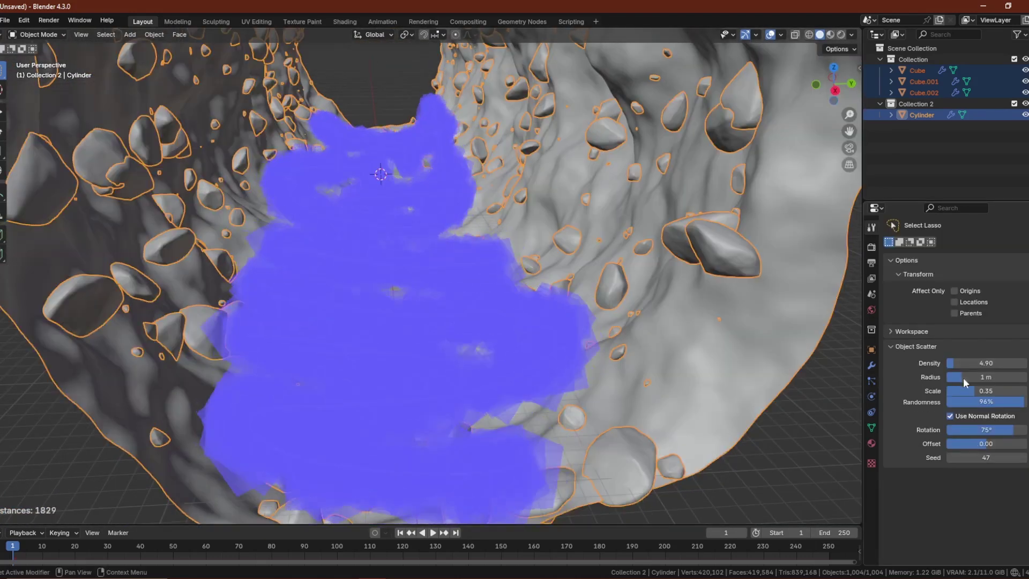
Set the object scatter radius to 4 m and apply the scattered rocks
left_click_drag(963, 378, 1008, 377)
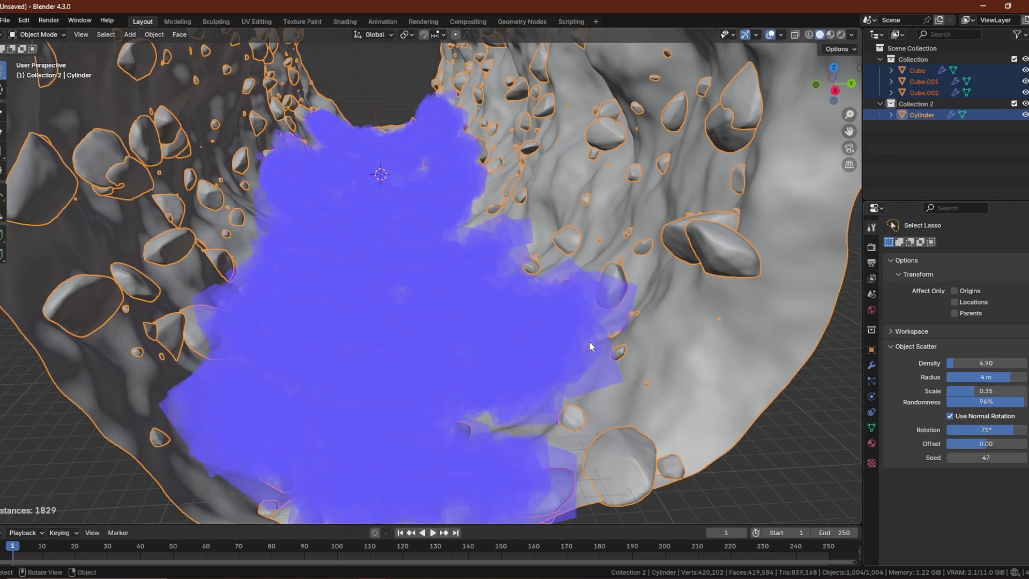
key("Return")
scroll(411, 359, "up", 4)
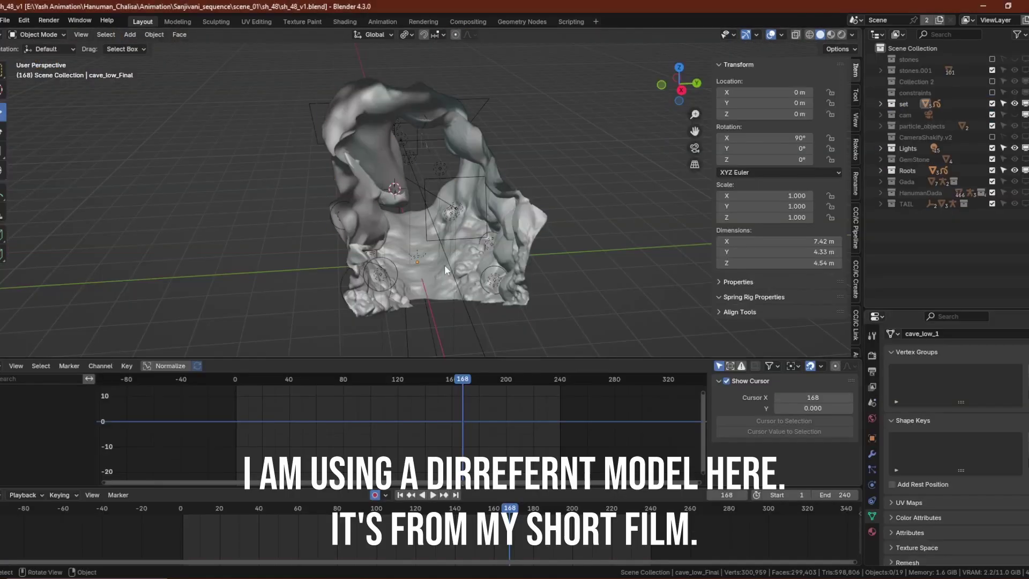
Select the edge loop over the cave model's arch in Edit Mode and mark it as a seam
left_click(445, 265)
key("Tab")
scroll(411, 269, "up", 5)
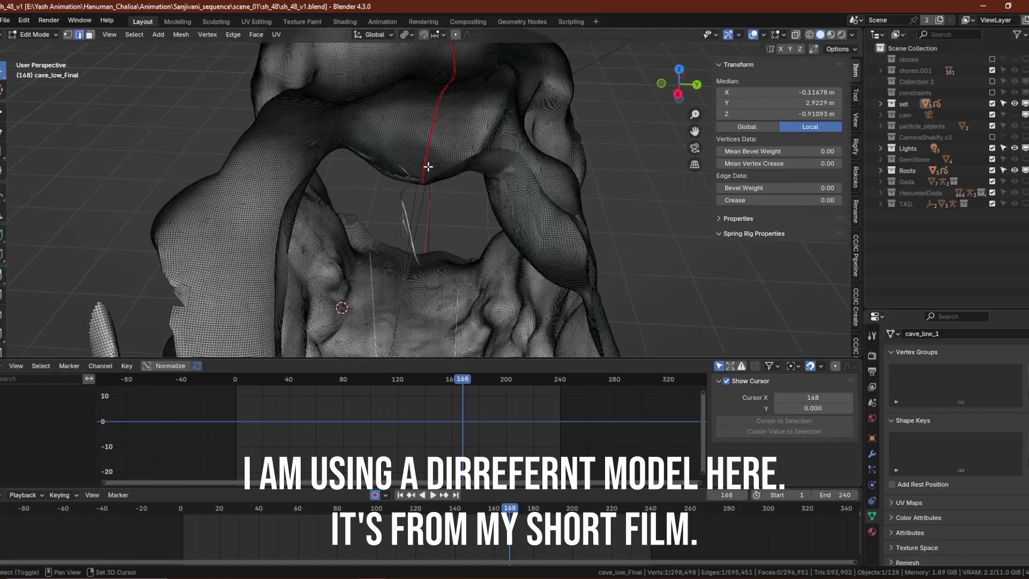
scroll(427, 166, "up", 3)
scroll(432, 249, "up", 3)
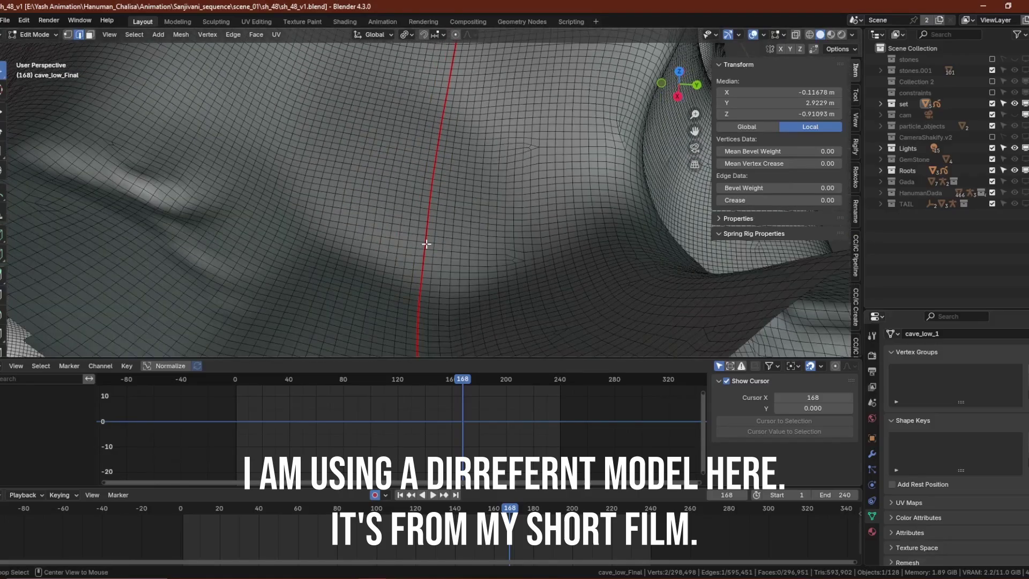
left_click(426, 245, "alt")
left_click(231, 34)
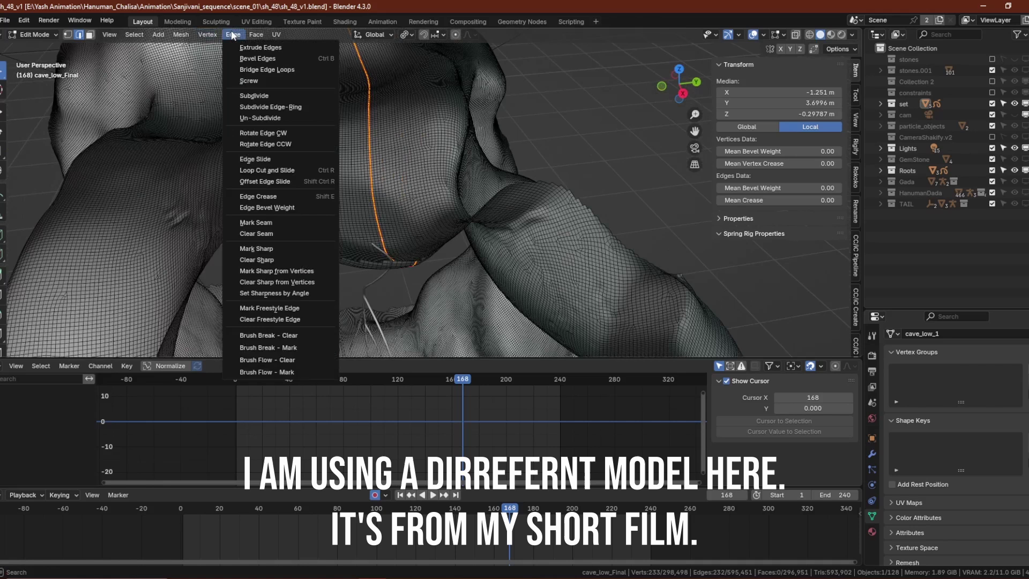
left_click(286, 223)
Select the whole cave mesh and unwrap its UVs with the Minimum Stretch method
key("a")
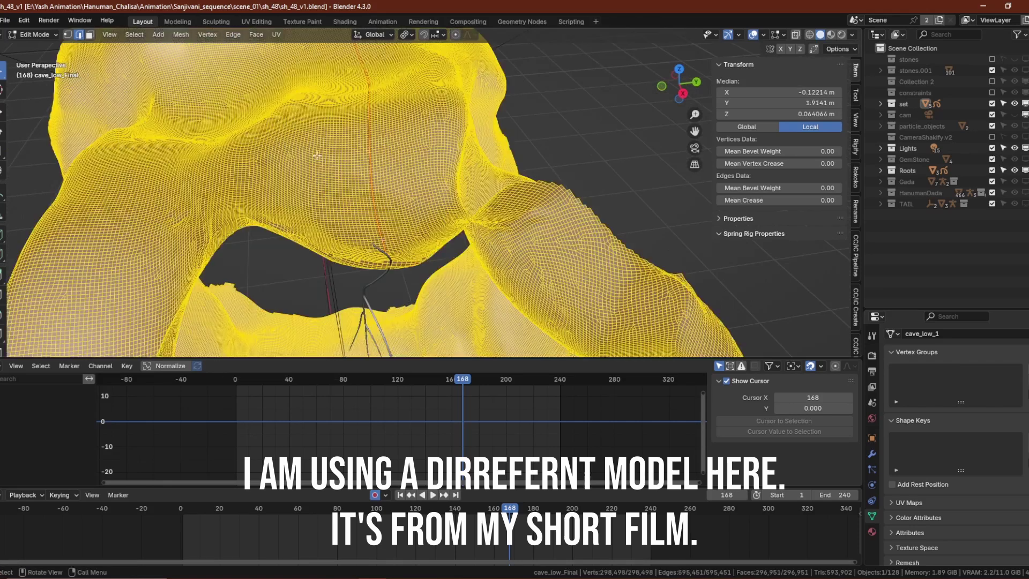
left_click(276, 35)
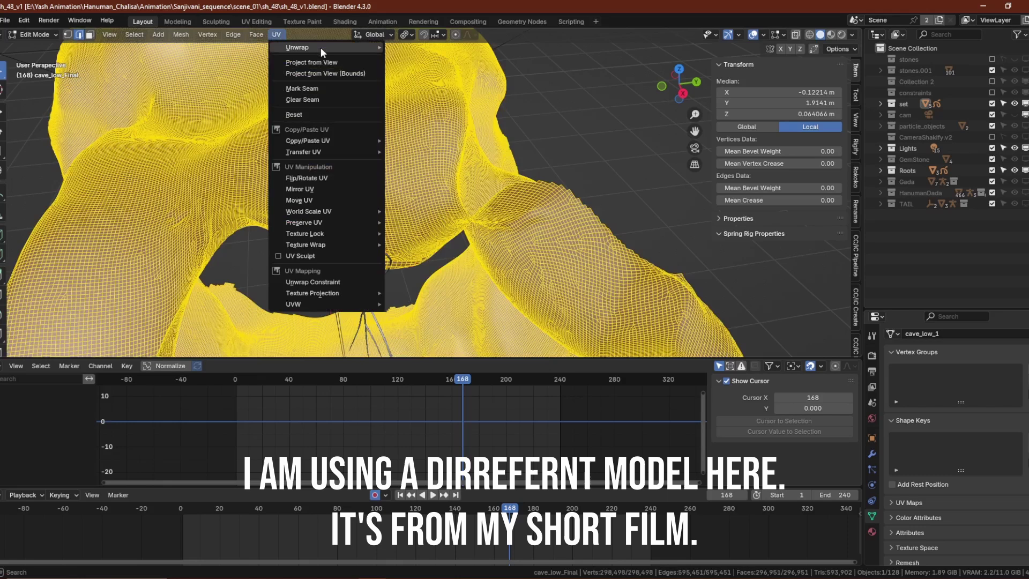
mouse_move(322, 48)
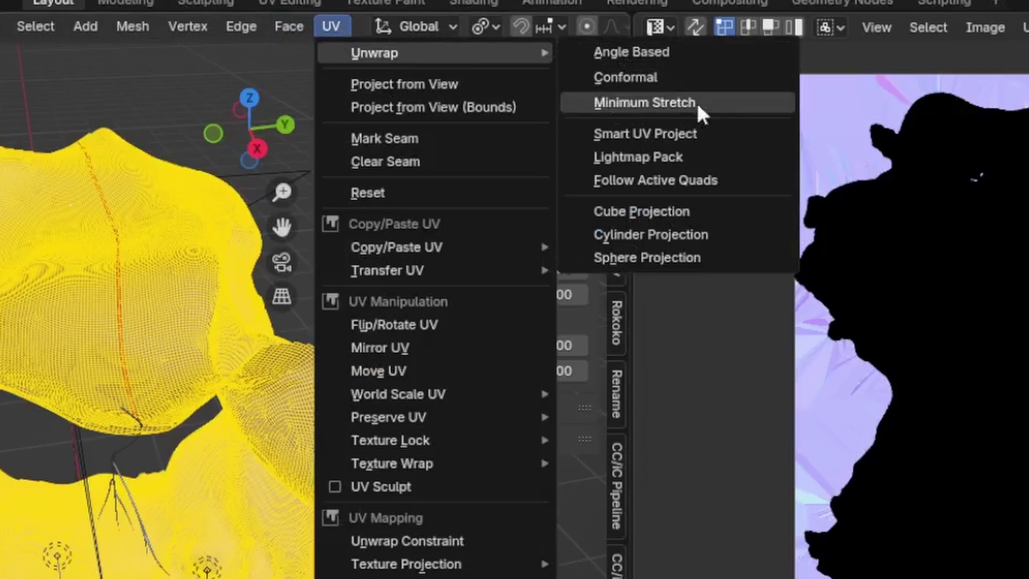
left_click(631, 105)
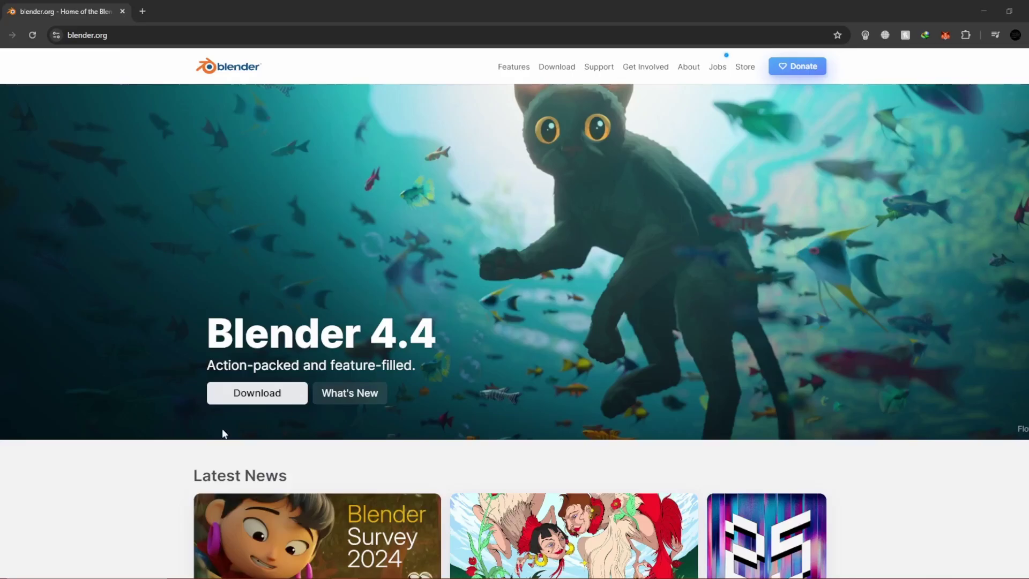
Switch to the browser and open the Blender 4.4 download from blender.org
left_click(258, 395)
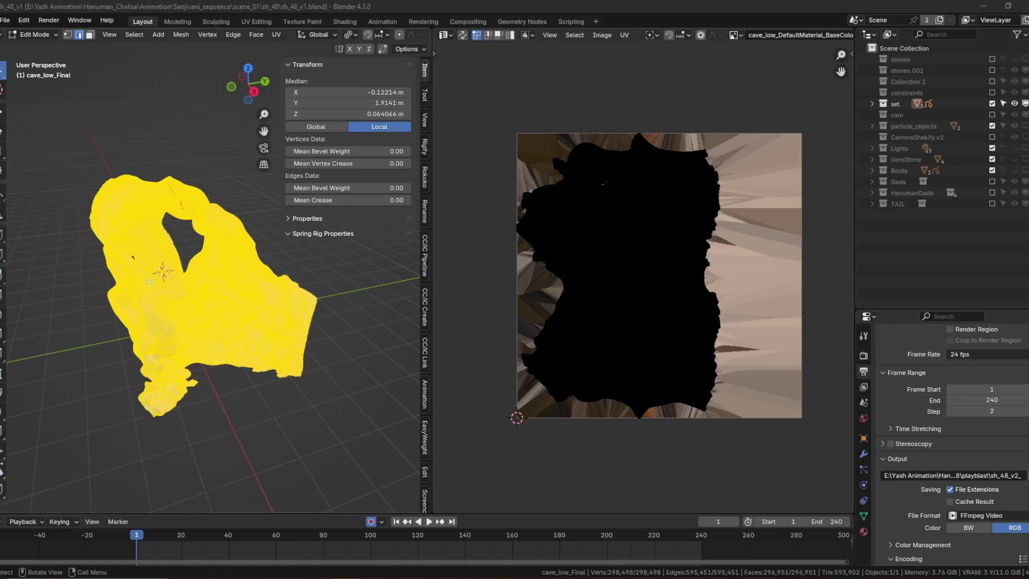
Return to Blender and export the cave to the Desktop as an FBX, with Mesh as the exported object type
left_click(7, 20)
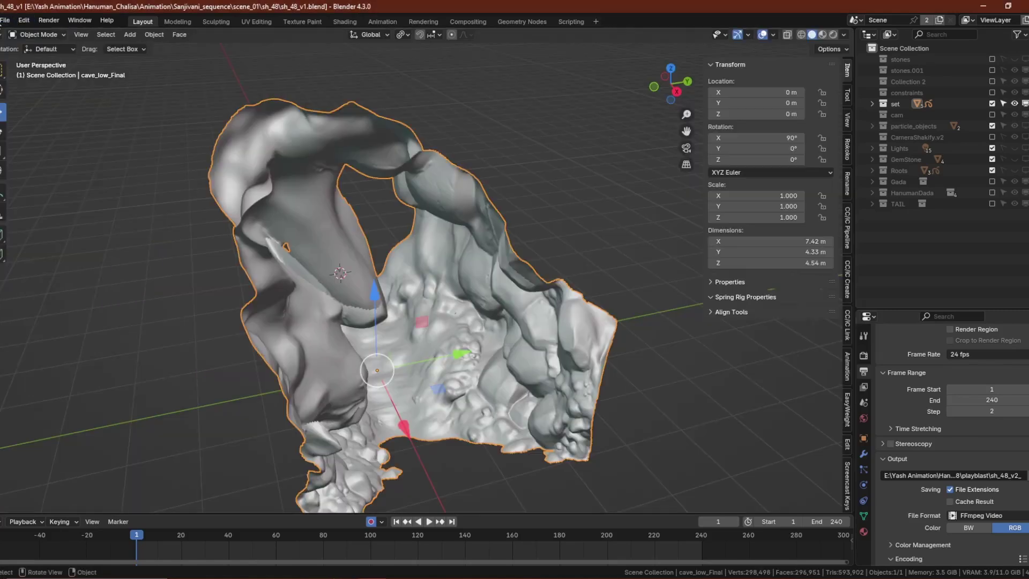
left_click(6, 20)
mouse_move(50, 182)
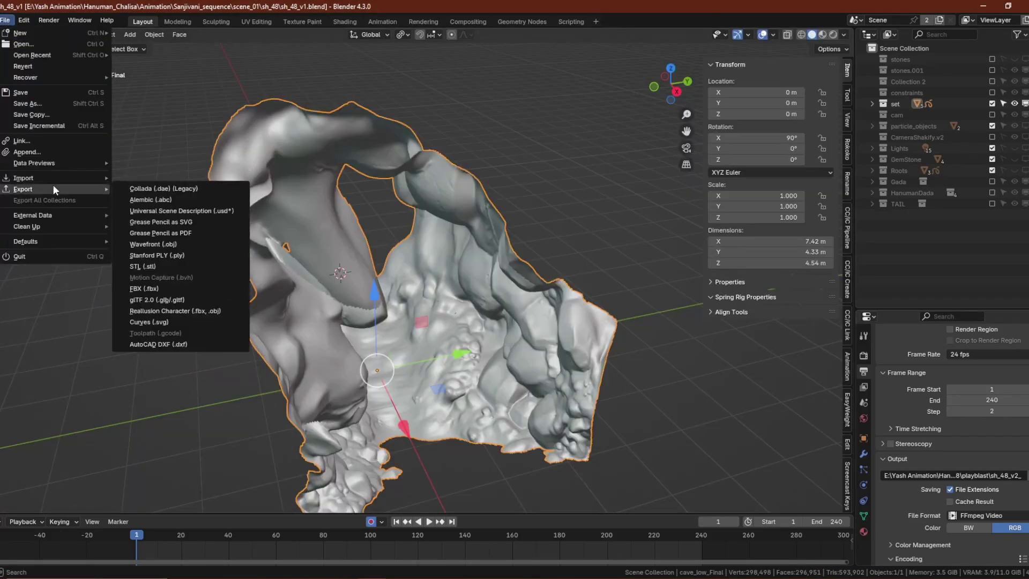
left_click(170, 288)
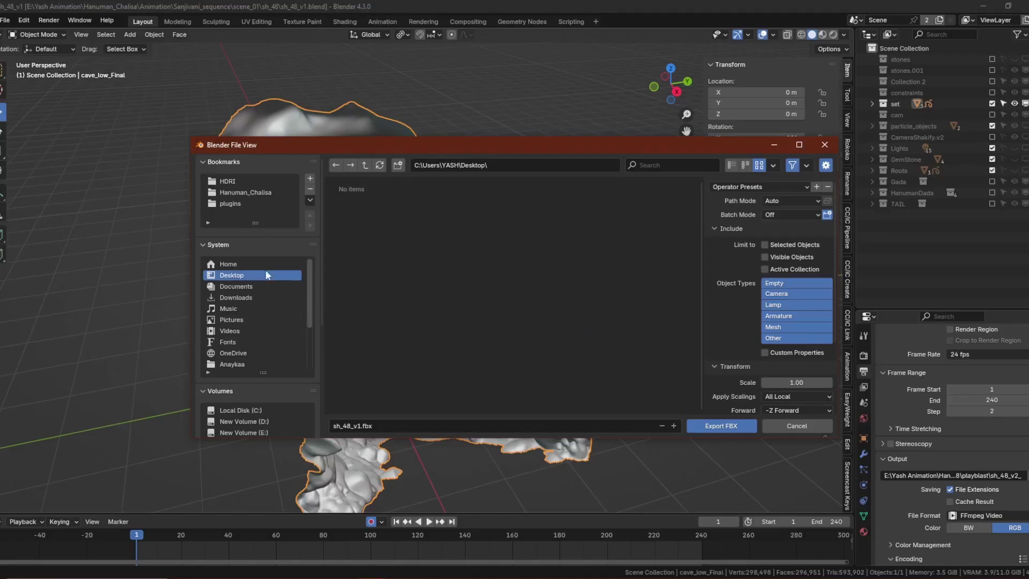
left_click(785, 326)
left_click(730, 427)
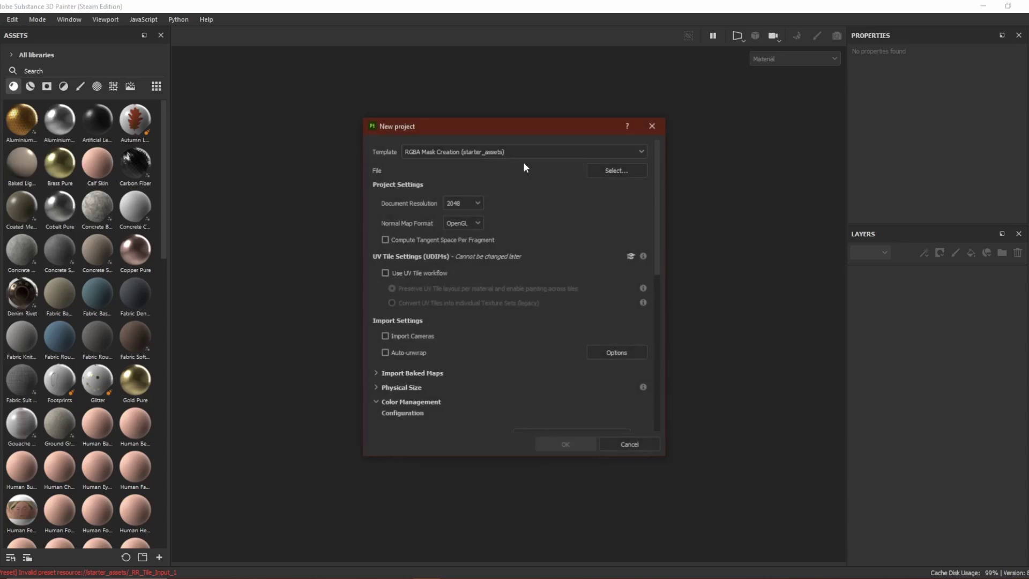
Switch to Substance 3D Painter, create a project from cave_low.fbx at 2048 resolution and inspect the checkered UV layout on the mesh
left_click(611, 170)
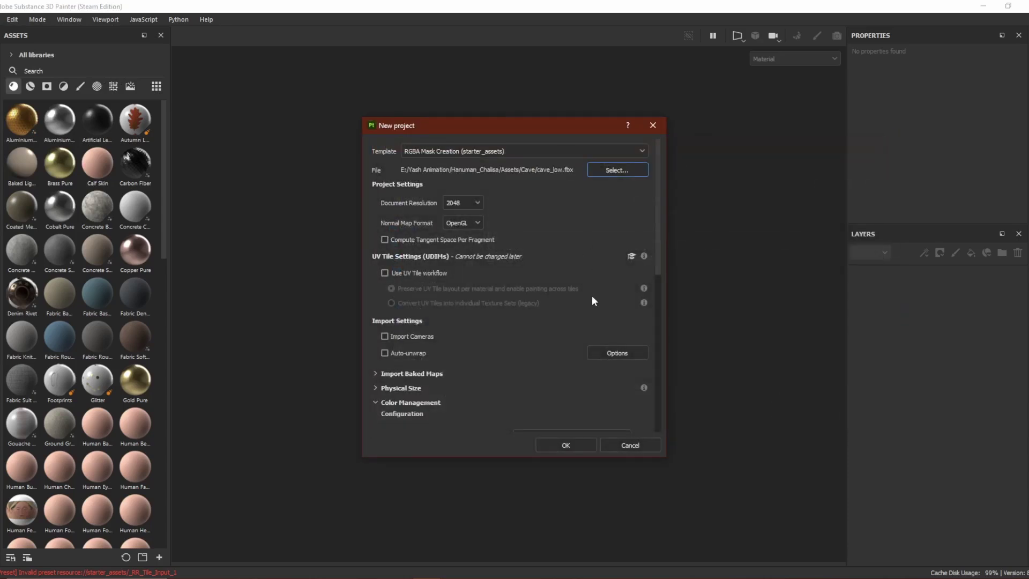
left_click(583, 446)
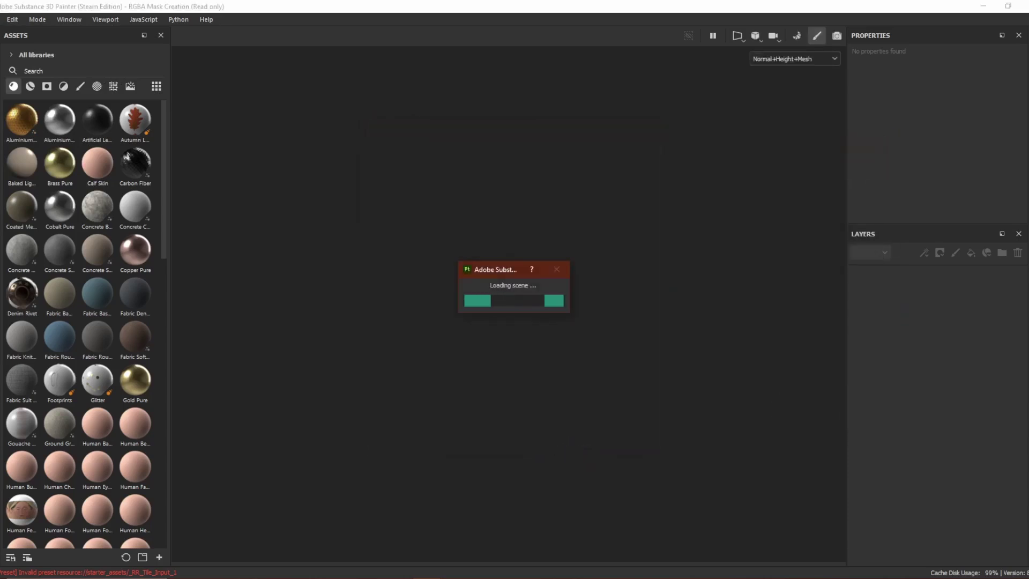
left_click_drag(166, 276, 188, 270, "alt")
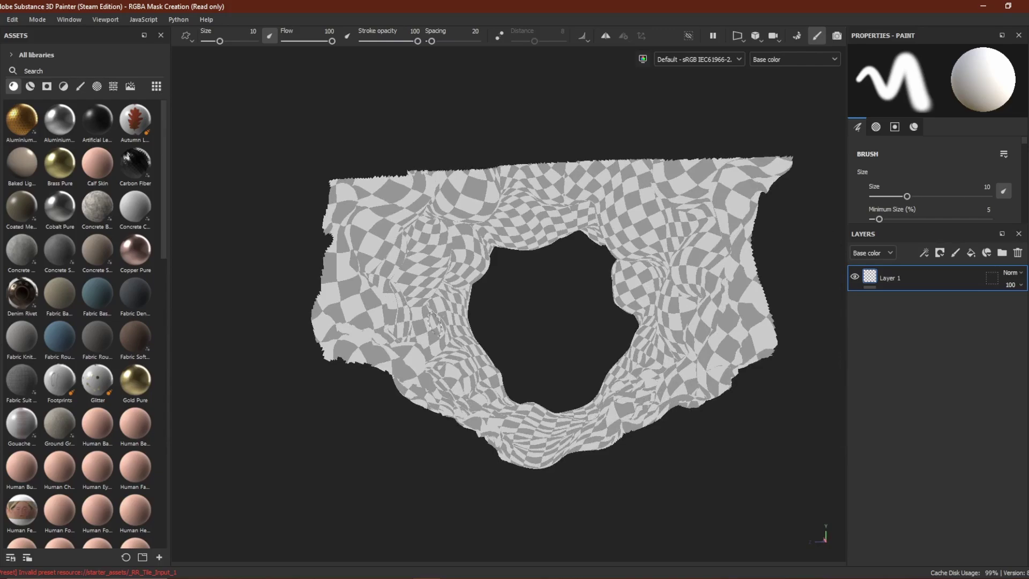
scroll(494, 340, "up", 3)
mouse_move(516, 327)
left_mouse_down("alt")
mouse_move(465, 334)
mouse_move(515, 337)
left_mouse_up("alt")
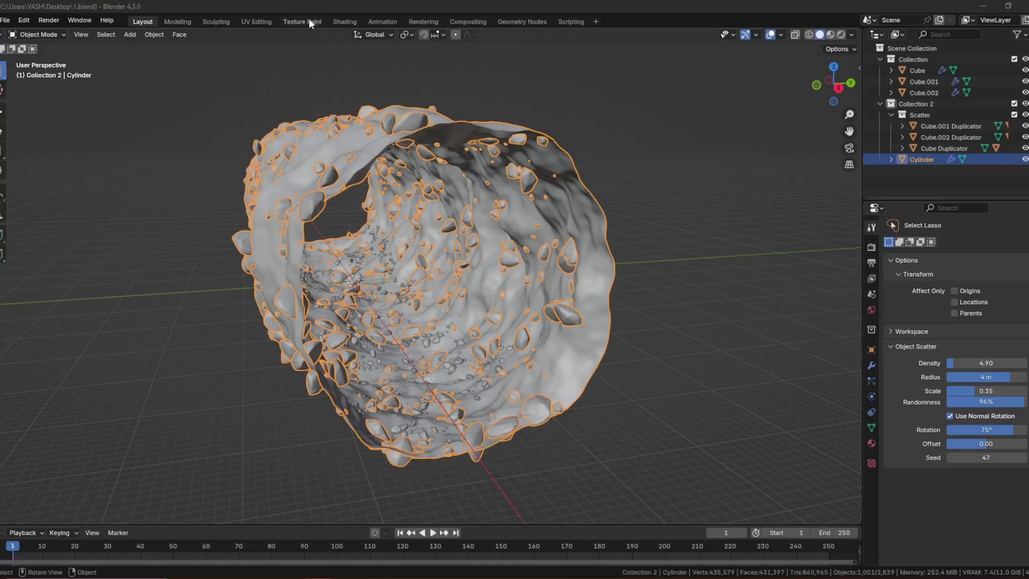
Switch to Blender for the Texture Paint workspace, and return to Substance 3D Painter to look through the painted cave's fill layers
left_click(307, 22)
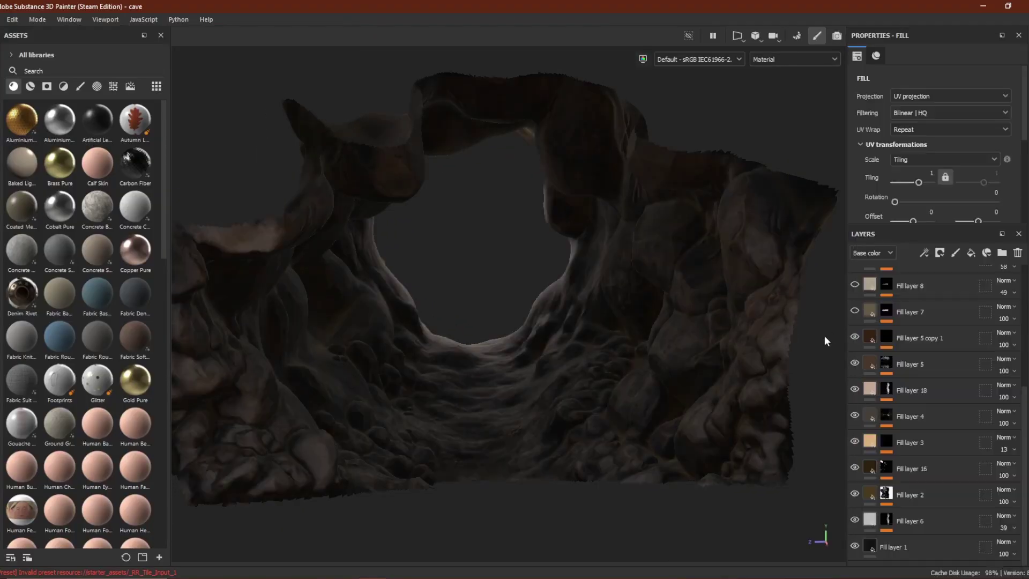
scroll(860, 420, "up", 4)
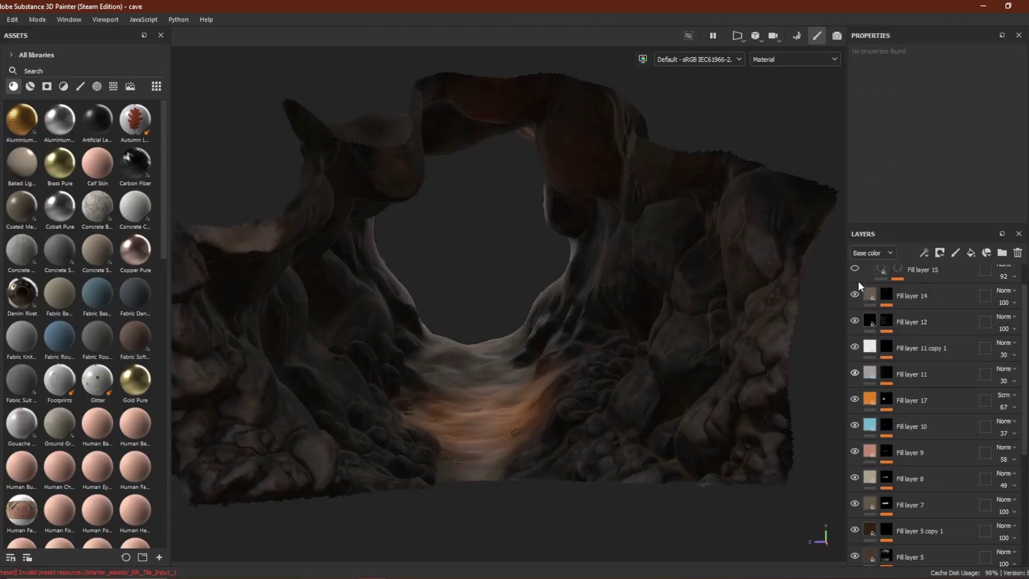
scroll(506, 324, "up", 3)
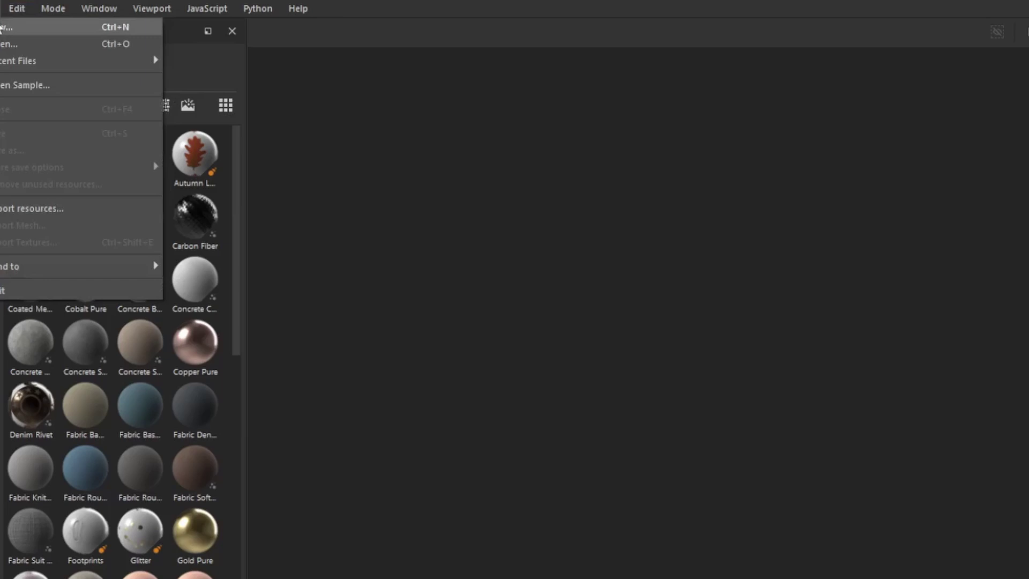
Start a new project with cave_low.fbx as the mesh, keep the document resolution at 2048 and create it
left_click(4, 27)
left_click(883, 228)
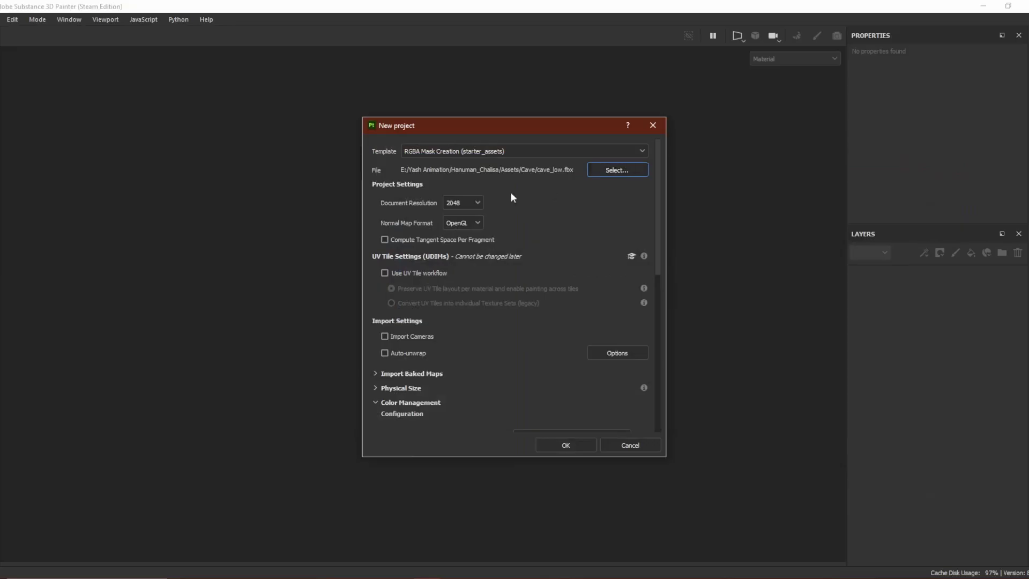
left_click(476, 202)
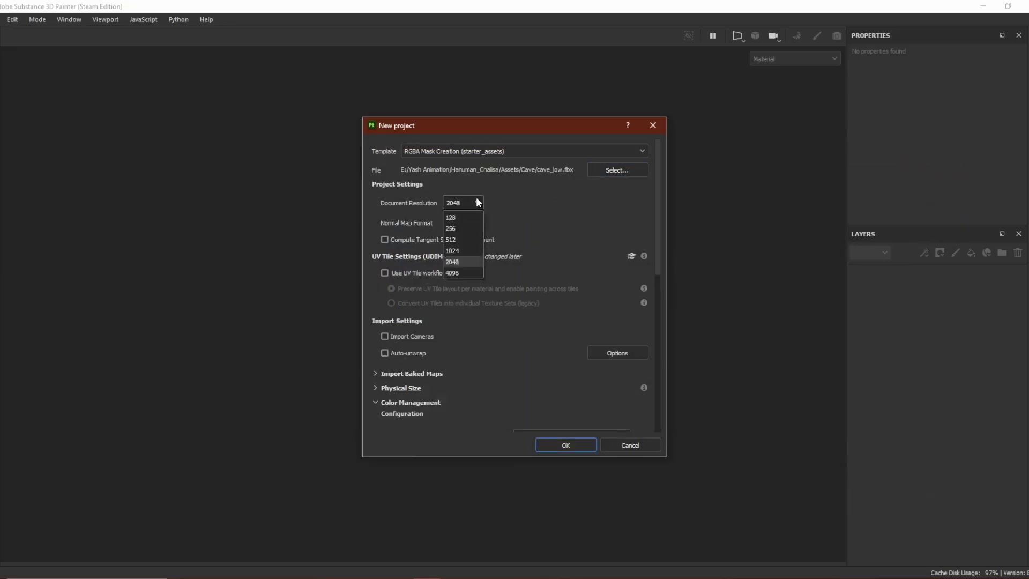
left_click(591, 448)
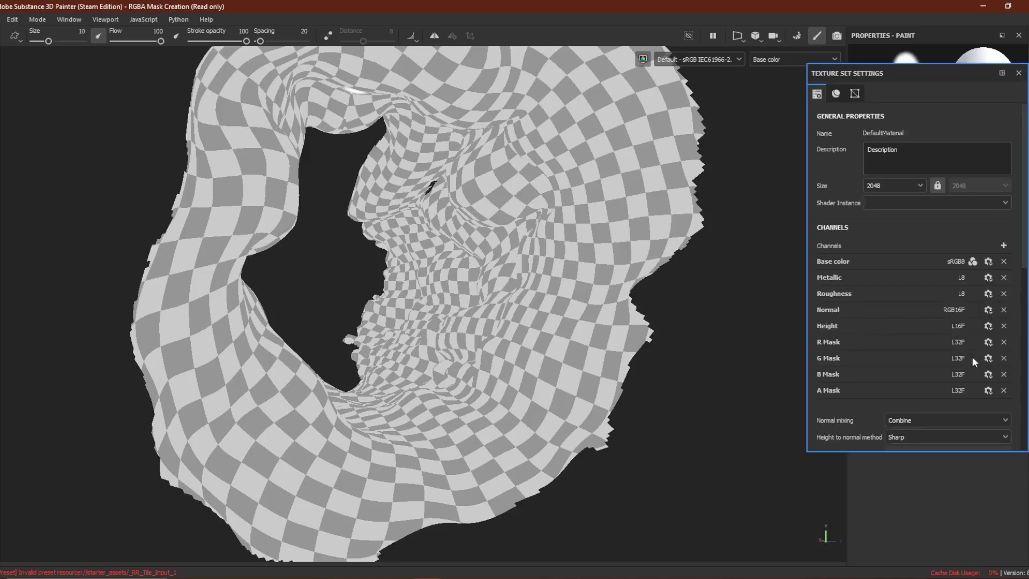
Open mesh map baking from the texture set settings, set the output size to 4096 and bake the selected textures
scroll(970, 359, "down", 4)
left_click(986, 381)
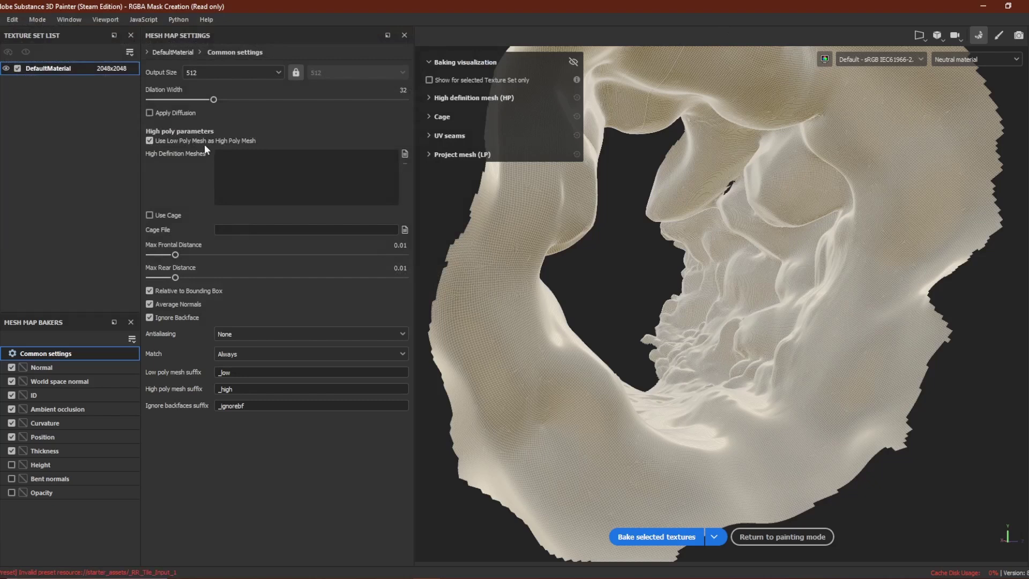
left_click(221, 75)
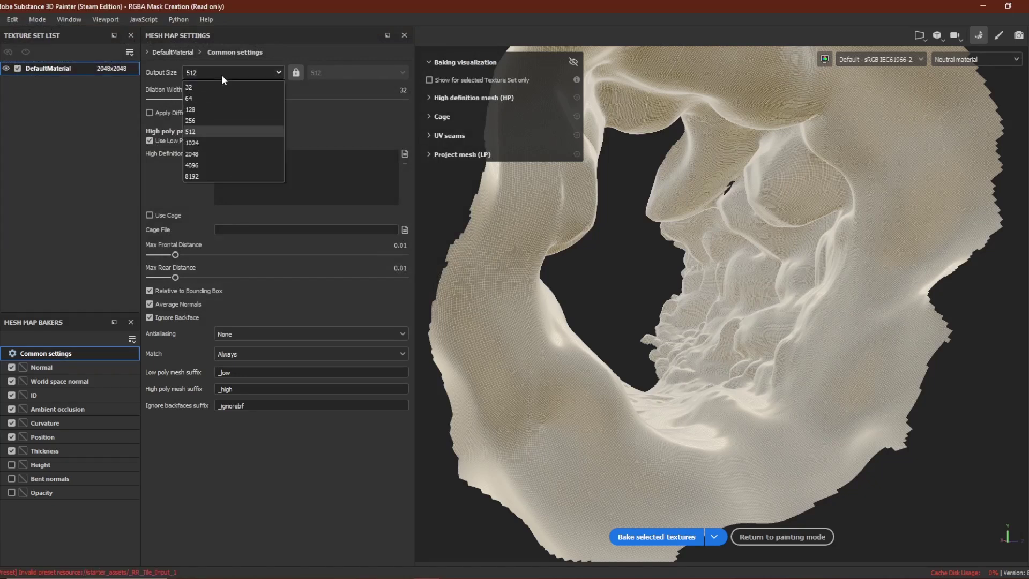
left_click(210, 168)
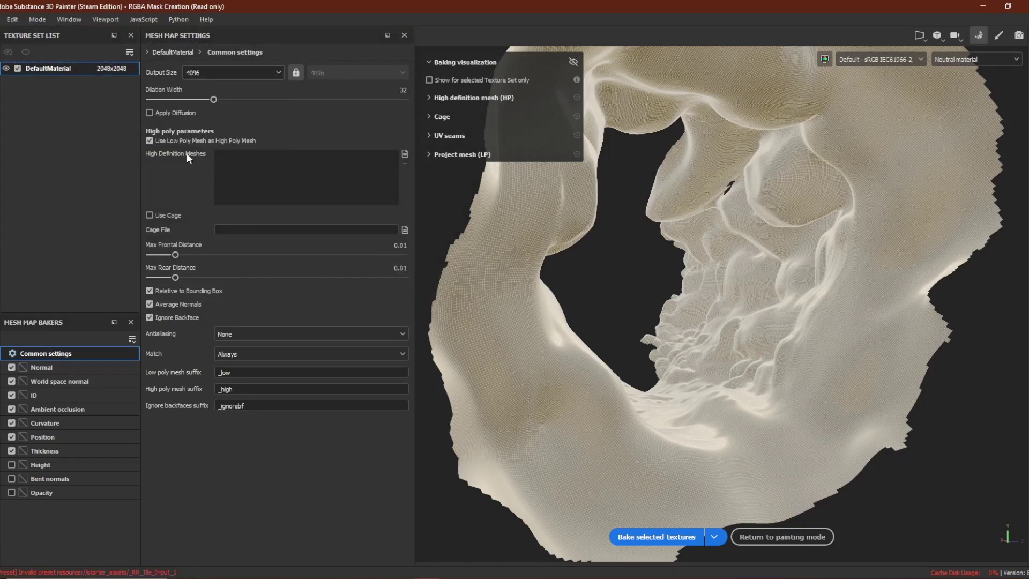
left_click(644, 537)
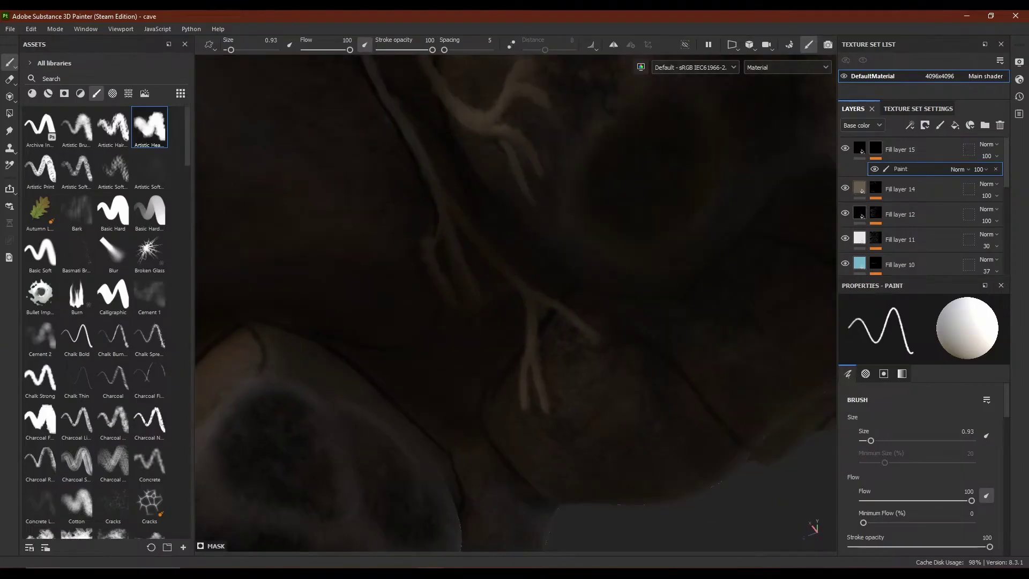
Examine the hand-painted roots and rocks on the cave walls in the textured cave project
mouse_move(514, 303)
left_mouse_down("alt")
mouse_move(418, 448)
mouse_move(557, 257)
mouse_move(515, 372)
left_mouse_up("alt")
right_click_drag(515, 372, 522, 171, "alt")
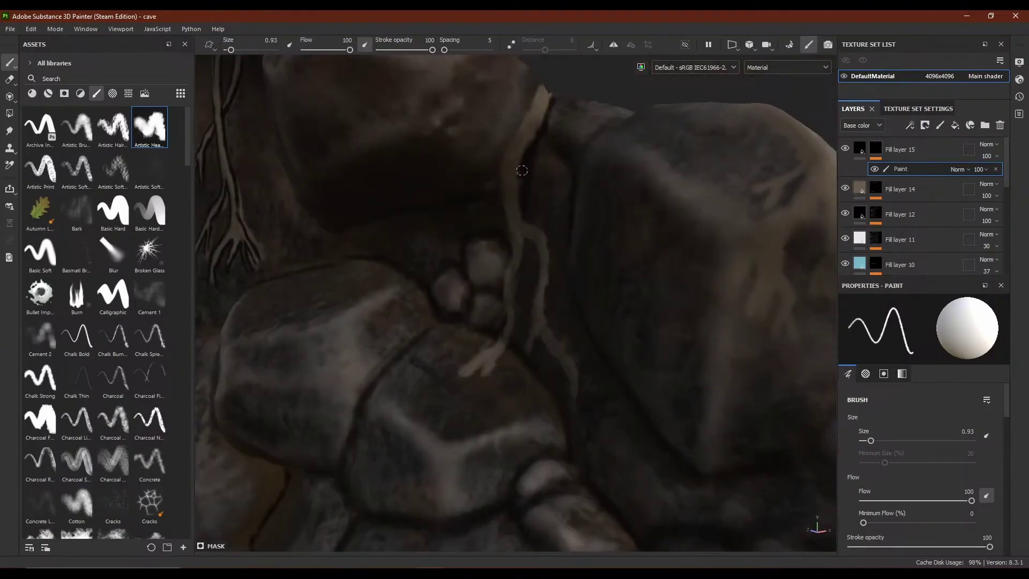
left_click_drag(521, 170, 456, 322, "alt")
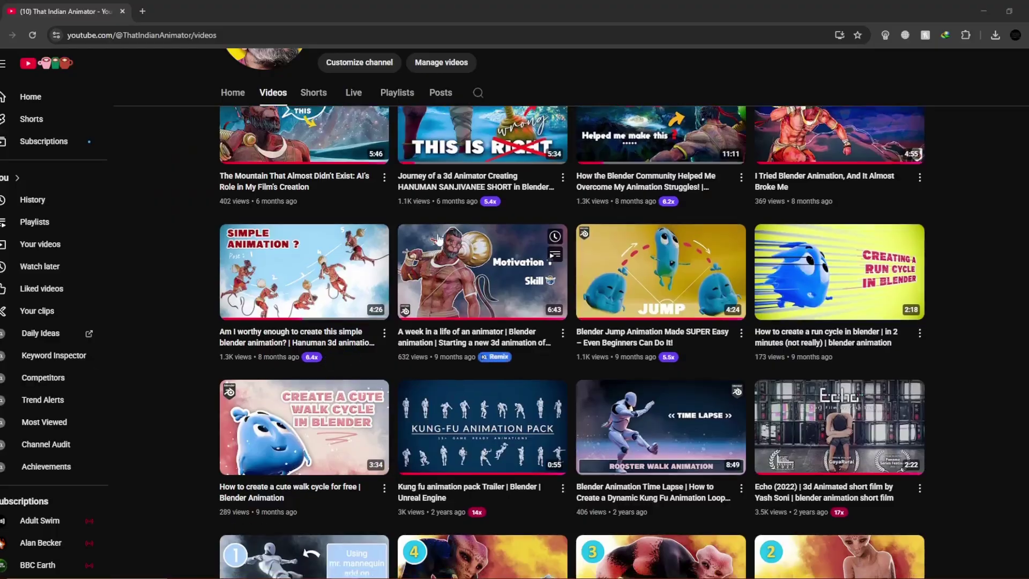
scroll(438, 238, "down", 3)
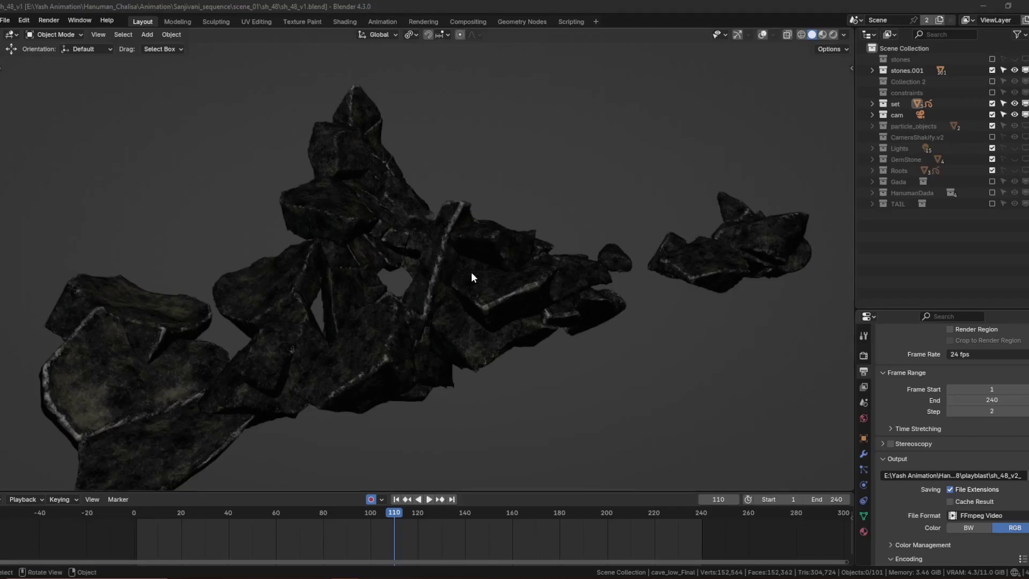
Switch to Blender, set the timeline to frame 1 and inspect the textured cave and its surrounding stones up close
middle_click_drag(472, 277, 420, 173)
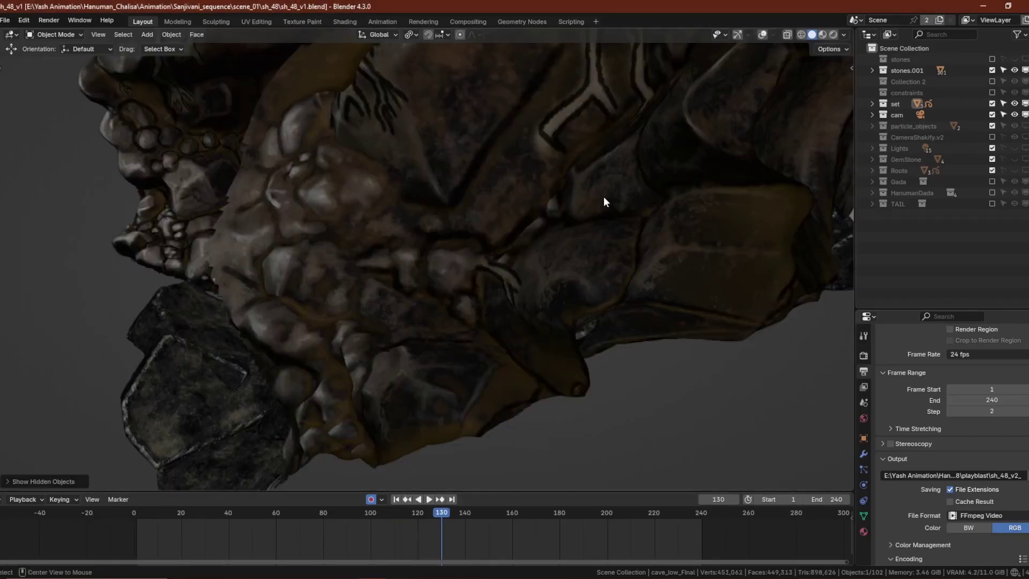
middle_click_drag(603, 197, 433, 489)
left_click(397, 499)
middle_click_drag(645, 223, 484, 326)
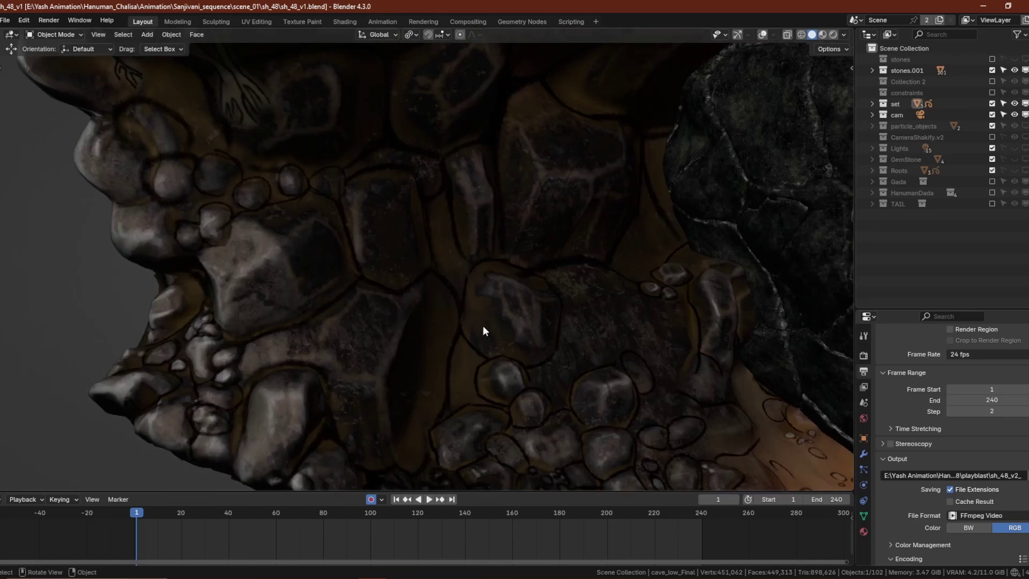
View the textured cave through the camera and scrub the timeline to preview the shot
middle_click_drag(312, 265, 447, 298)
key("KP_0")
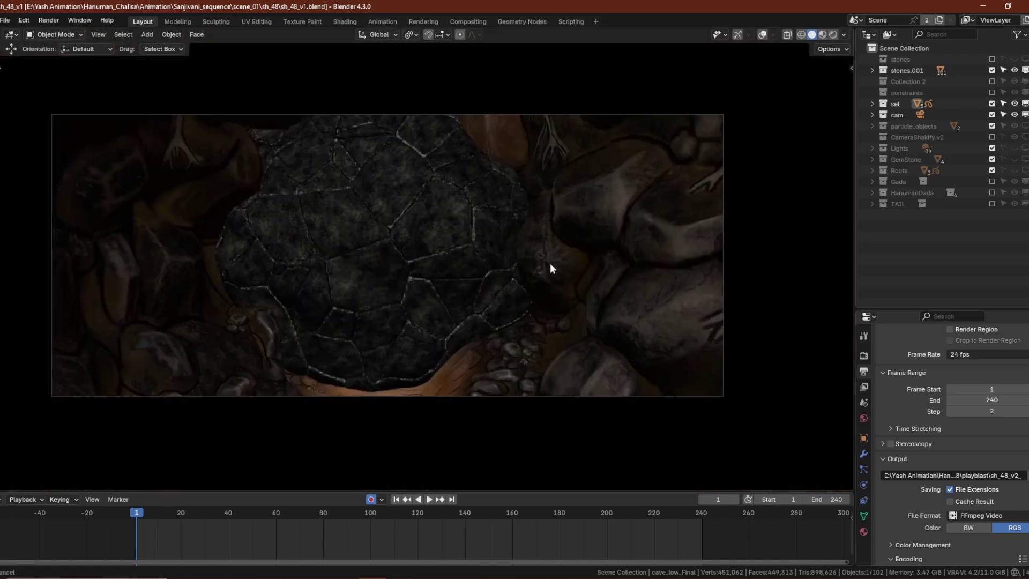
middle_click_drag(550, 263, 618, 323, "shift")
scroll(395, 346, "up", 2)
middle_click_drag(395, 346, 379, 279, "shift")
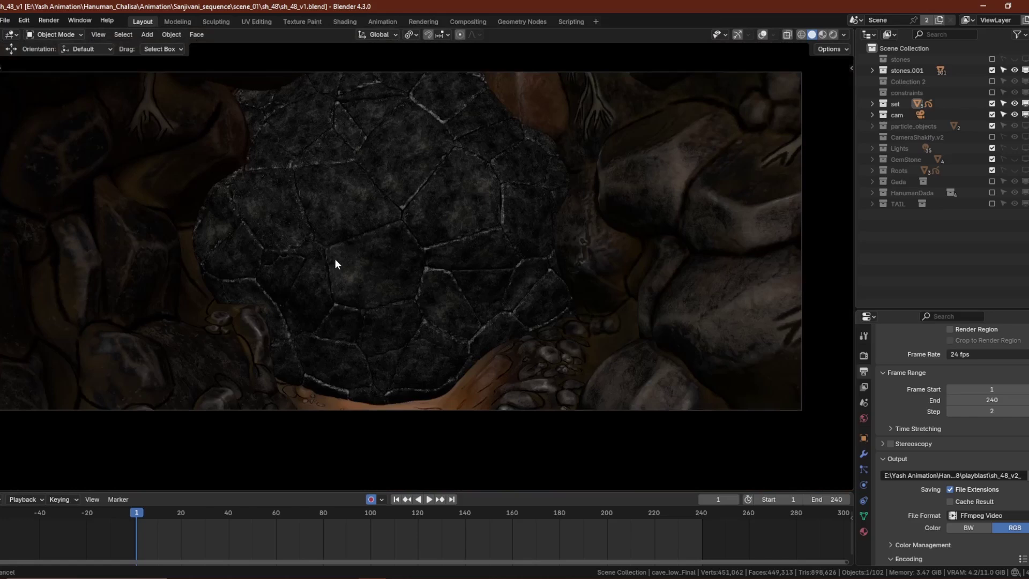
left_click_drag(171, 524, 267, 523)
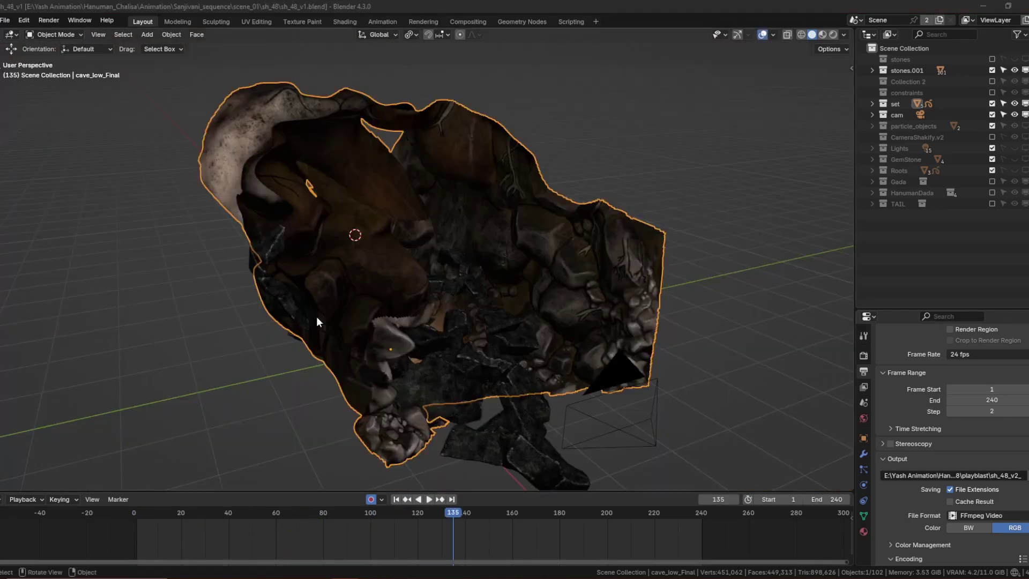
Examine the cave from outside, its painted floor and walls up close, and the earlier tunnel with scattered rocks
middle_click_drag(316, 316, 430, 125)
mouse_move(520, 193)
middle_mouse_down()
mouse_move(386, 246)
mouse_move(337, 209)
mouse_move(241, 194)
mouse_move(488, 179)
mouse_move(519, 196)
middle_mouse_up()
key("Tab")
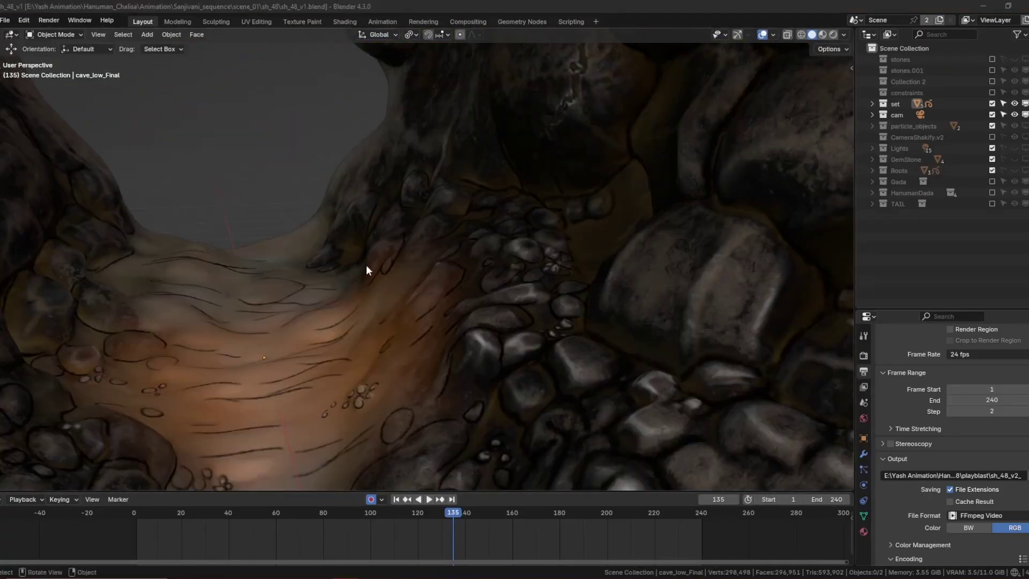
middle_click_drag(365, 265, 534, 282)
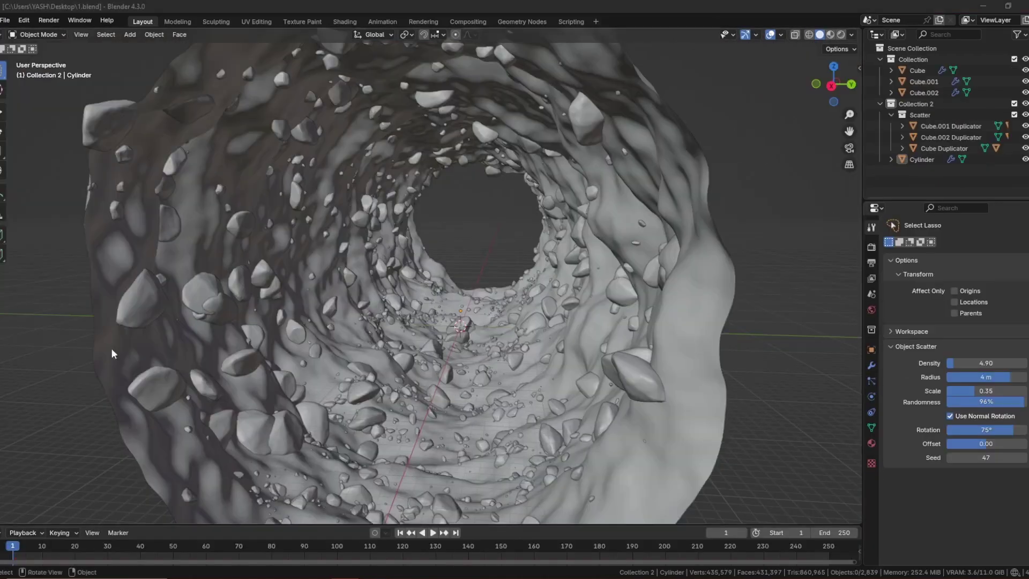
middle_click_drag(111, 348, 445, 214)
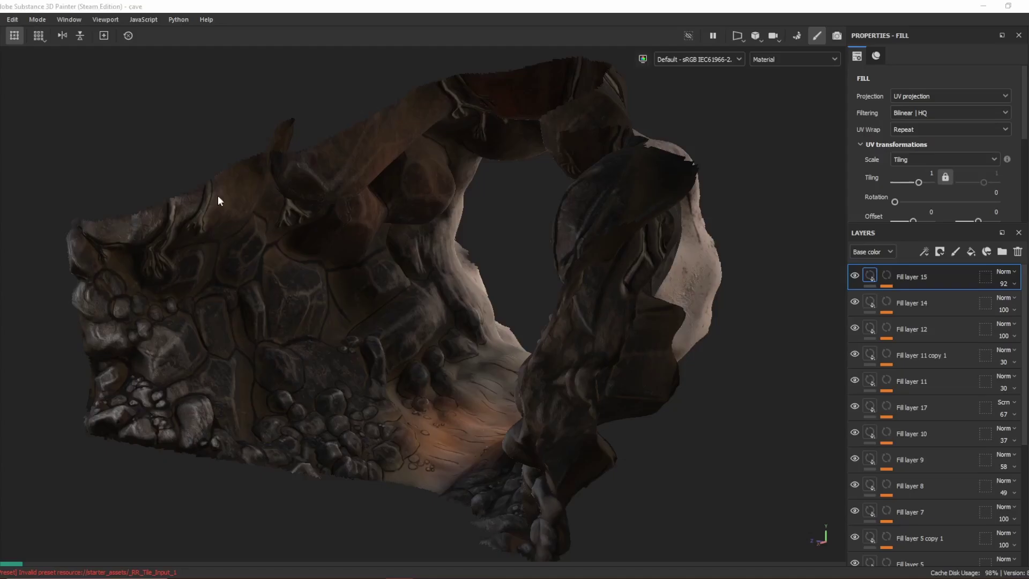
Switch to Substance 3D Painter, open the texture export settings and choose the output size for the PNG maps
left_click(2, 19)
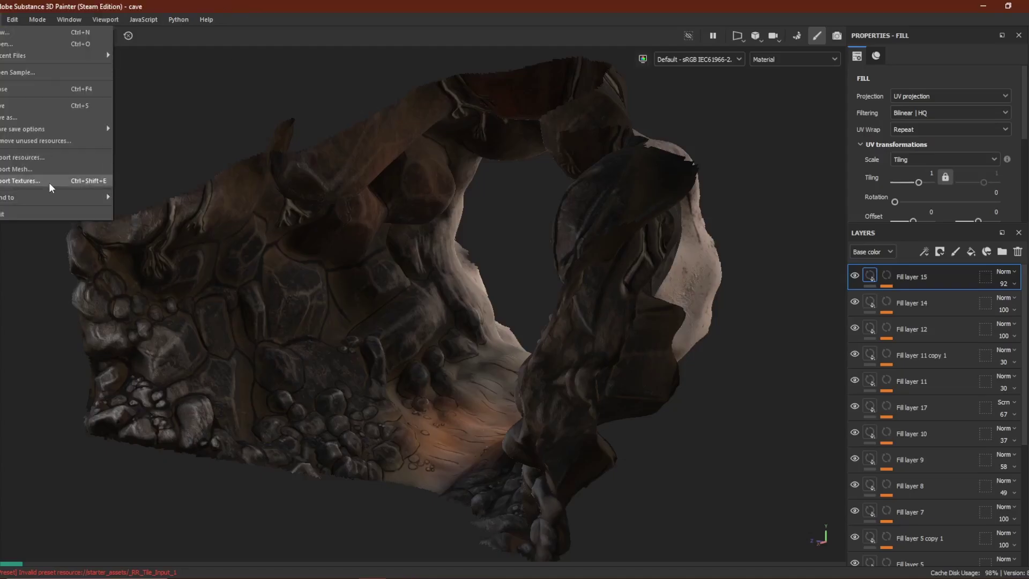
left_click(49, 182)
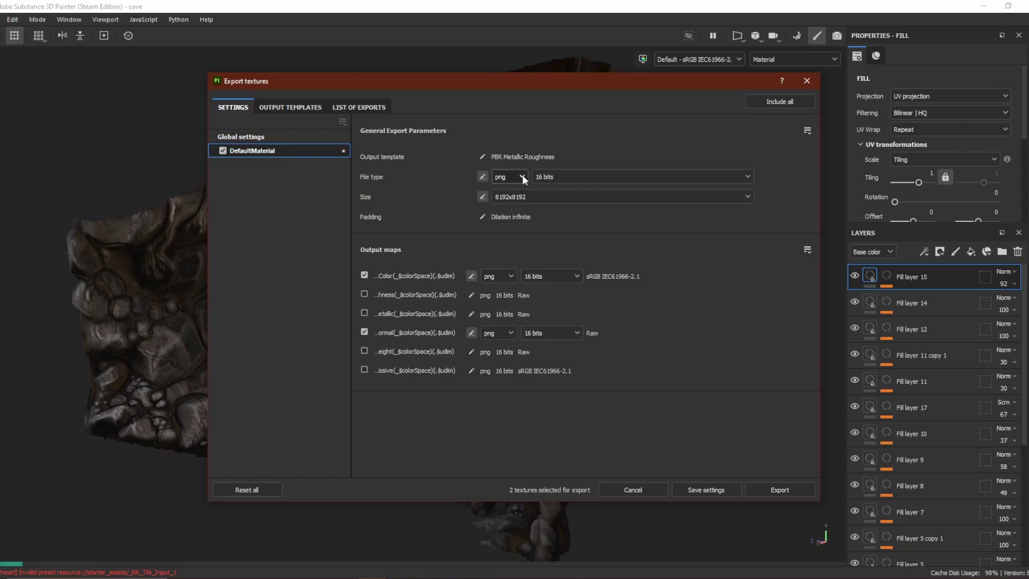
left_click(531, 195)
left_click(536, 279)
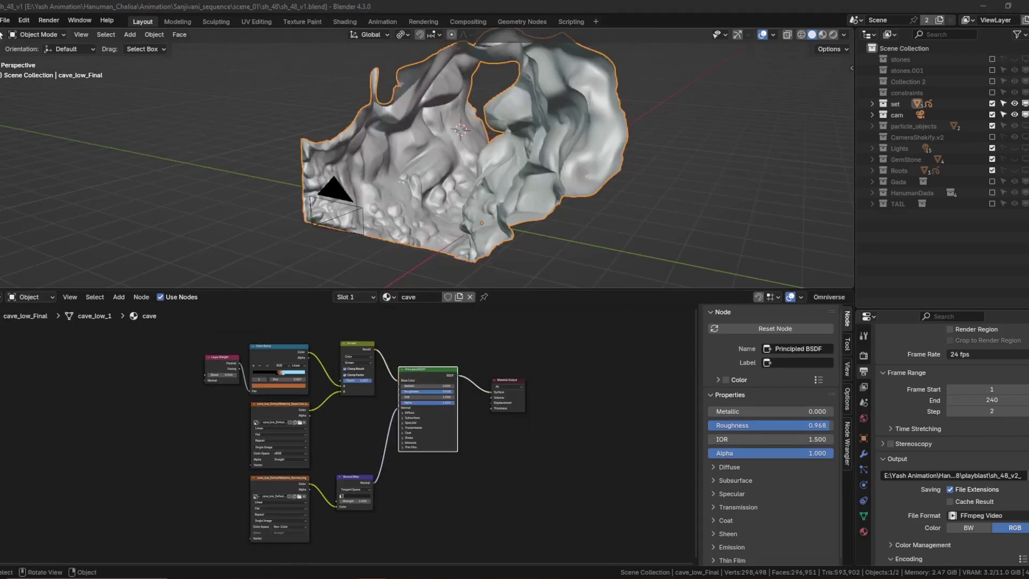
In Blender, search the add-on preferences for "node" and enable the Node Wrangler add-on
left_click(5, 20)
mouse_move(33, 21)
left_click(60, 163)
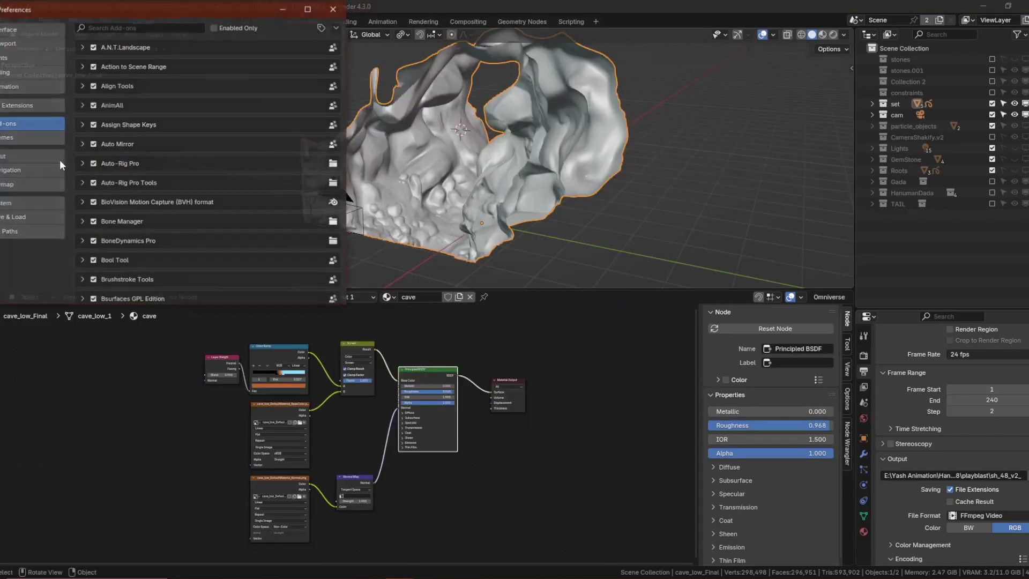
left_click(163, 25)
type("node")
left_click(93, 47)
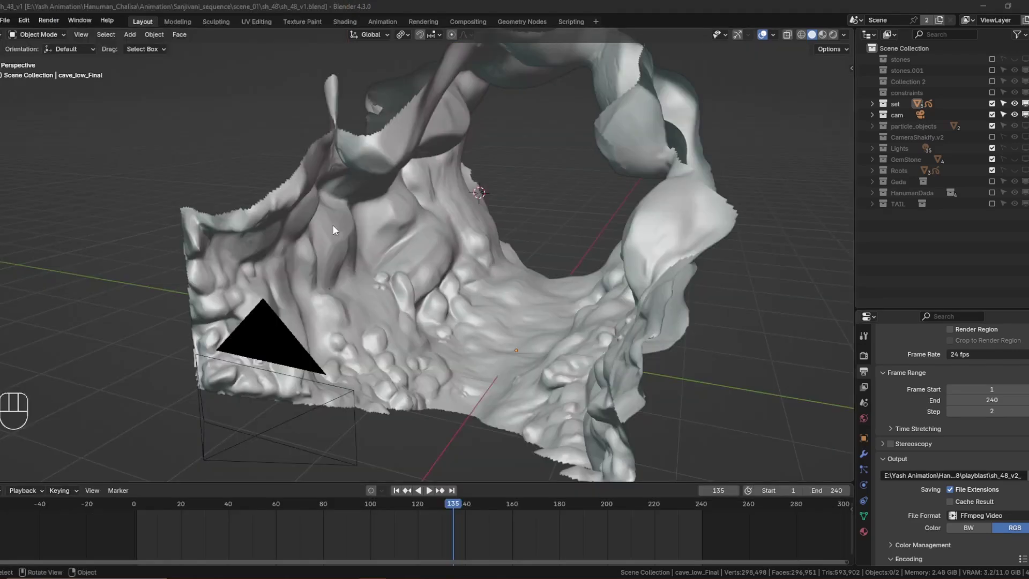
Select the cave, replace the timeline with the Shader Editor and enlarge it to show the cave material's nodes
left_click(330, 227)
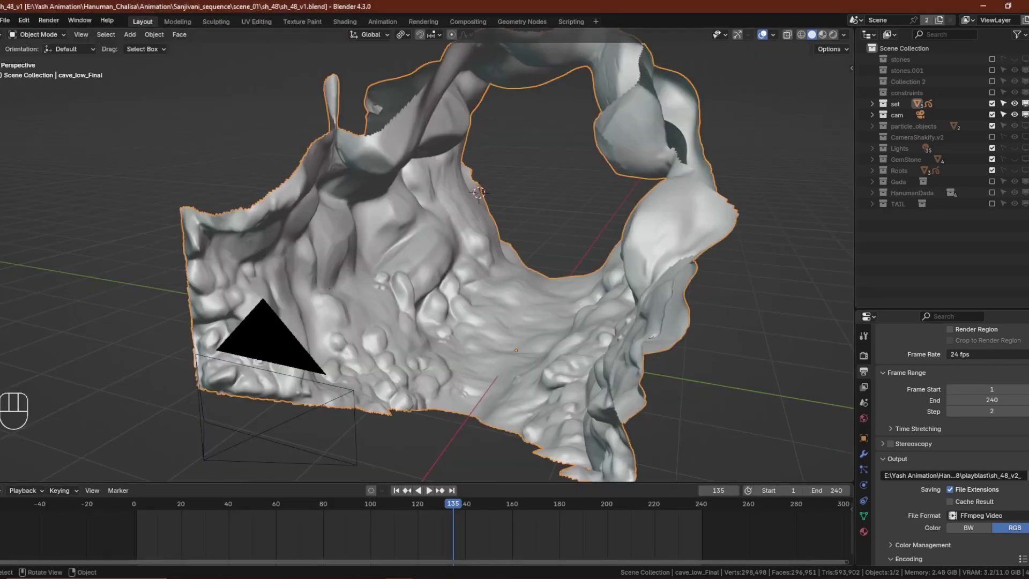
left_click(2, 491)
left_click(36, 453)
left_click_drag(297, 484, 343, 269)
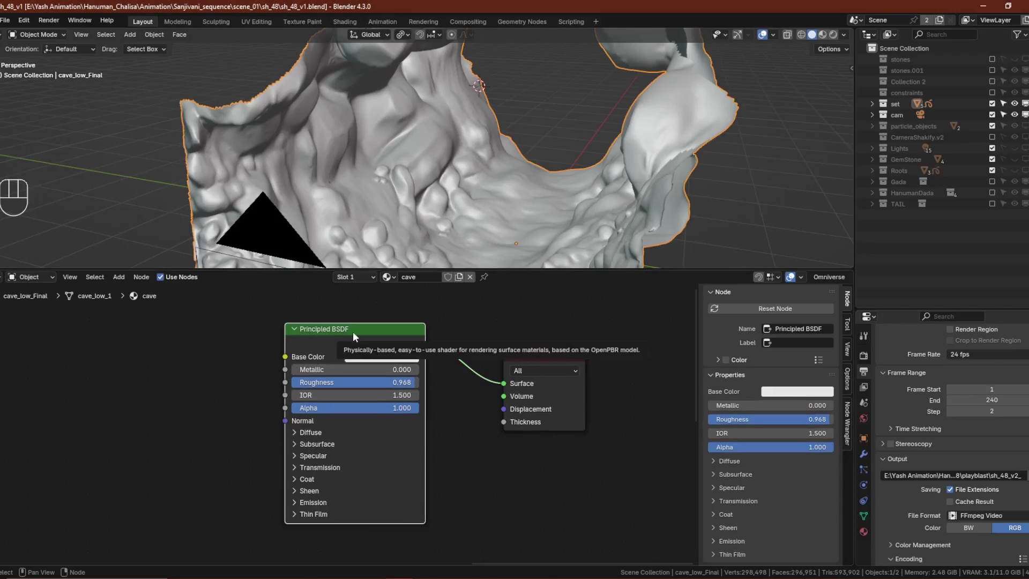
Run Node Wrangler's Principled Texture Setup on the Principled BSDF with the exported cave_low BaseColor and Normal PNG maps
key("ctrl+shift+t")
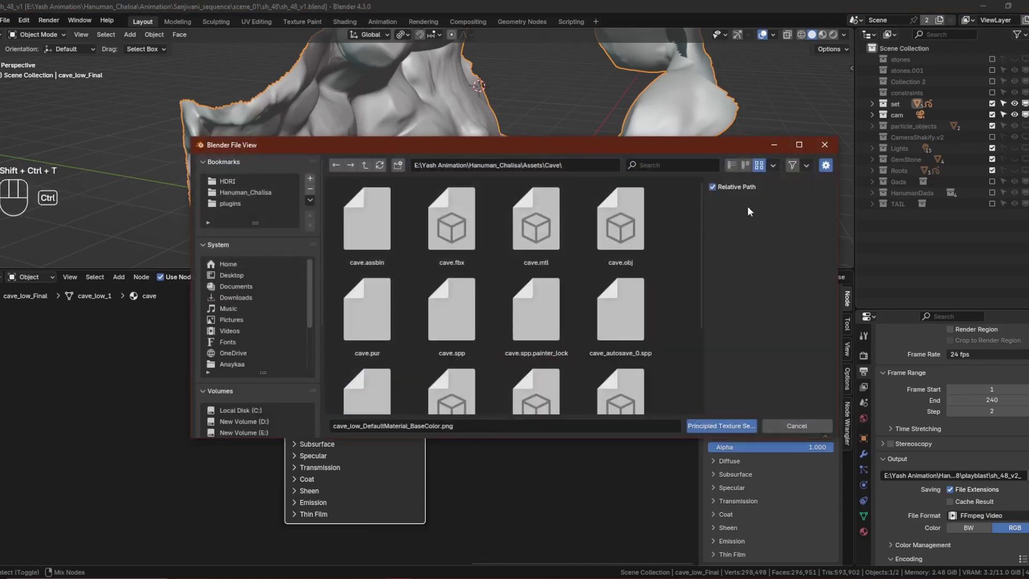
scroll(544, 282, "down", 4)
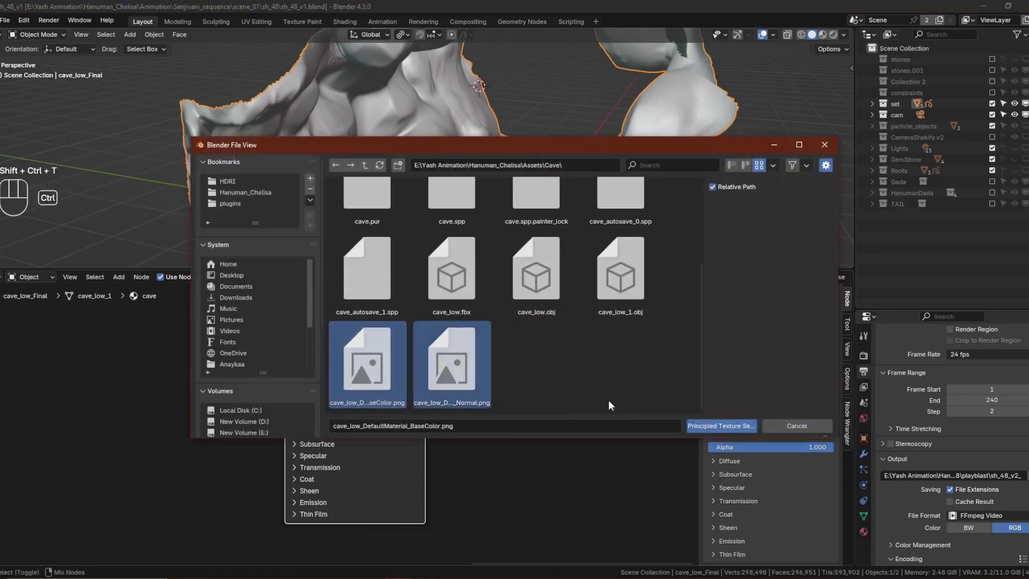
left_click(718, 426)
scroll(235, 368, "down", 5)
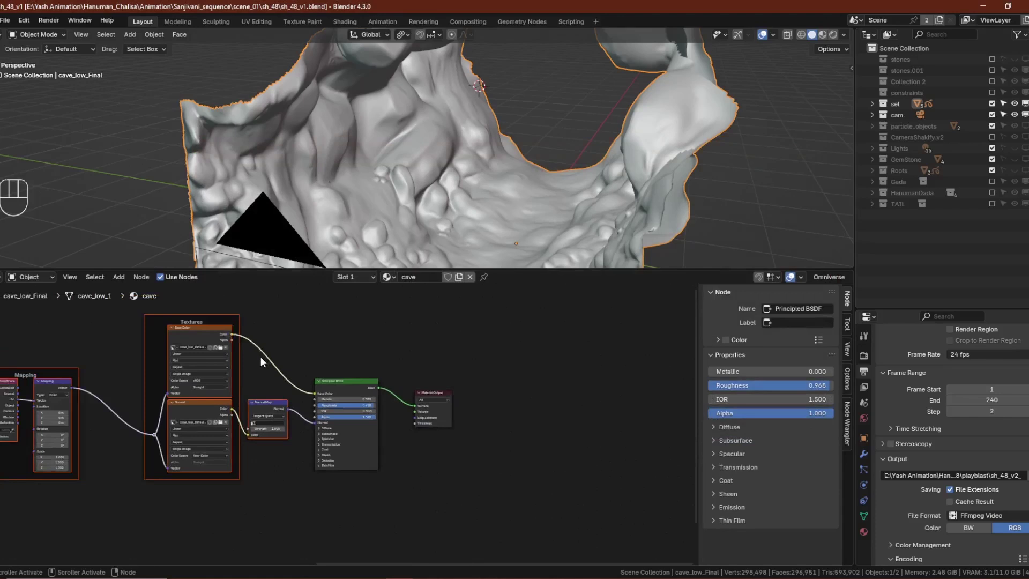
middle_click_drag(369, 372, 421, 370)
scroll(432, 371, "up", 1)
Set the solid viewport color to Texture and switch the camera view to Material Preview shading
left_click(844, 36)
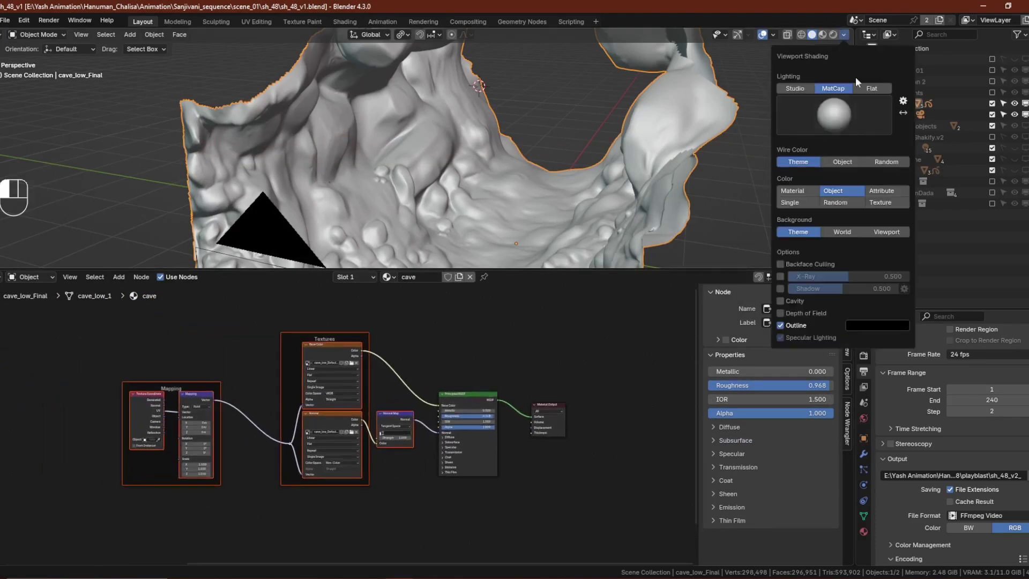
left_click(890, 202)
scroll(493, 189, "down", 4)
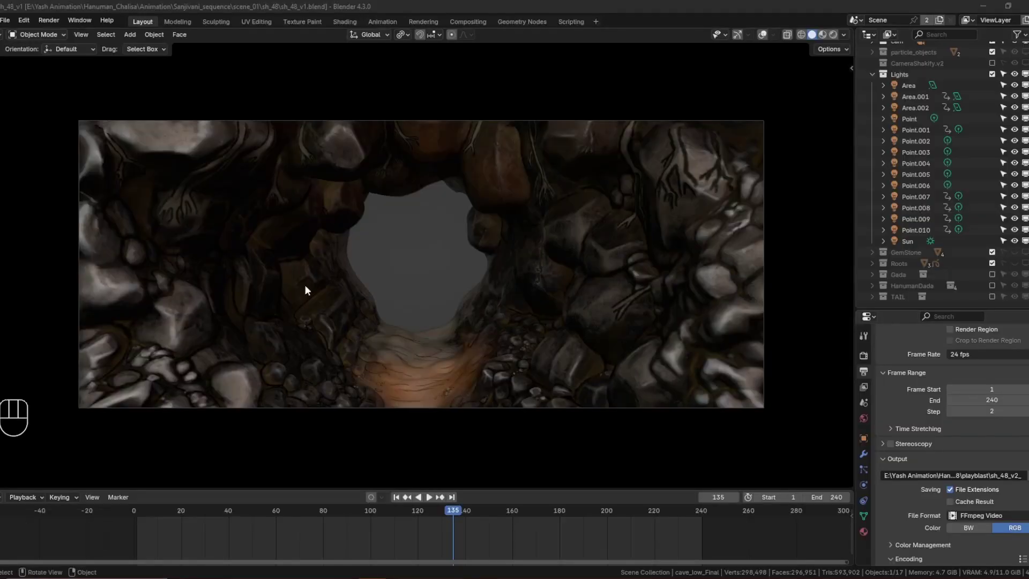
left_click(823, 34)
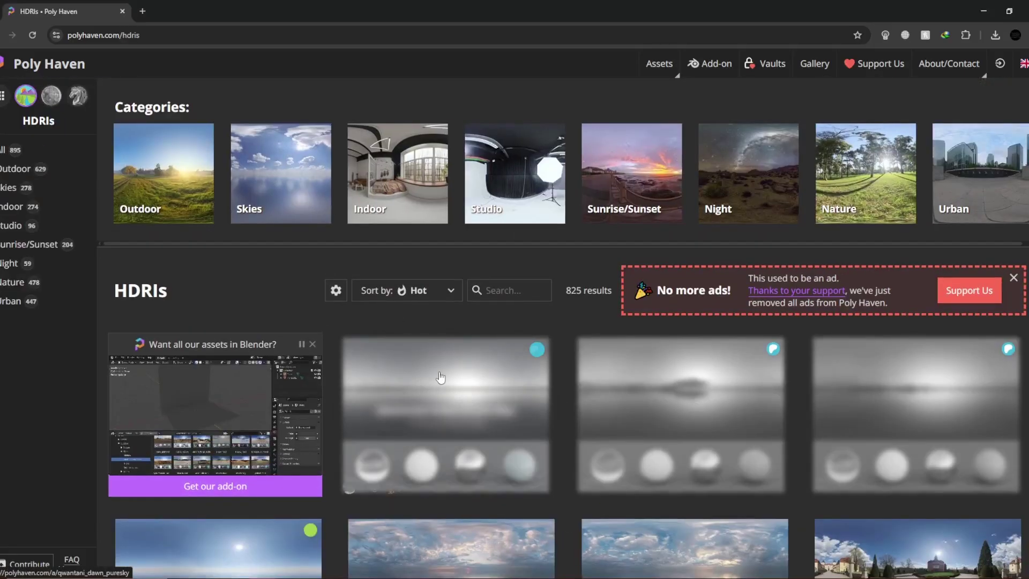
Browse the HDRI library on Poly Haven and look around the painted environment background in Blender
scroll(377, 397, "down", 5)
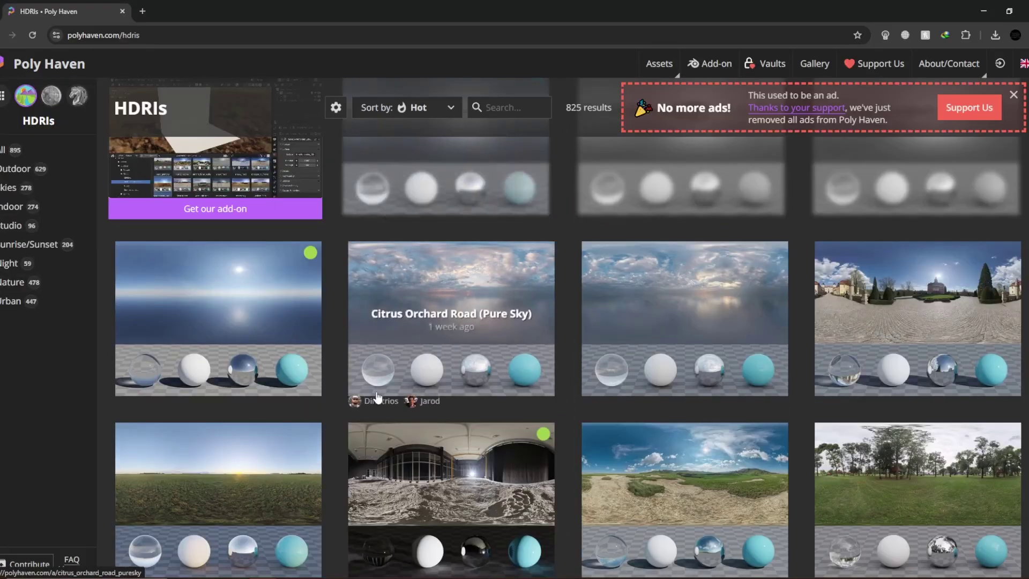
scroll(378, 397, "down", 10)
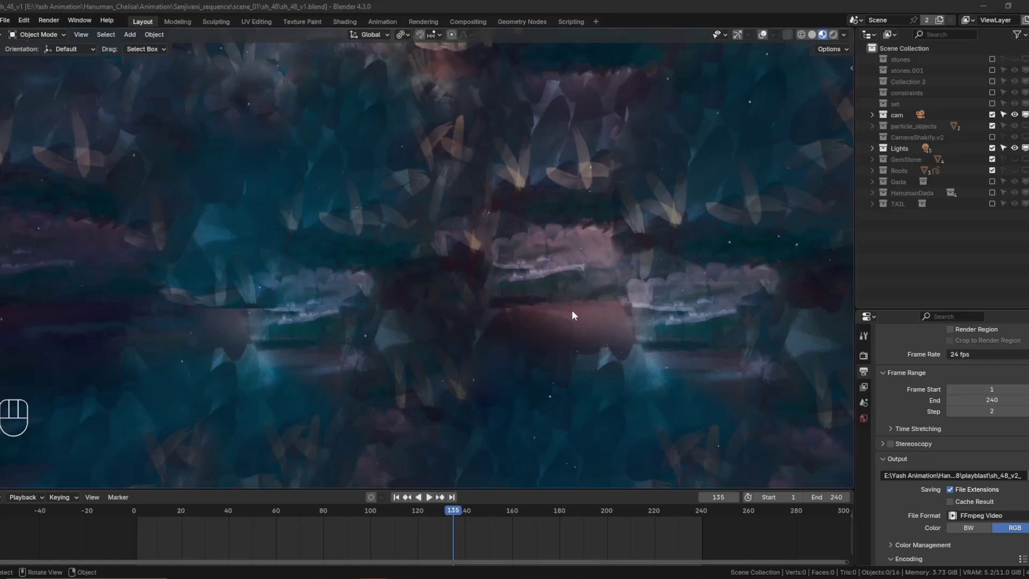
middle_click_drag(572, 314, 845, 318)
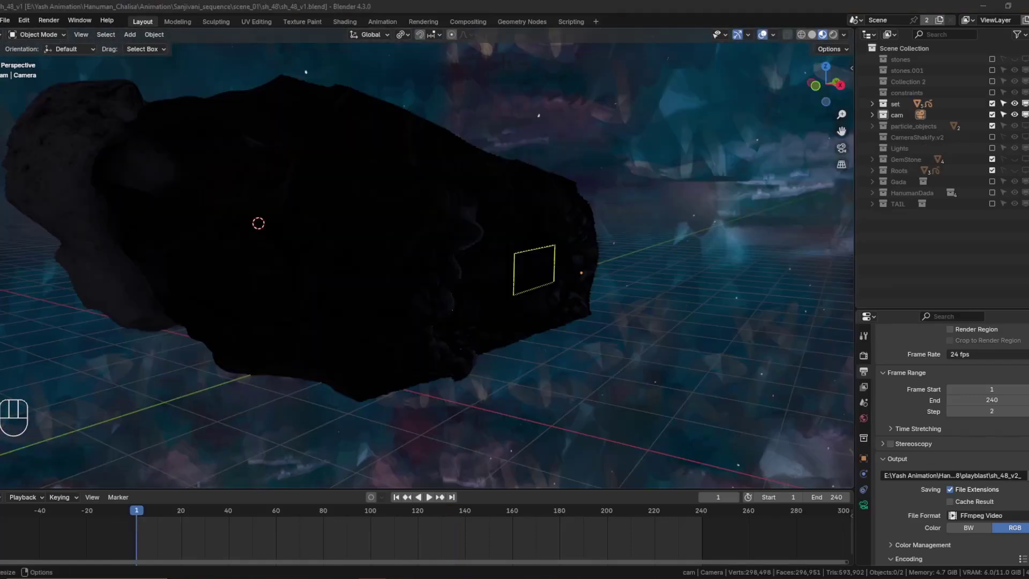
Inspect the unlit cave around and through the camera, and study the cave lighting references
middle_click_drag(382, 272, 358, 272)
middle_click_drag(510, 268, 492, 259)
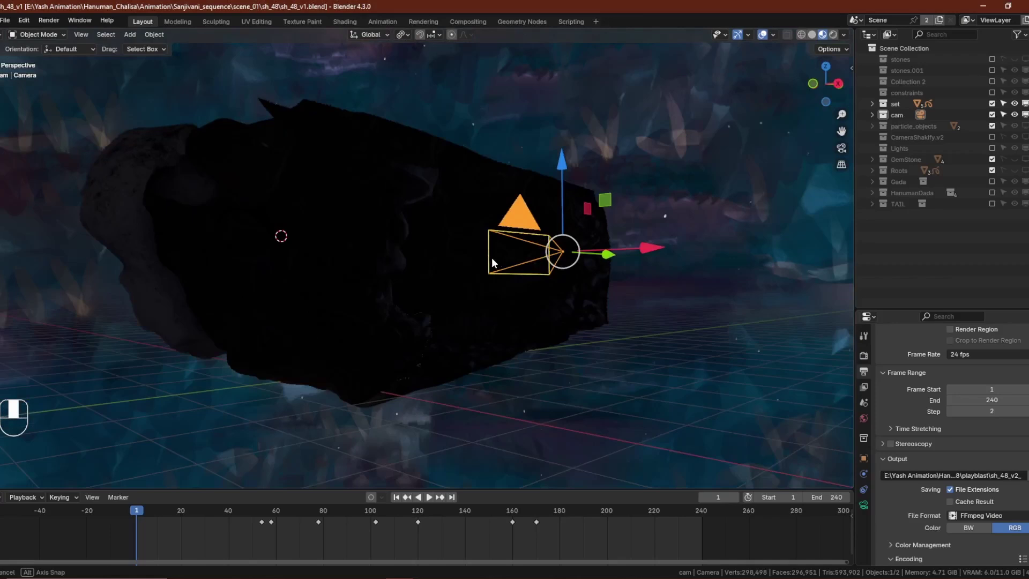
key("KP_0")
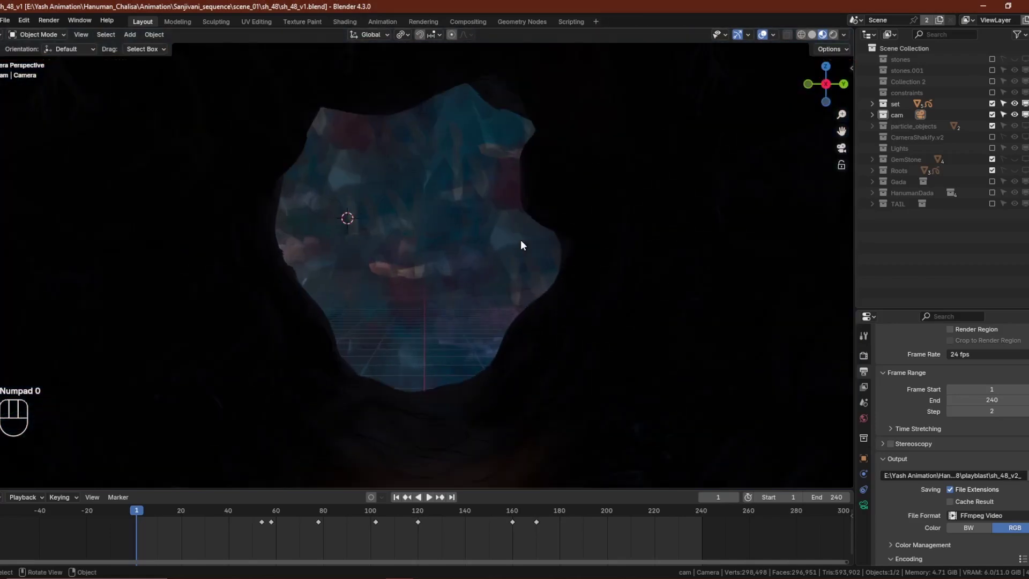
scroll(520, 240, "down", 4)
scroll(520, 240, "up", 3)
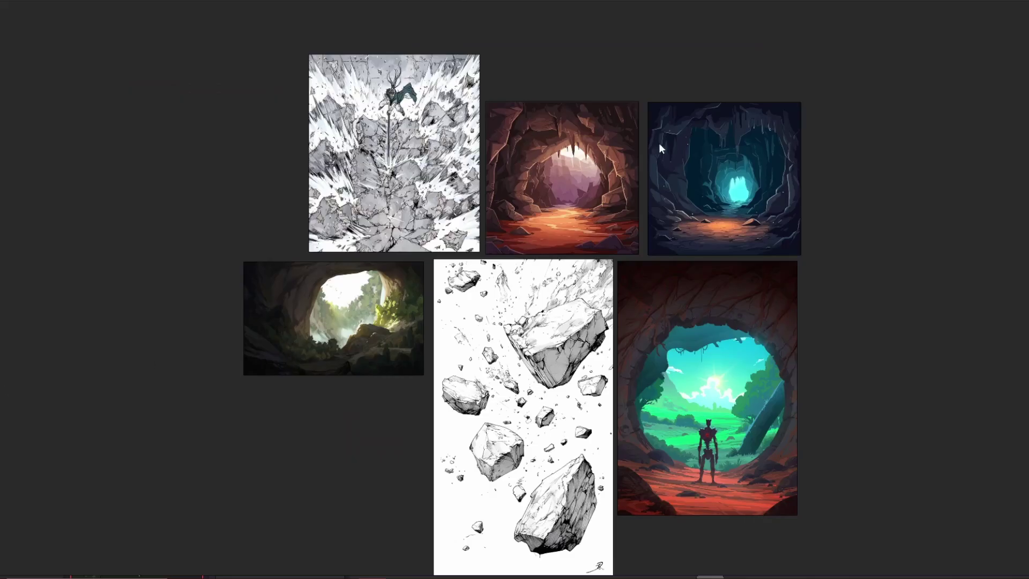
scroll(753, 121, "up", 6)
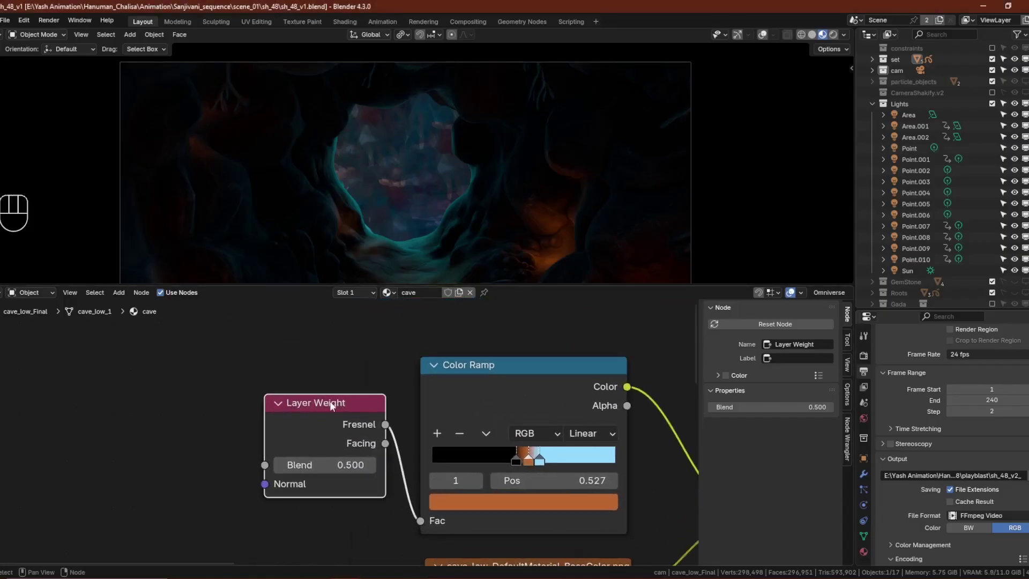
Try moving the black stop of the Color Ramp driven by Layer Weight, and undo the move
middle_click_drag(310, 408, 113, 386)
left_click(297, 364)
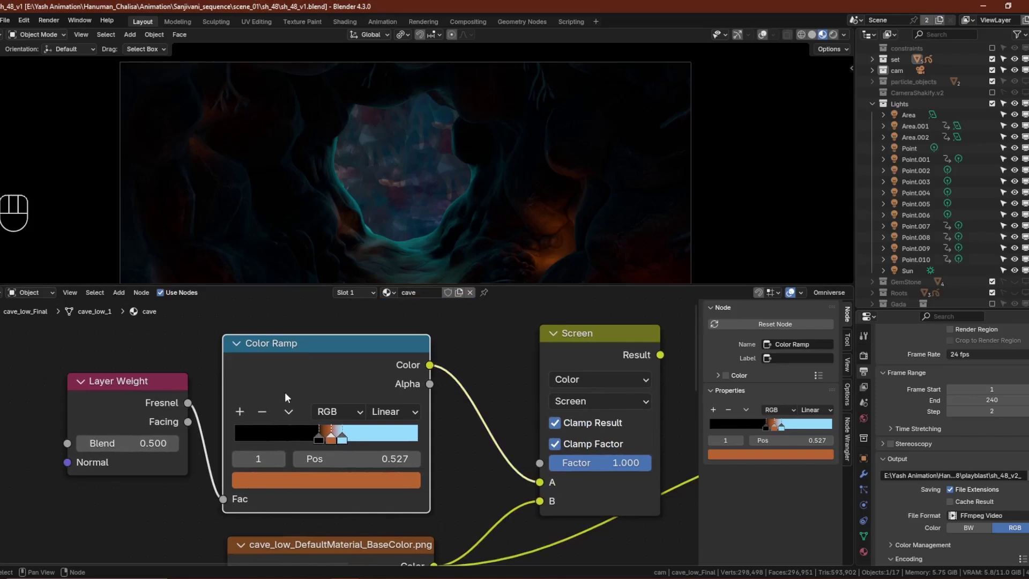
left_click(319, 437)
mouse_move(318, 436)
left_mouse_down()
mouse_move(291, 440)
mouse_move(318, 445)
left_mouse_up()
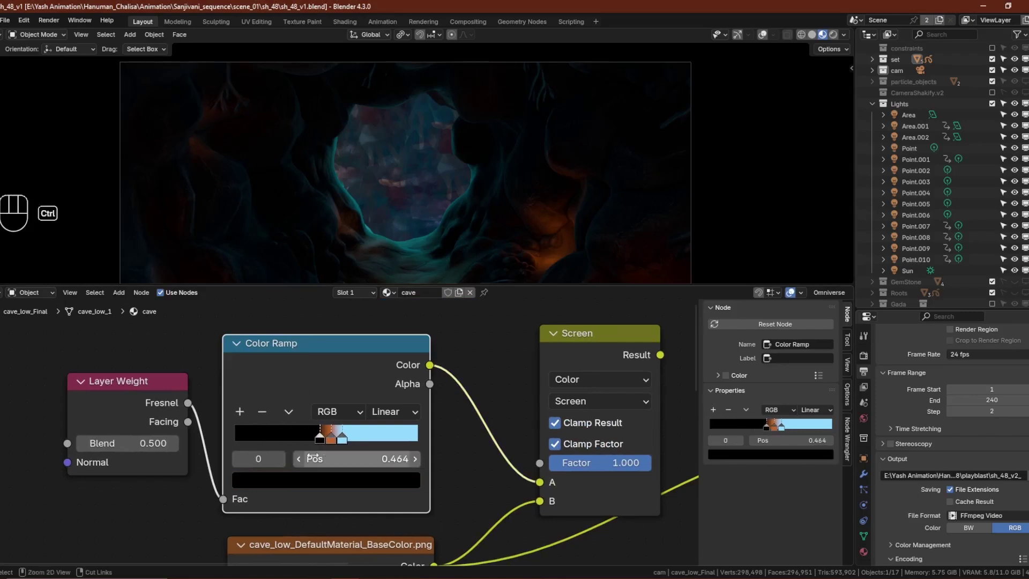
key("ctrl+z")
Connect the Screen node's Result to the Base Color of the Principled BSDF
middle_click_drag(397, 439, 290, 400)
scroll(343, 432, "down", 3)
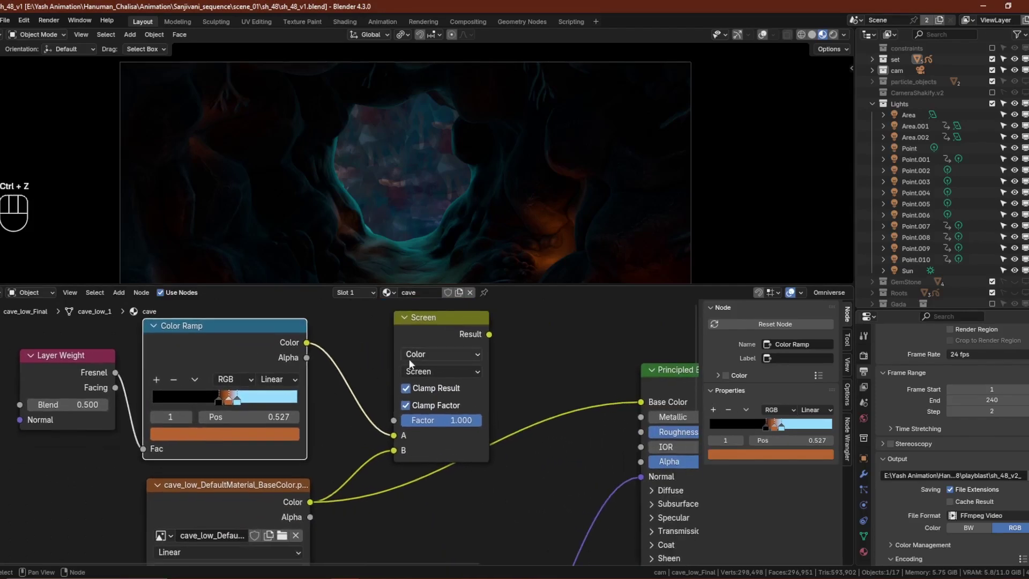
scroll(303, 480, "down", 2)
middle_click_drag(302, 480, 299, 411)
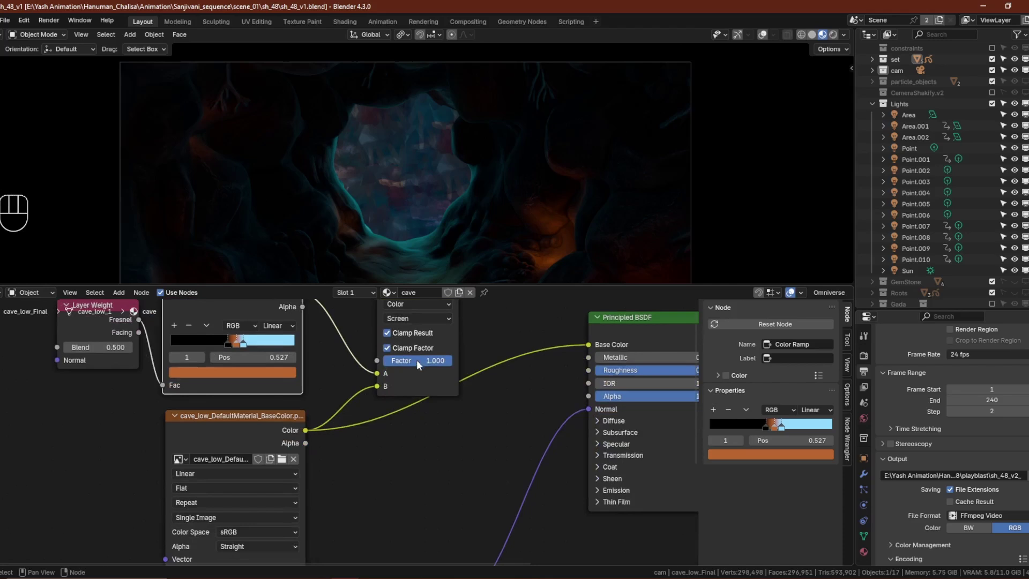
scroll(417, 359, "down", 1)
middle_click_drag(416, 359, 310, 372)
left_click_drag(320, 377, 430, 426)
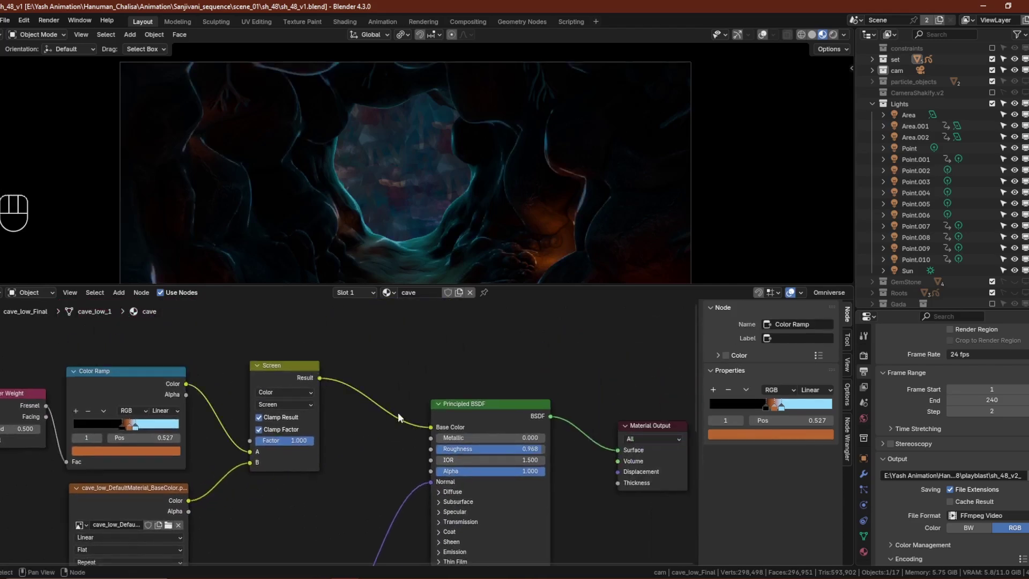
Connect the base color texture directly to Base Color and inspect the cave in an enlarged viewport without the rim effect
left_click_drag(189, 501, 431, 427)
left_click_drag(366, 283, 341, 411)
scroll(422, 288, "up", 3)
middle_click_drag(431, 265, 494, 147, "shift")
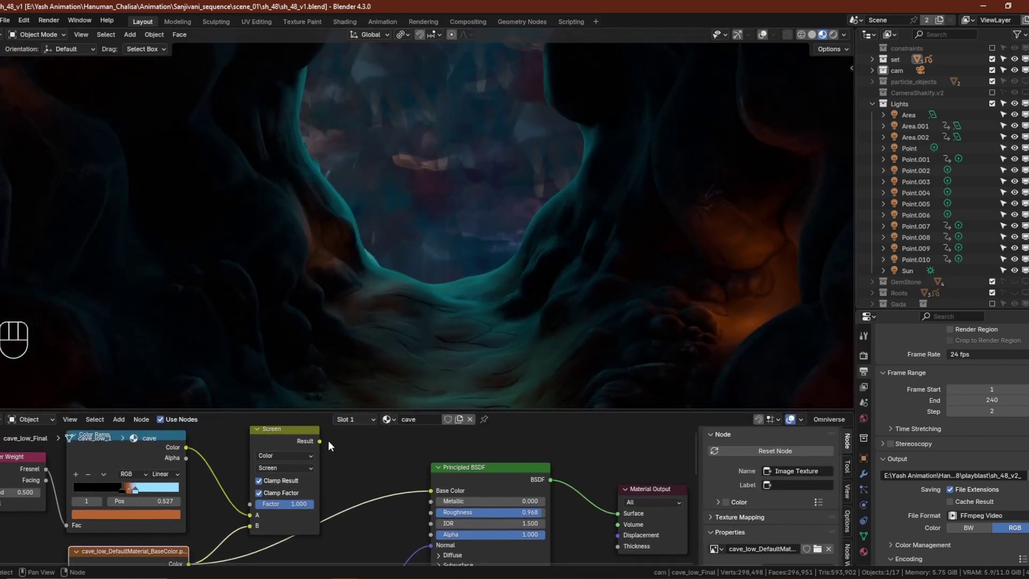
Reconnect the Screen node's Result to Base Color and check the rim highlights in the maximized camera view
left_click_drag(320, 441, 431, 490)
scroll(531, 176, "down", 3)
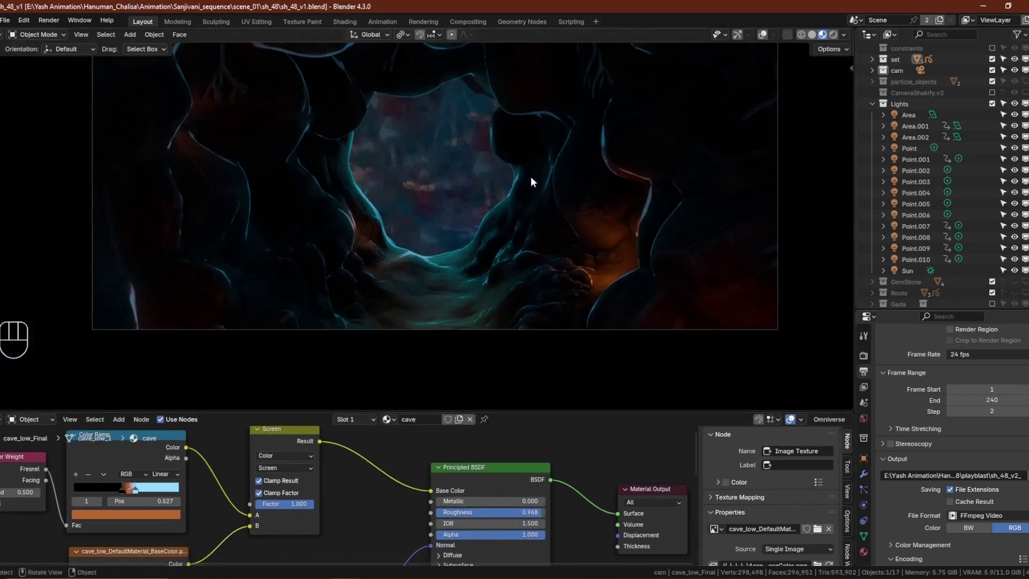
middle_click_drag(530, 176, 511, 256, "shift")
key("ctrl+space")
scroll(570, 300, "down", 2, "shift")
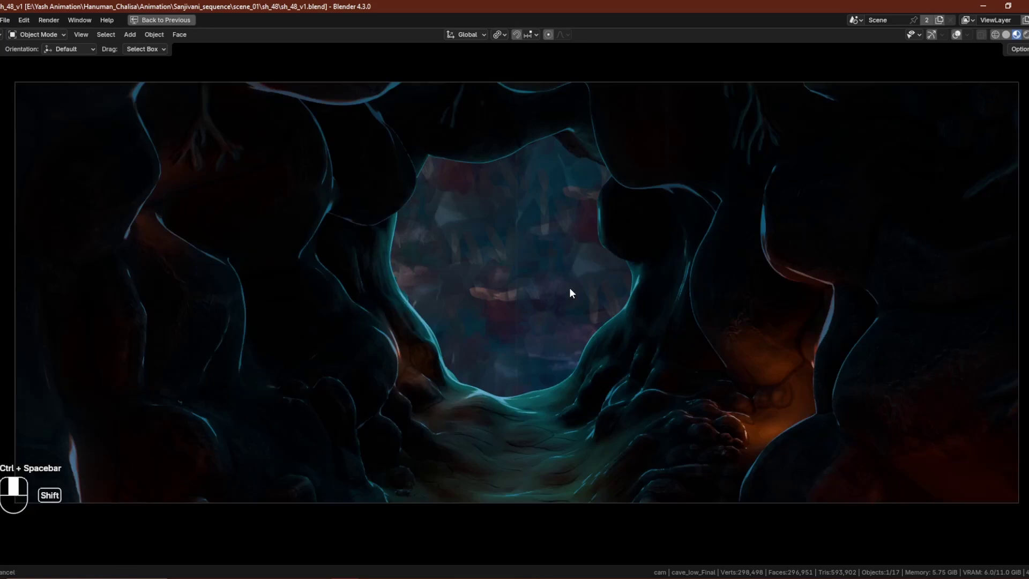
key("ctrl+space")
Insert a Mix Color node between the Color Ramp and the shader output and set its blending mode to Screen
key("shift+a")
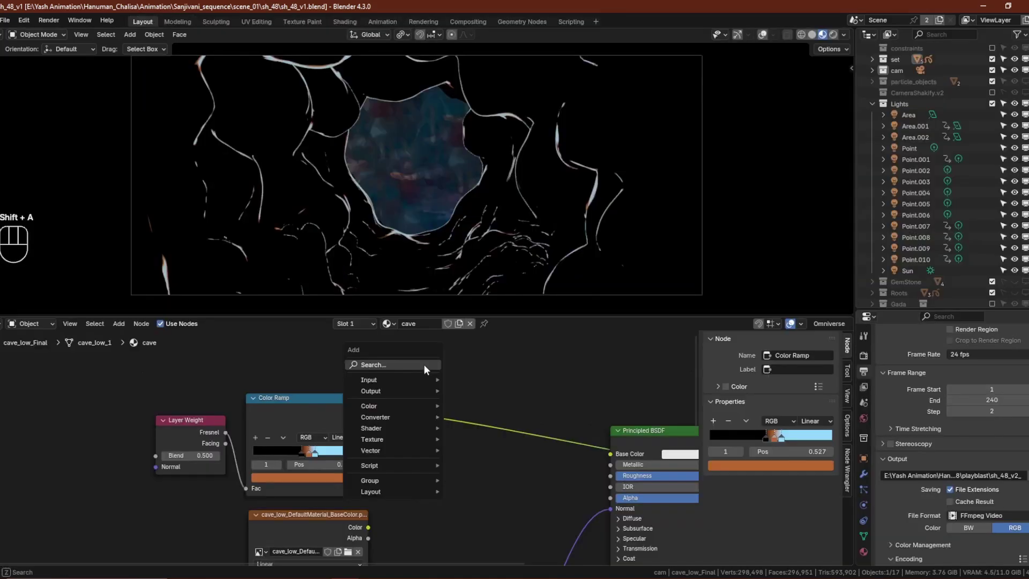
left_click(423, 365)
type("mix")
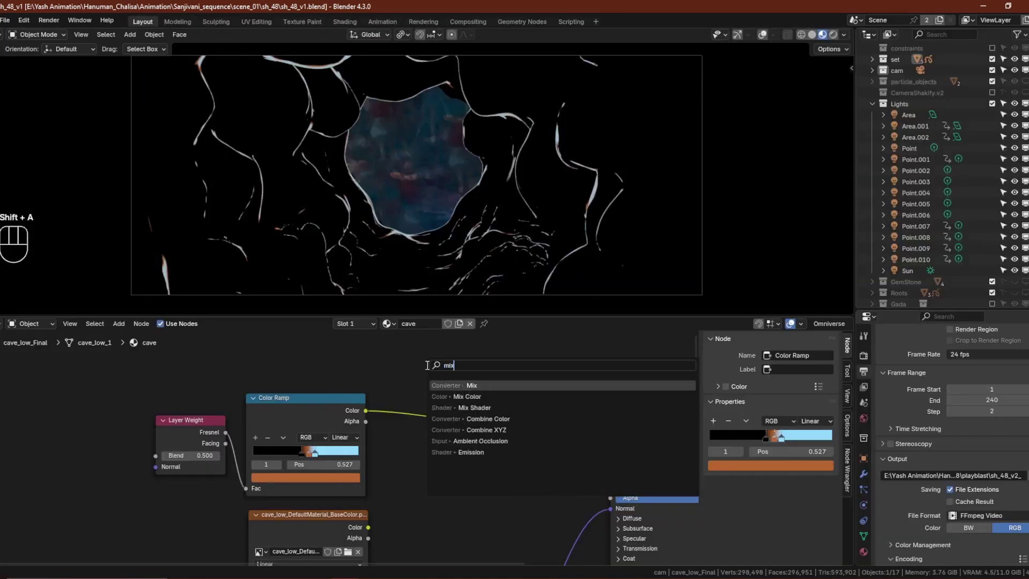
left_click(466, 396)
left_click(451, 408)
left_click(448, 420)
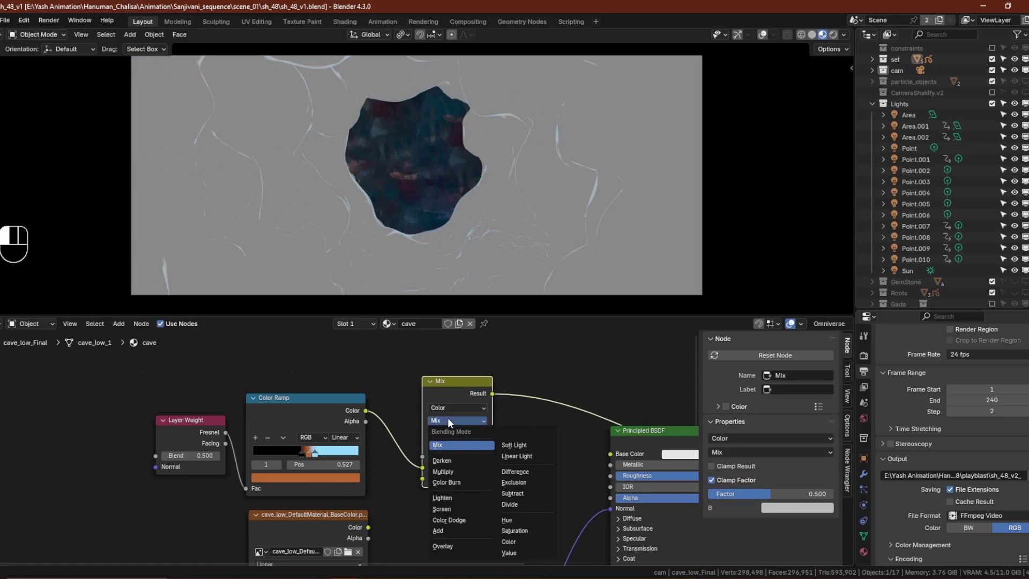
left_click(459, 507)
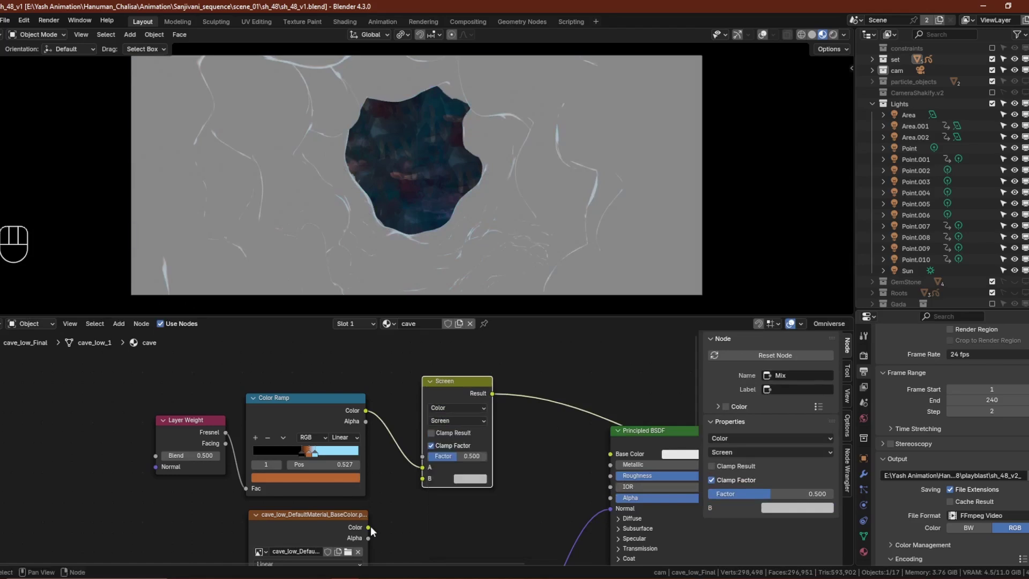
Connect the base color texture to the Screen node's B, its Result to Base Color, and output the Principled BSDF to view the shaded cave enlarged
left_click_drag(368, 527, 422, 485)
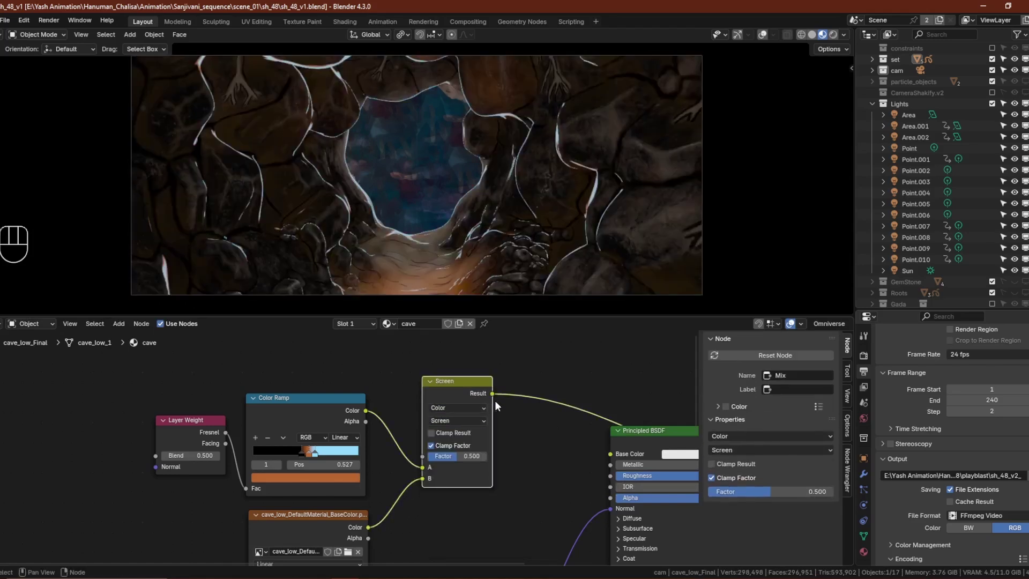
left_click_drag(492, 394, 606, 455)
middle_click_drag(606, 454, 423, 445)
left_click(466, 423, "ctrl+shift")
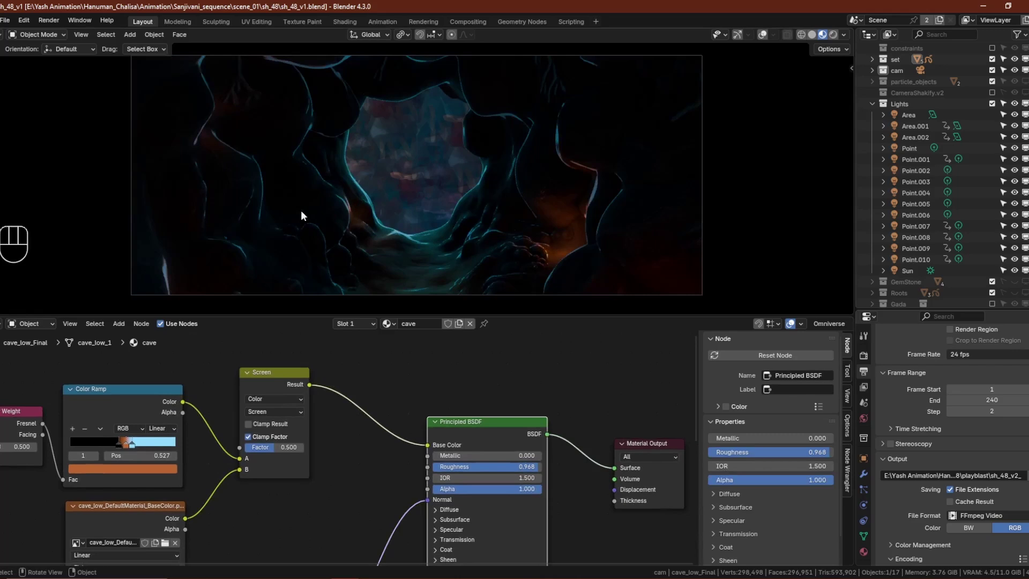
key("ctrl+space")
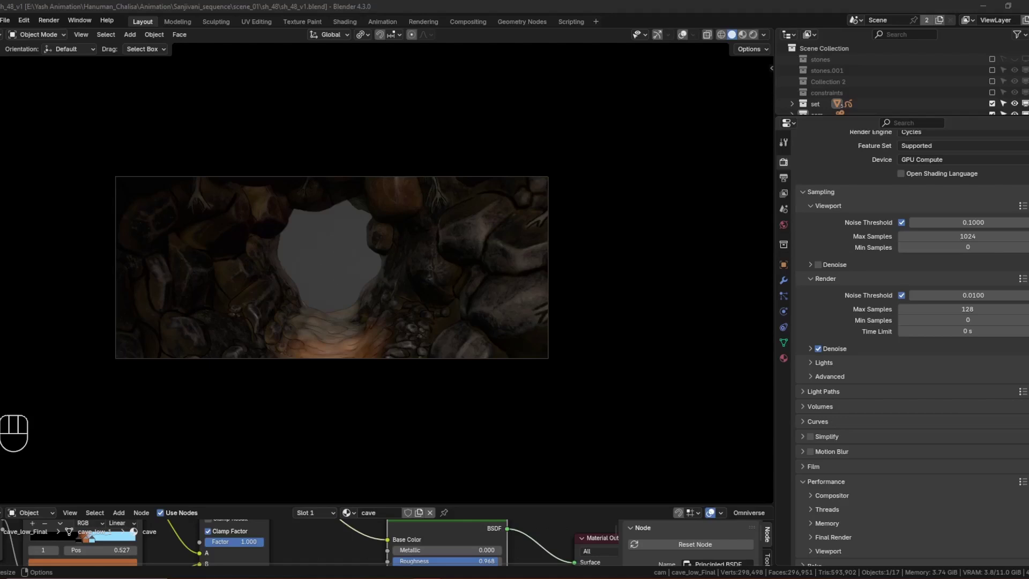
Examine the available data and light passes for the view layer and the render image command
scroll(450, 284, "up", 2, "ctrl")
scroll(462, 299, "up", 2)
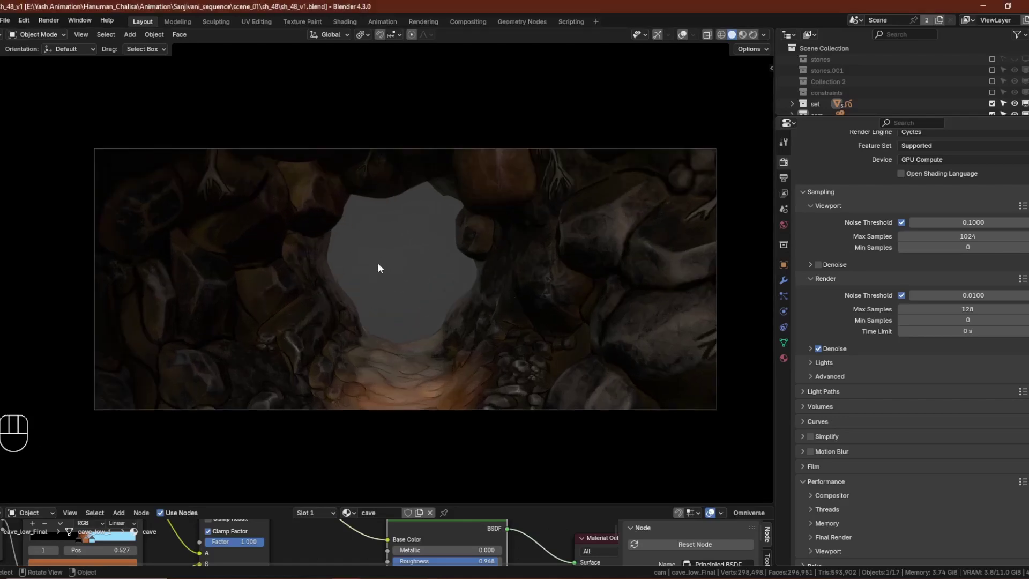
left_click(785, 193)
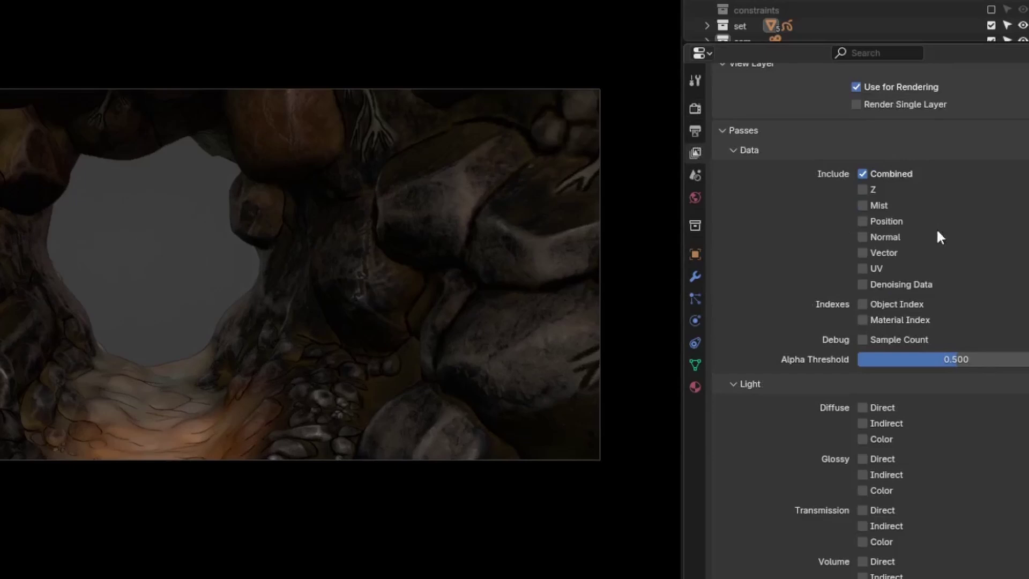
scroll(1012, 492, "down", 6)
scroll(990, 519, "up", 7)
left_click(723, 106)
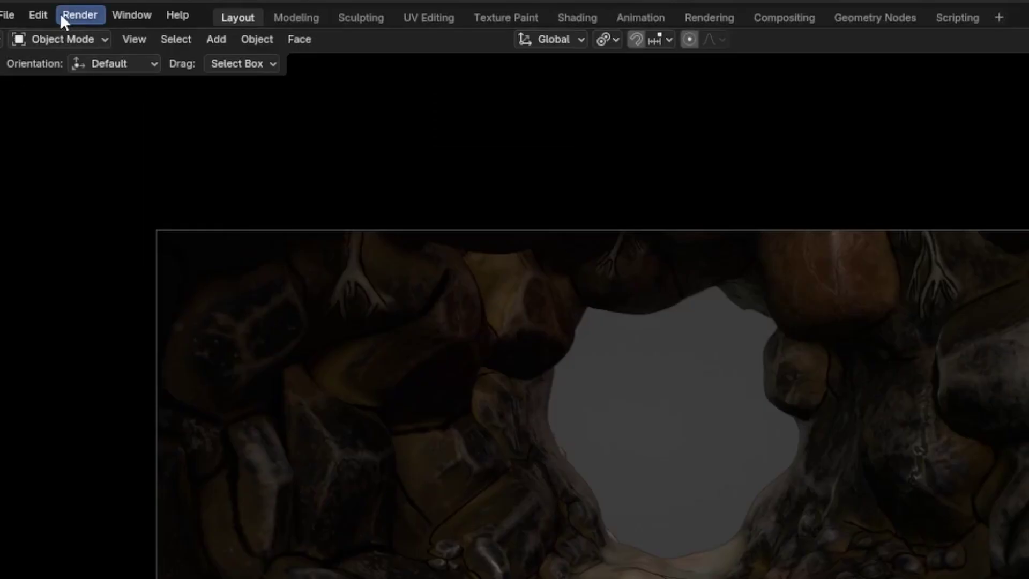
left_click(61, 14)
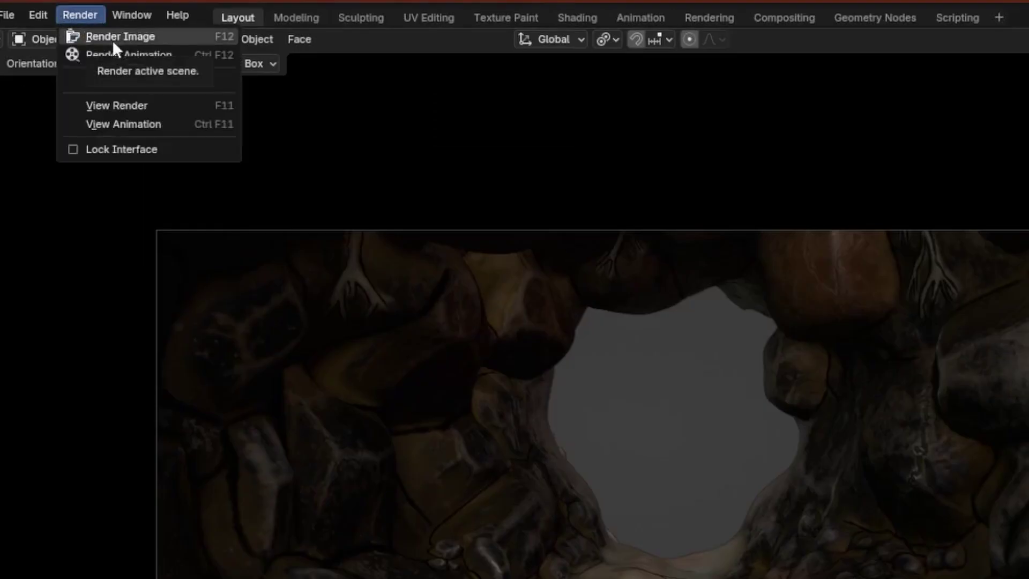
key("Escape")
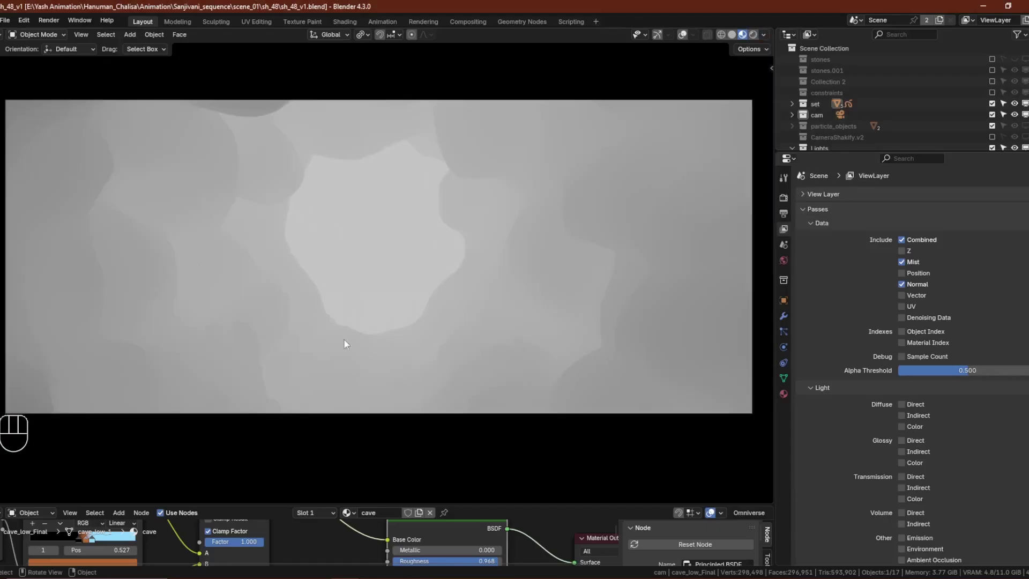
Inspect the mist pass preview from outside the cave
scroll(442, 261, "down", 2)
middle_click_drag(443, 262, 504, 266)
scroll(504, 266, "down", 12)
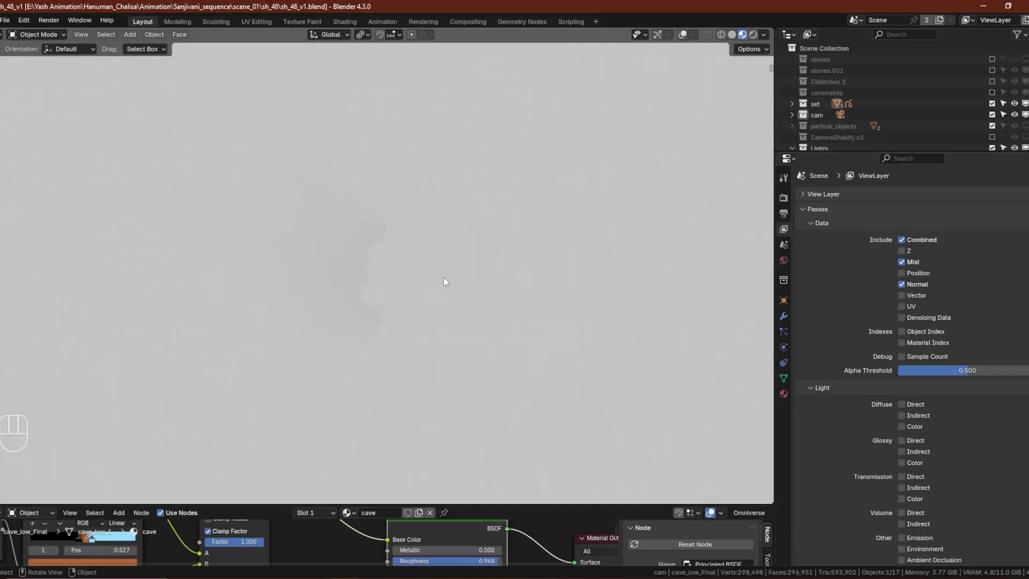
mouse_move(443, 278)
middle_mouse_down()
mouse_move(598, 282)
mouse_move(431, 285)
mouse_move(416, 283)
mouse_move(462, 282)
mouse_move(470, 266)
mouse_move(420, 259)
mouse_move(329, 276)
mouse_move(419, 280)
middle_mouse_up()
scroll(597, 282, "up", 3)
scroll(351, 271, "down", 3)
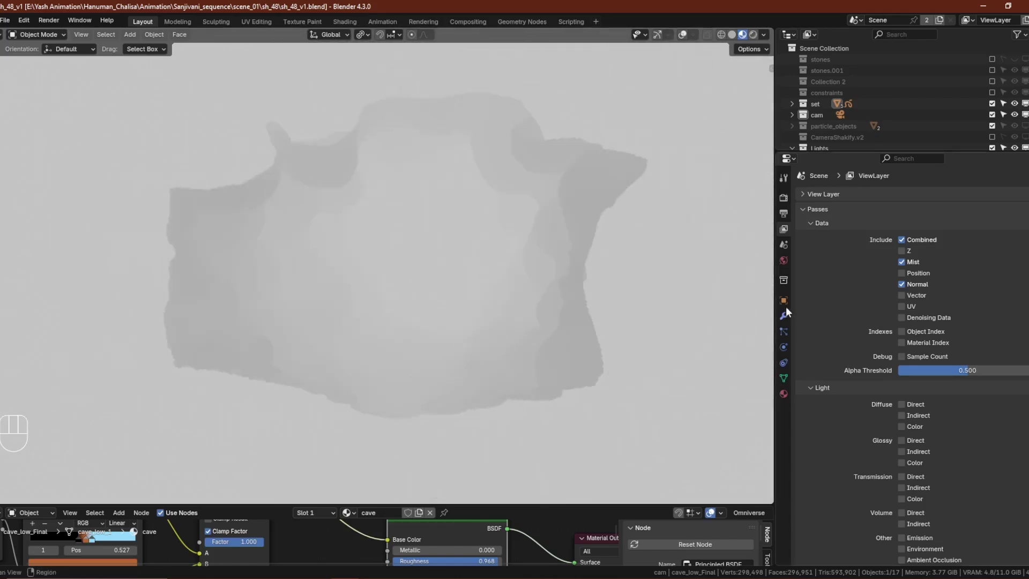
Measure the distance from the camera to the nearest cave surface in side view and set the world's Mist Pass Start to 1.5 m
left_click(784, 262)
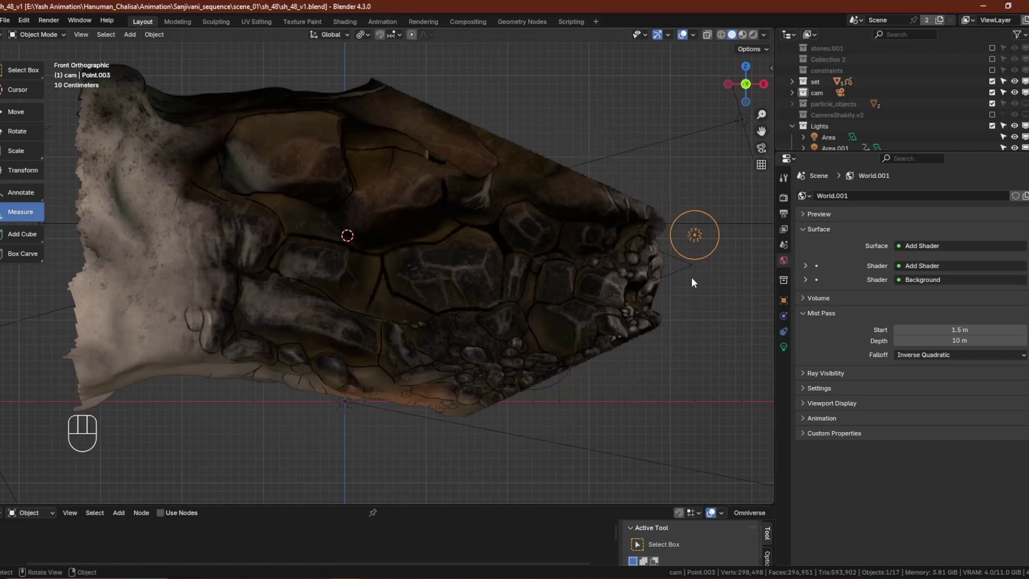
left_click_drag(692, 278, 568, 279)
left_click(996, 330)
type("1")
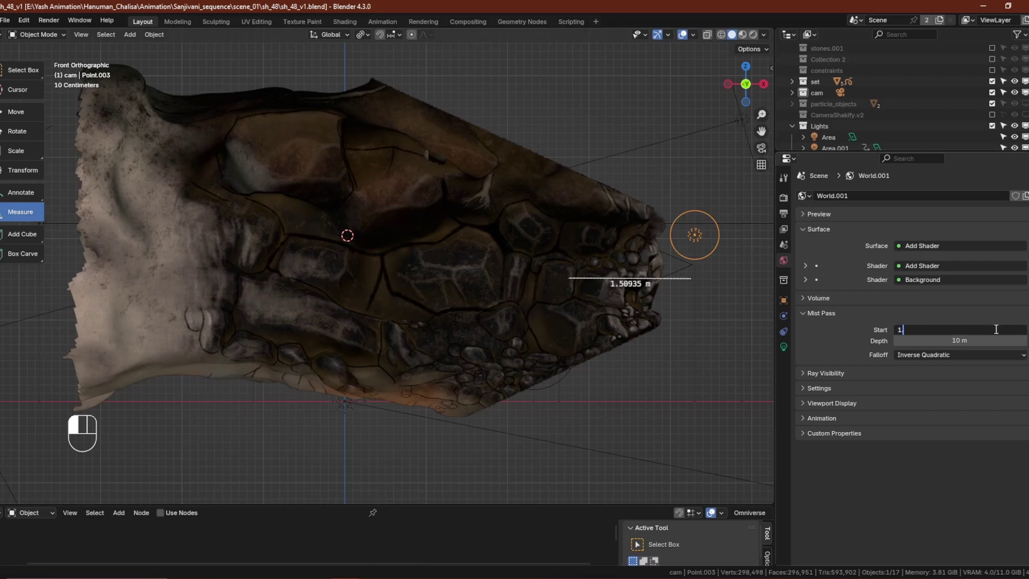
type(".65")
key("BackSpace")
key("BackSpace")
type("5")
key("Return")
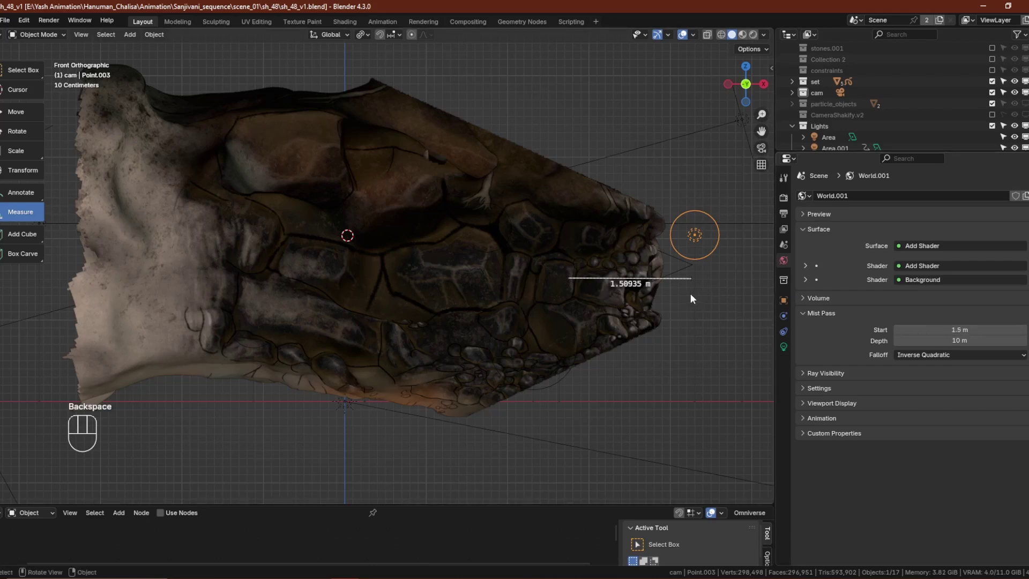
Measure the distance from the camera to the cave's far end, set the Mist Pass Depth to 10 m, and delete both measurements
left_click_drag(690, 294, 54, 301)
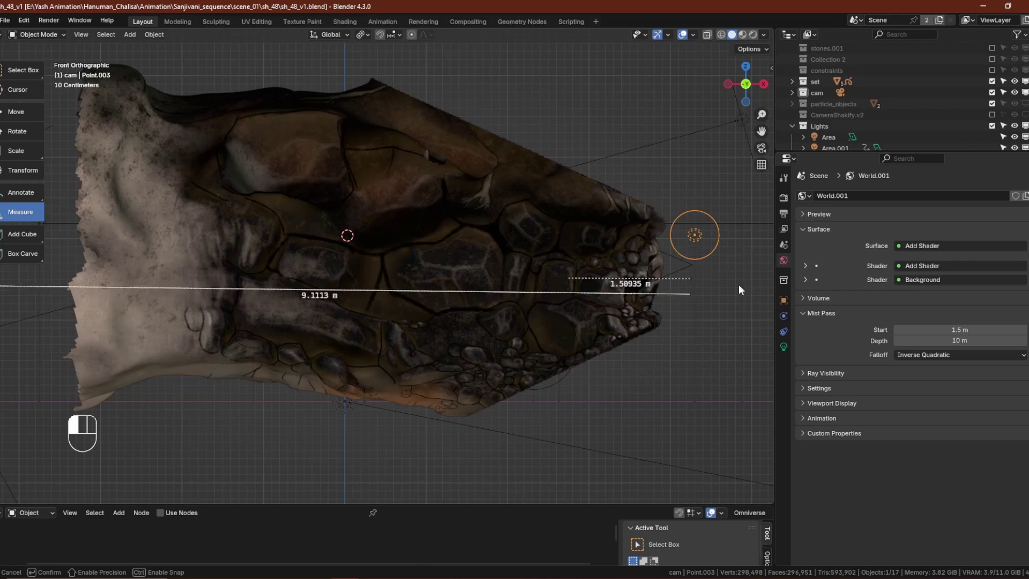
left_click(990, 340)
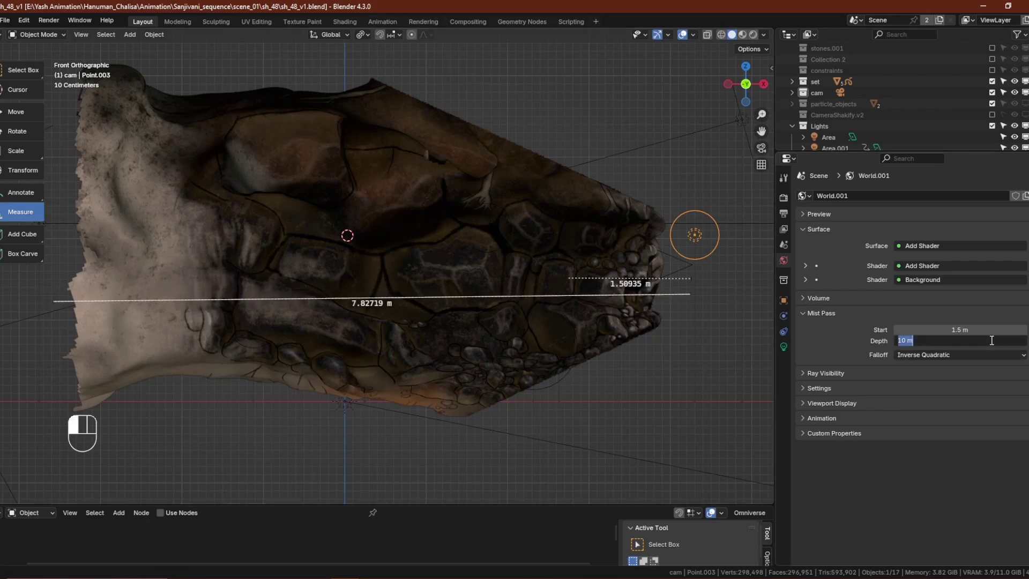
type("10")
key("Return")
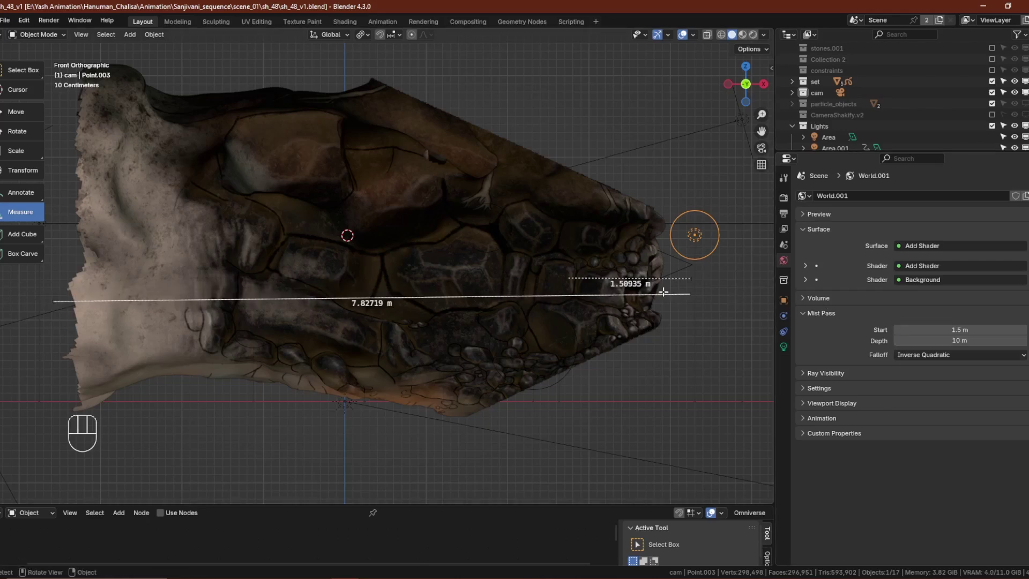
key("Delete")
key("Delete")
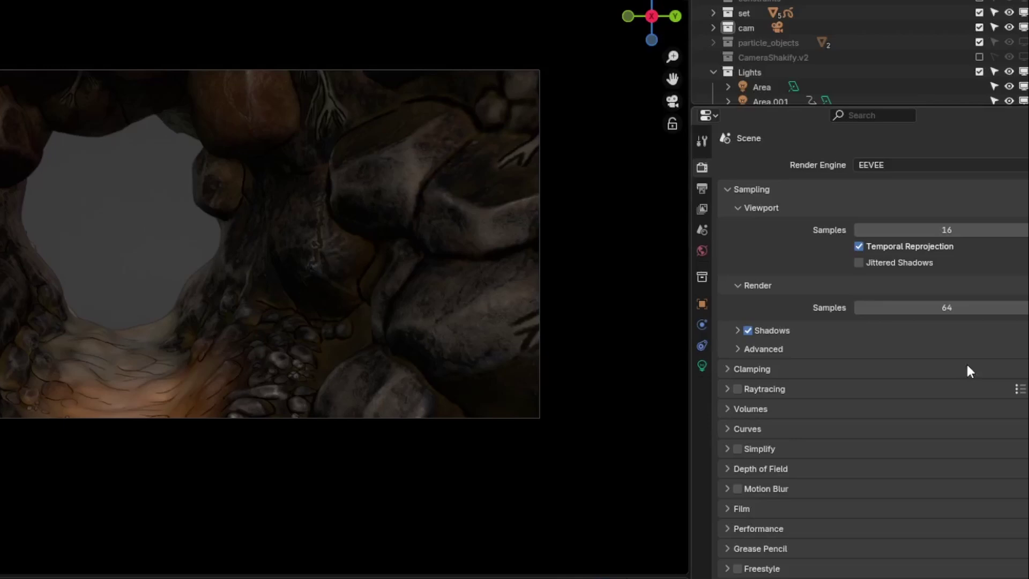
Compare the EEVEE and Cycles render settings and set the render engine to Cycles
left_click(890, 165)
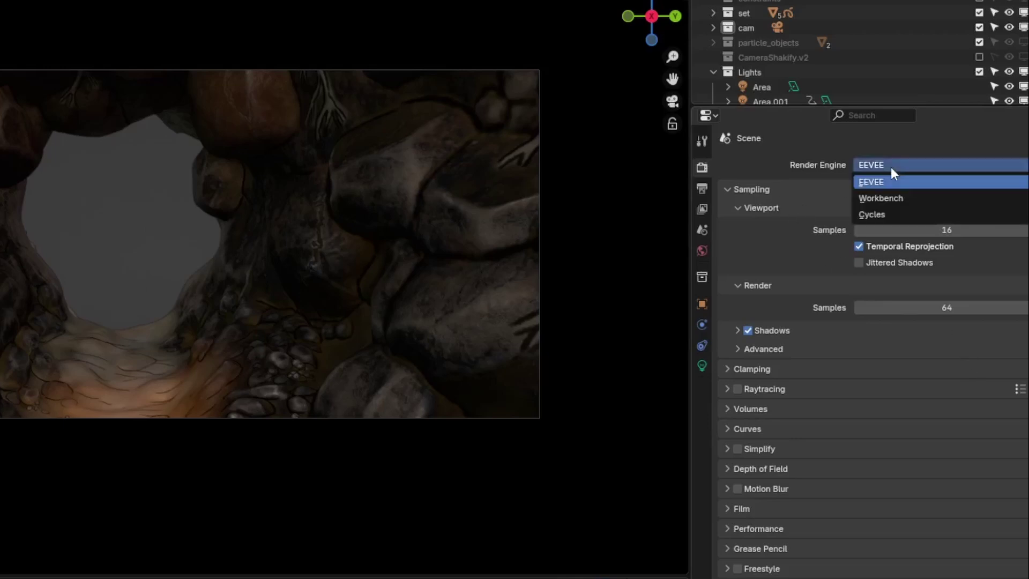
left_click(890, 216)
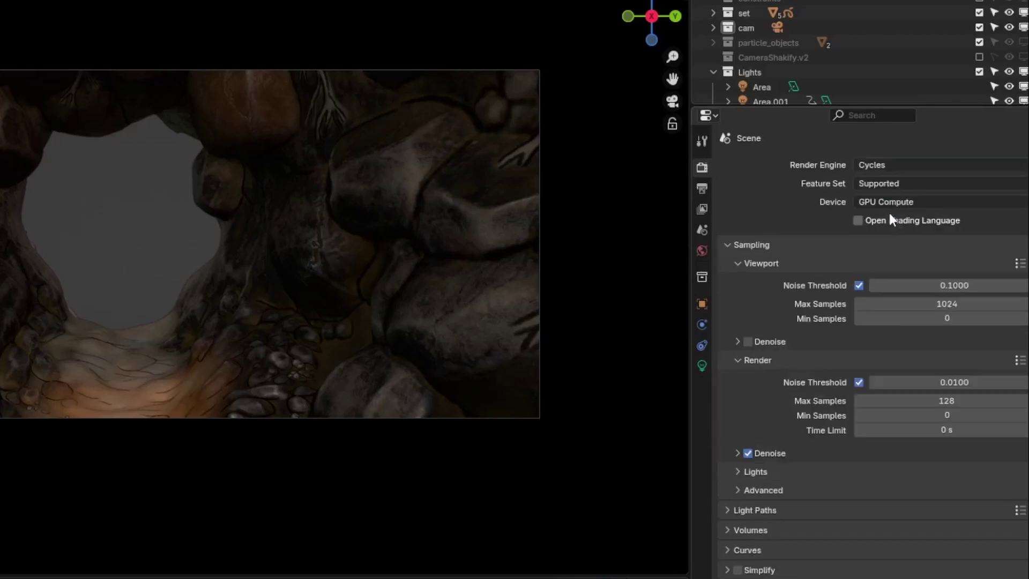
left_click(892, 162)
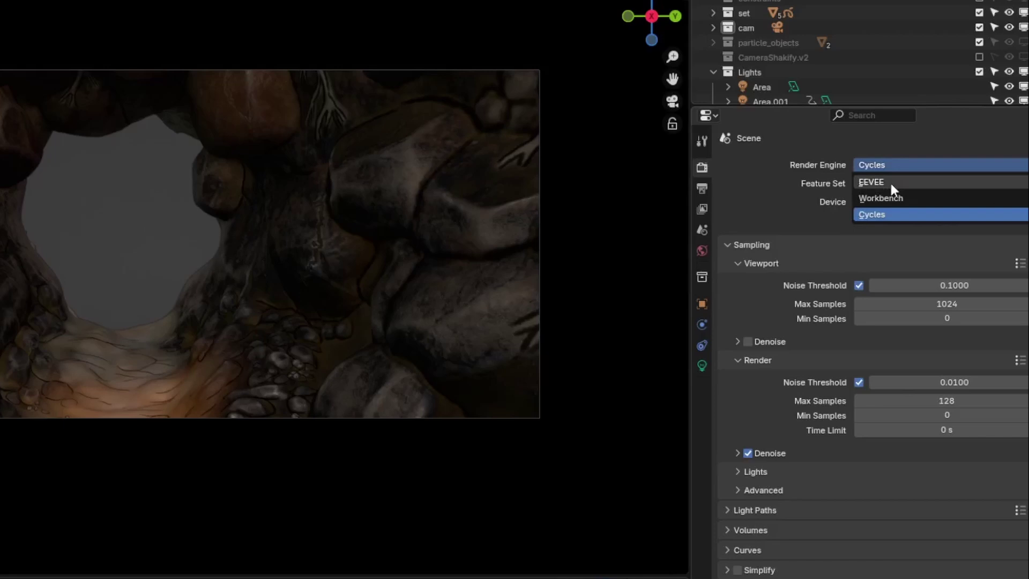
left_click(891, 183)
left_click(923, 165)
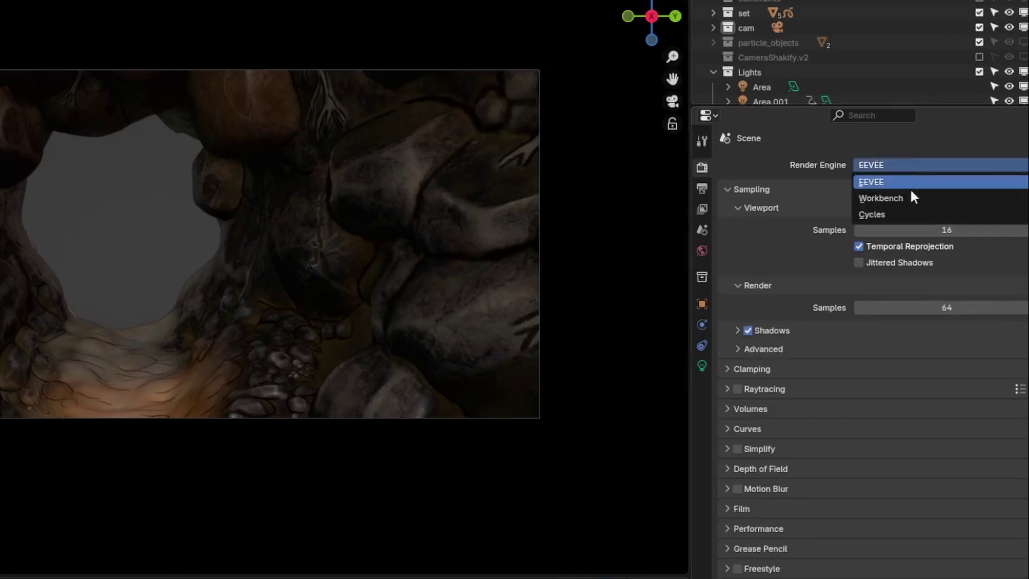
left_click(909, 213)
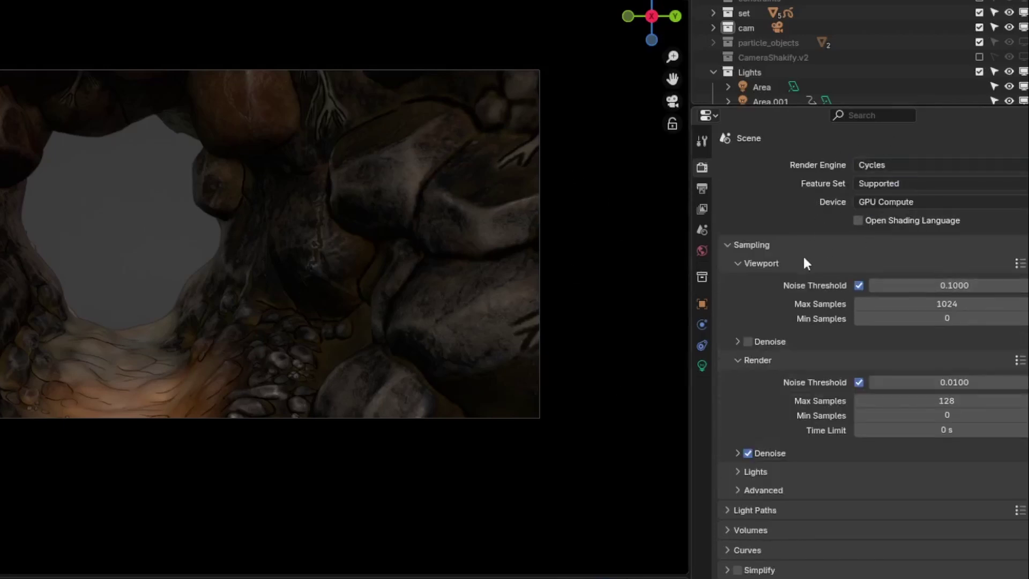
Set the Cycles render Max Samples to 128
left_click(953, 397)
type("128")
key("Return")
Try enabling Motion Blur in the Cycles render settings
scroll(740, 445, "down", 5)
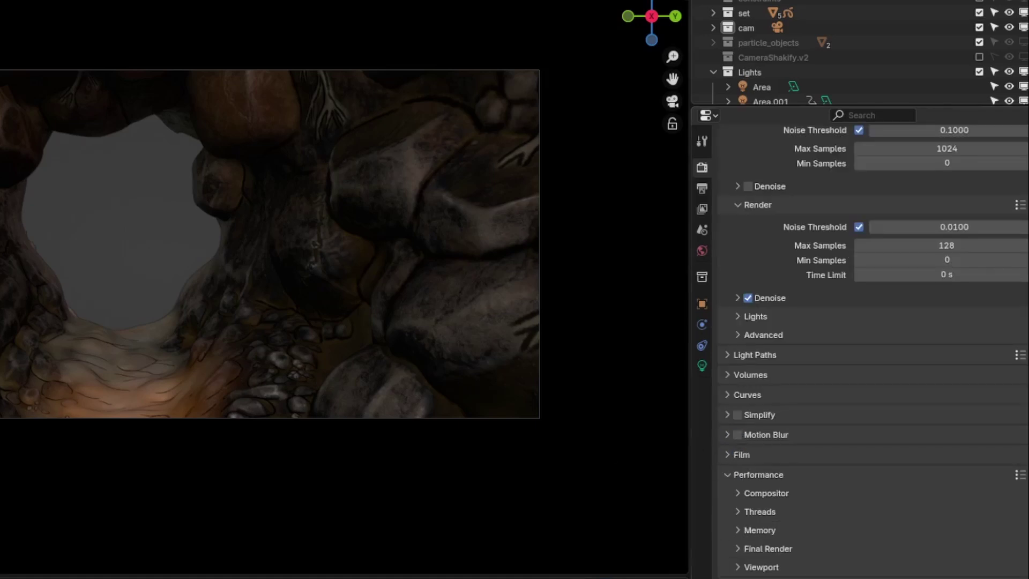
left_click(727, 433)
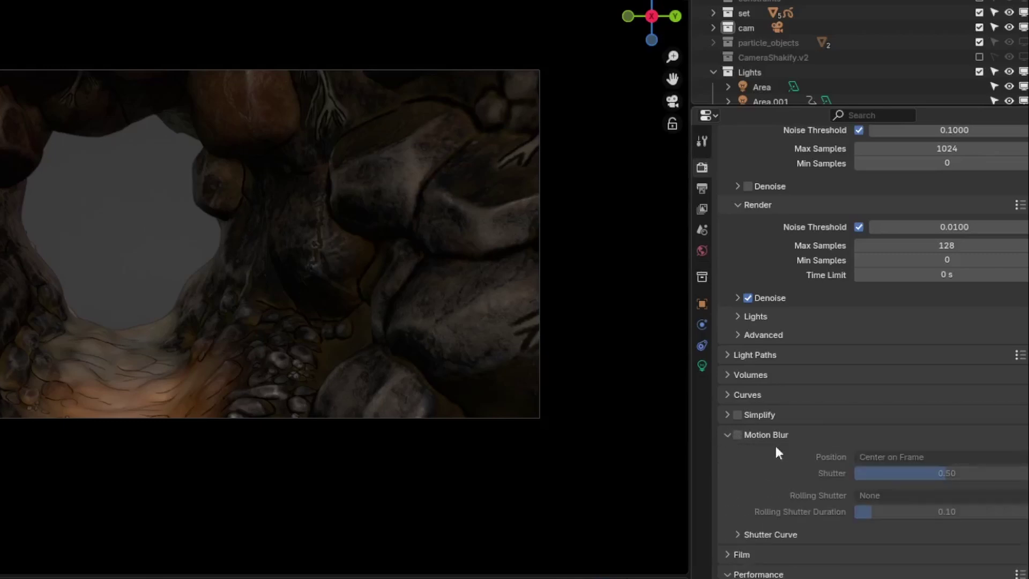
left_click(739, 434)
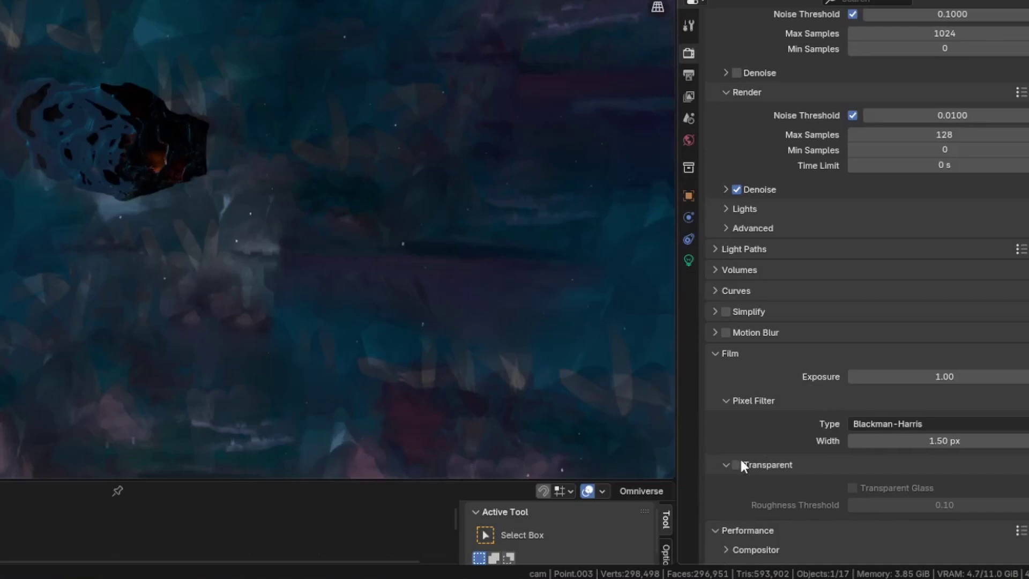
Turn on the Transparent film option, check the background around the cave and through the camera, and turn it off again
left_click(737, 465)
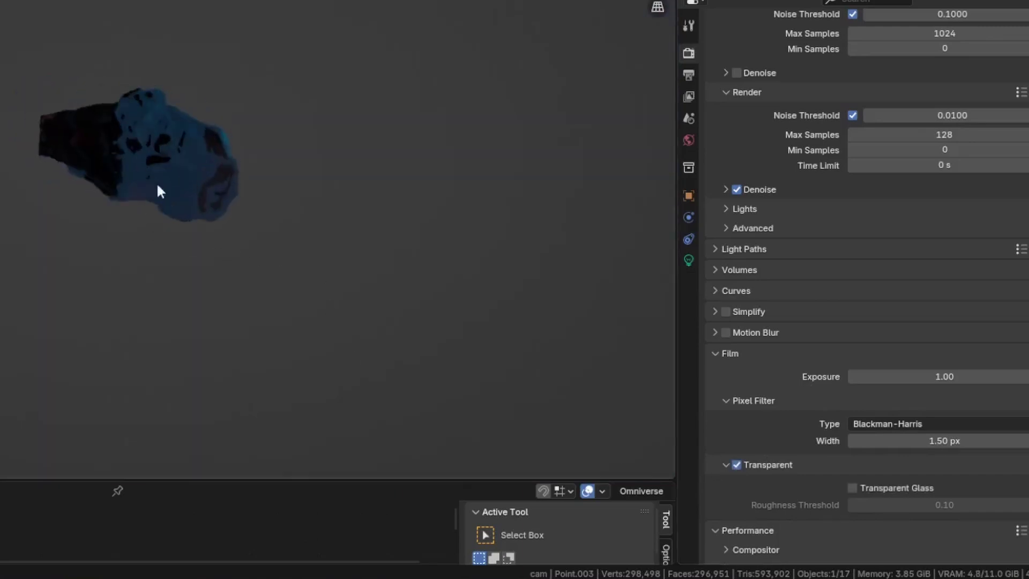
mouse_move(234, 240)
middle_mouse_down()
mouse_move(188, 251)
mouse_move(280, 248)
mouse_move(233, 242)
middle_mouse_up()
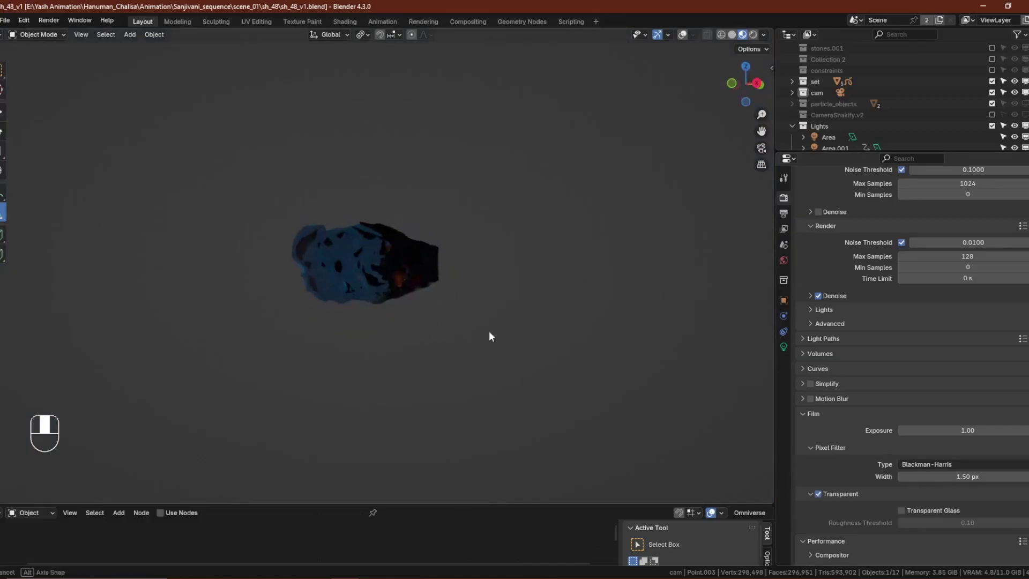
key("KP_0")
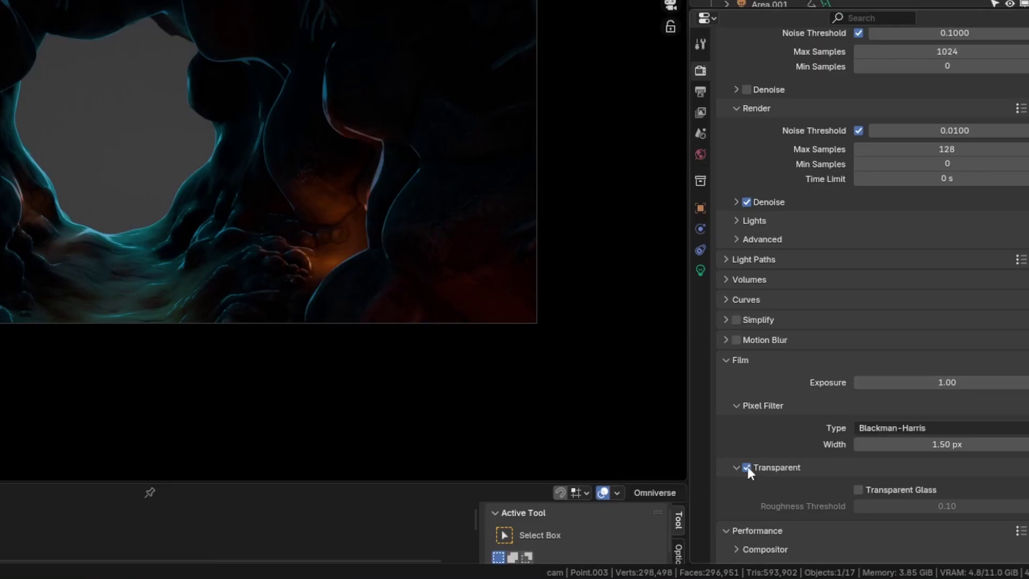
left_click(818, 494)
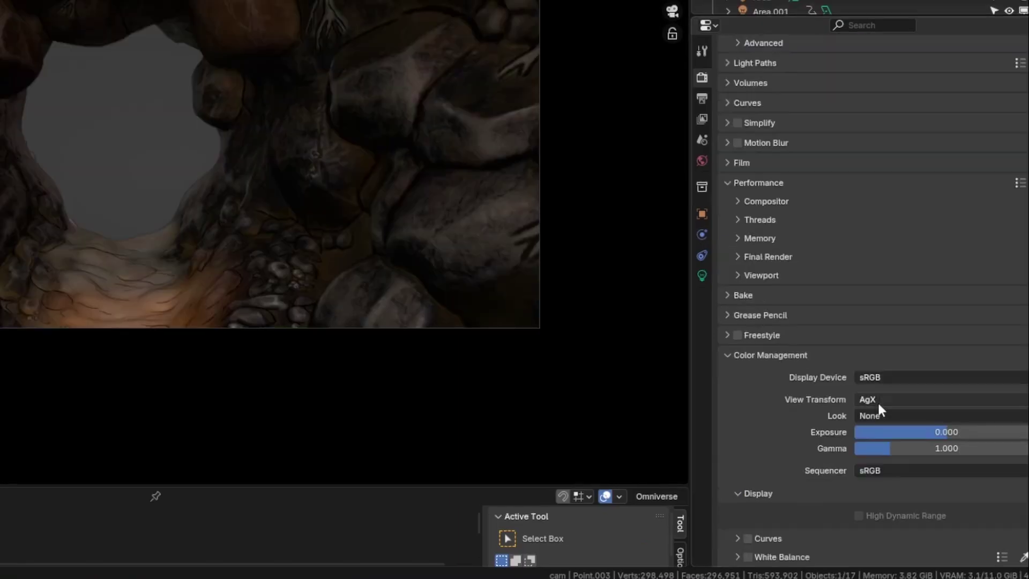
Set the Color Management view transform to AgX with Exposure 0 and Gamma 1
left_click(877, 400)
left_click(885, 449)
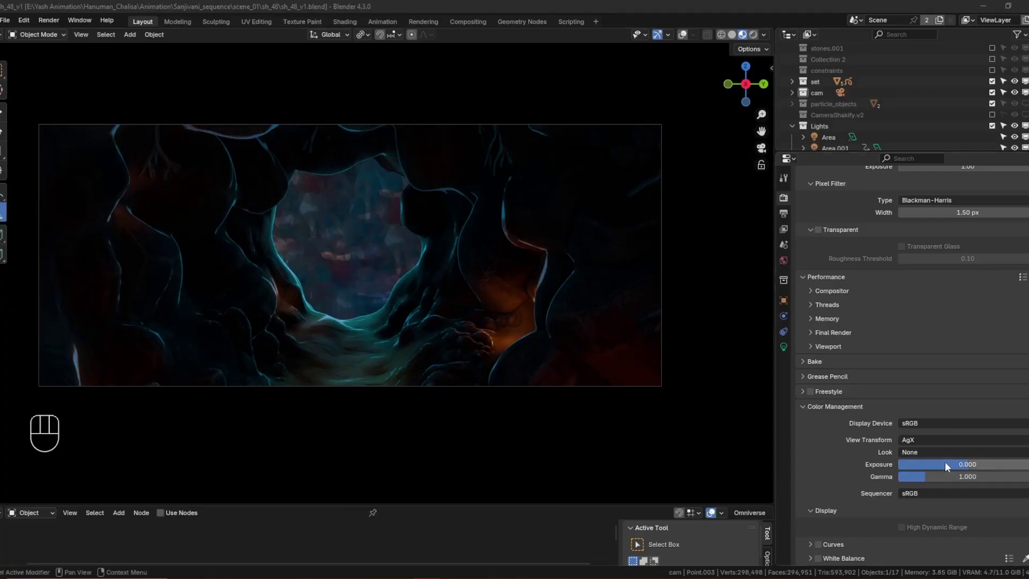
left_click_drag(945, 466, 965, 476)
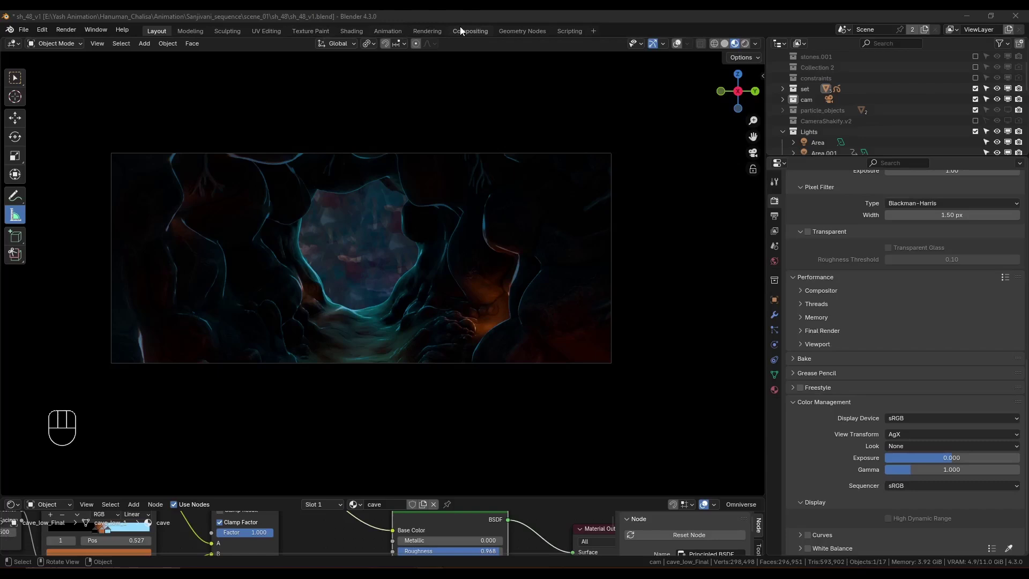
Enable the Mist and Normal data passes for the view layer
left_click(460, 28)
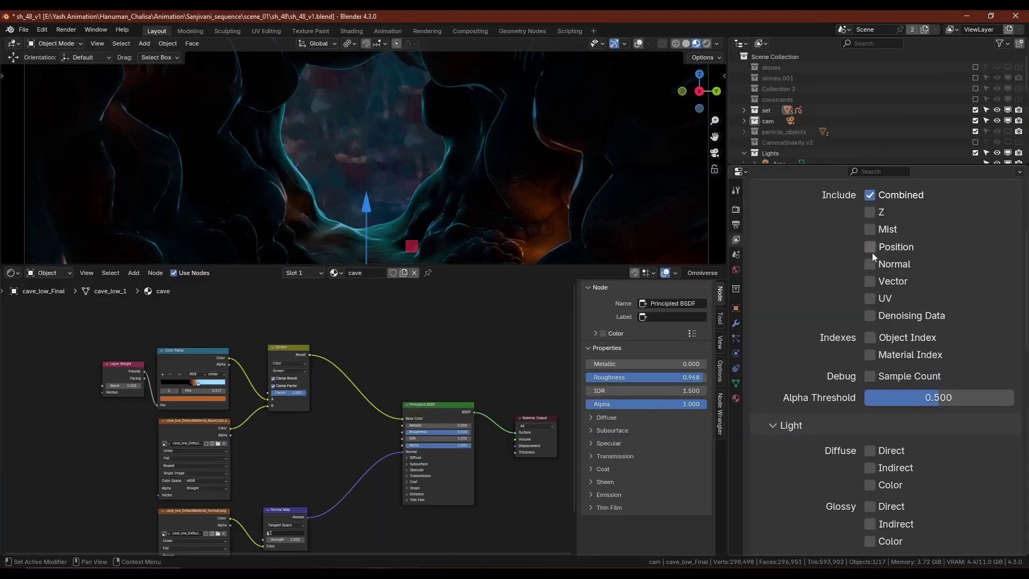
left_click(873, 254)
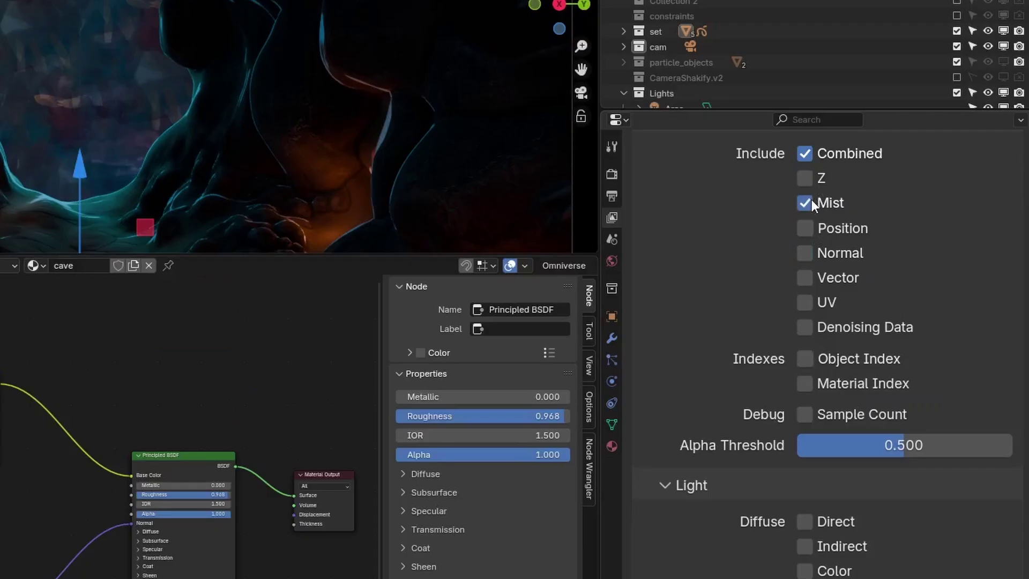
left_click(804, 254)
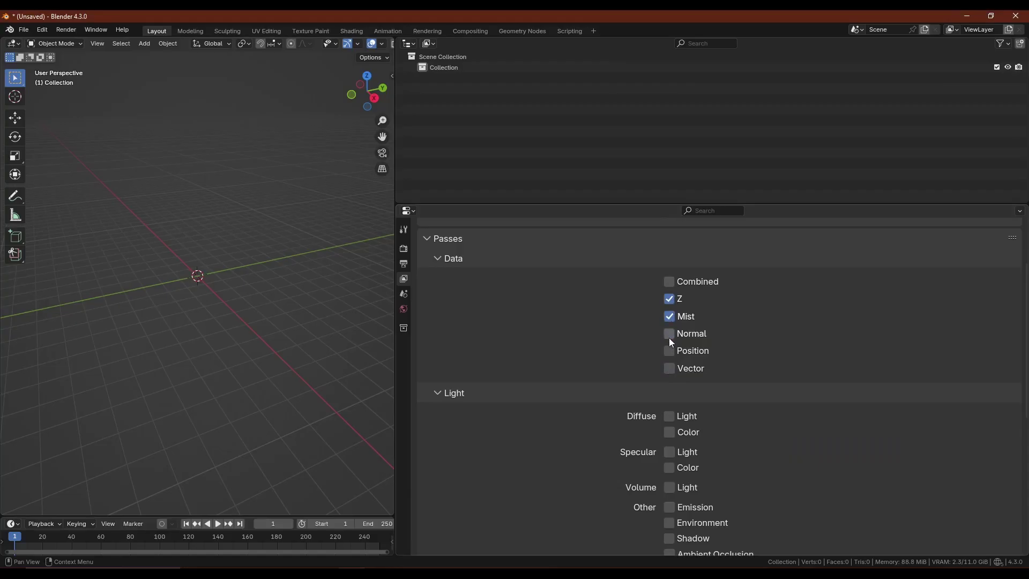
left_click(670, 352)
scroll(647, 414, "down", 5)
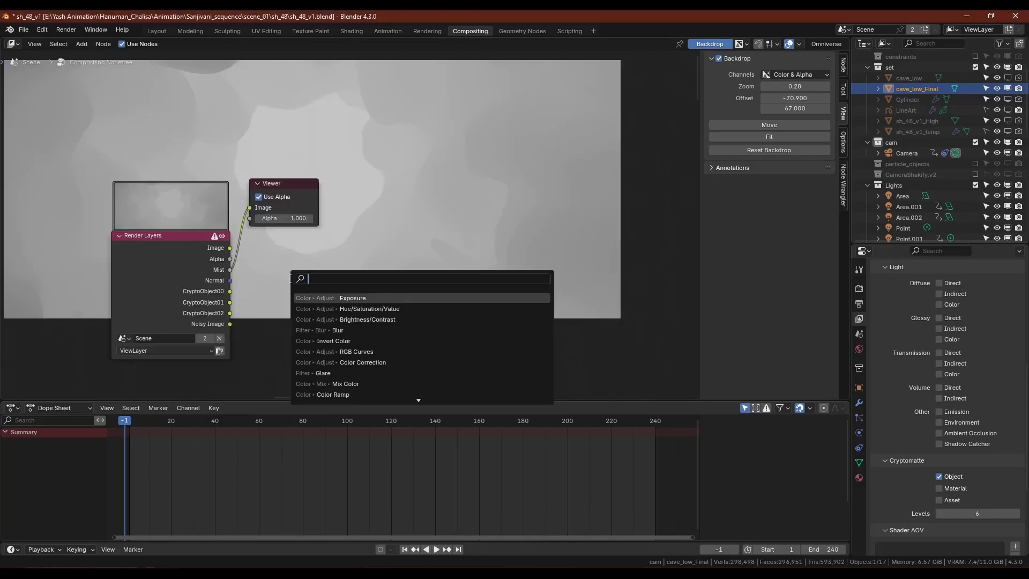
Add a Color Ramp node to the compositor and feed its Fac from the Render Layers Mist pass
type("olor")
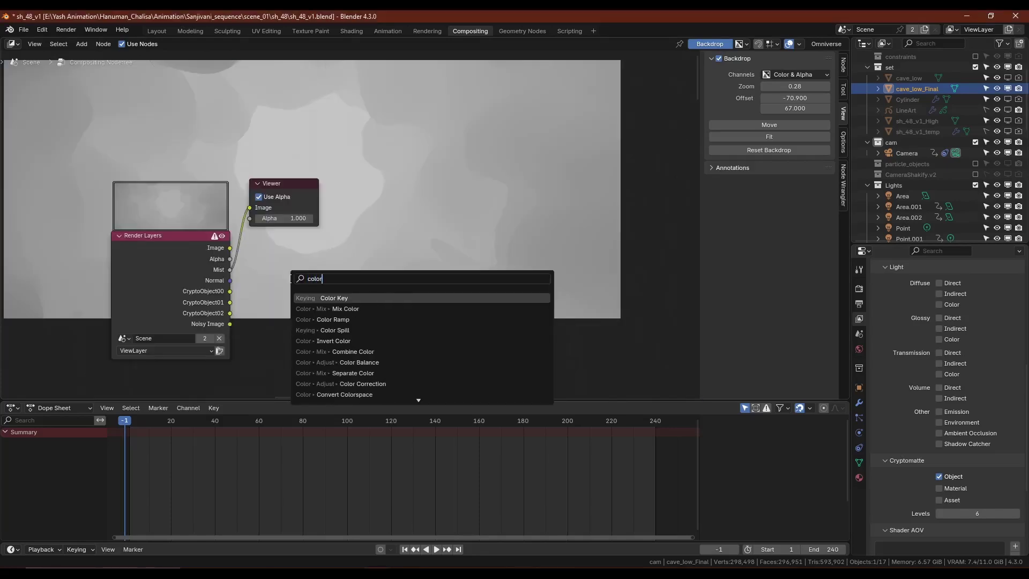
left_click(325, 319)
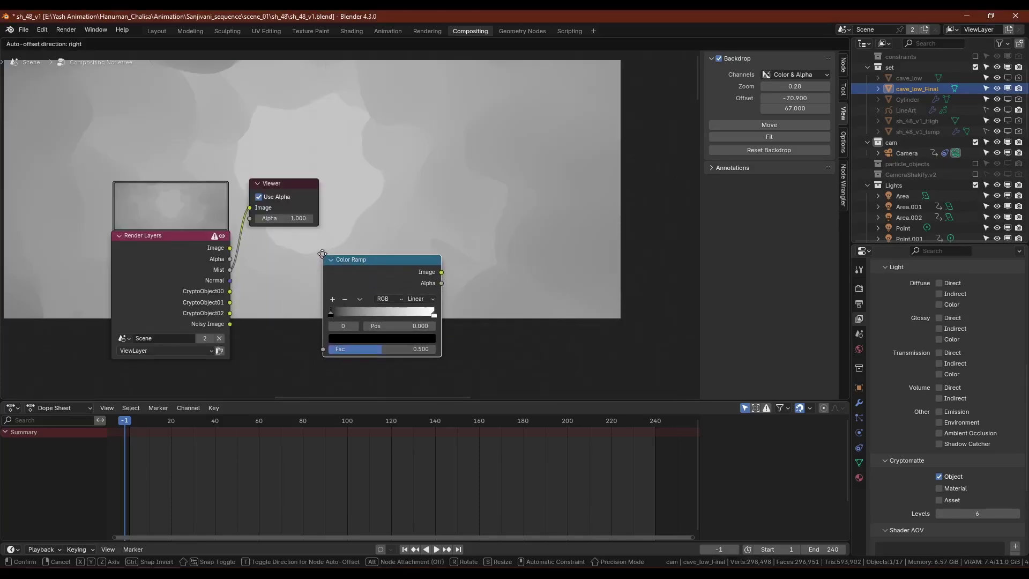
left_click(321, 253)
left_click_drag(229, 270, 323, 348)
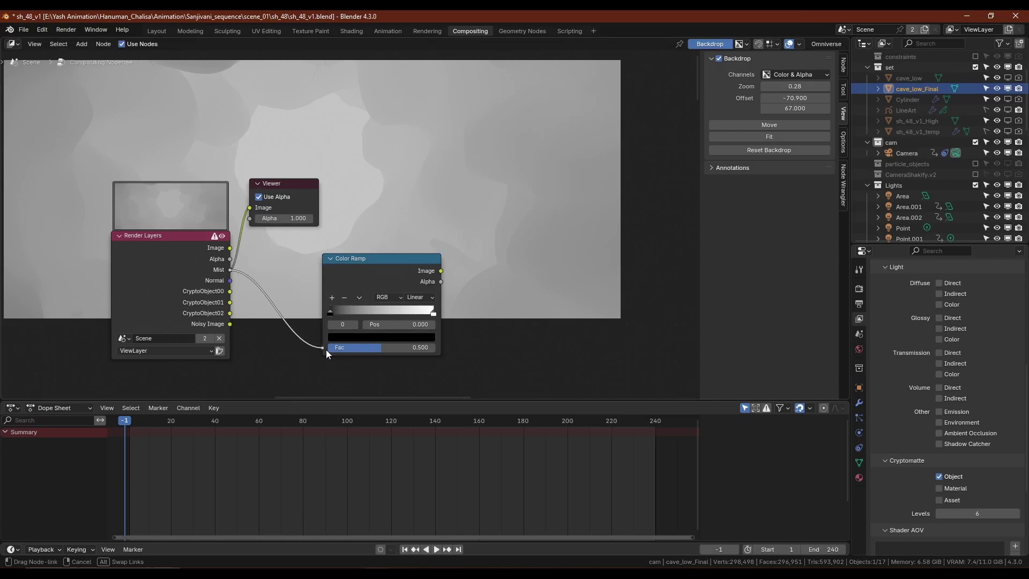
Add a Mix Color node in Add mode that combines the rendered image with the mist Color Ramp, and preview it
key("shift+a")
type("mix")
key("Return")
left_click(451, 229)
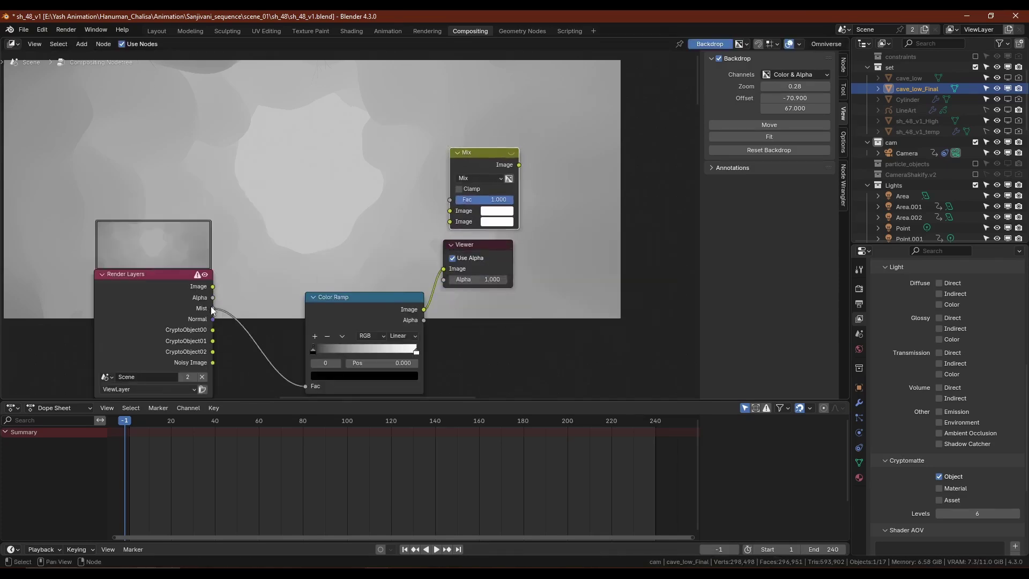
left_click_drag(424, 309, 450, 222)
left_click_drag(213, 286, 450, 210)
left_click(481, 152, "ctrl+shift")
key("ctrl+KP_Add")
Move the mist ramp's black stop past the middle and switch its interpolation to B-Spline
scroll(290, 246, "down", 3)
left_click_drag(320, 328, 363, 330)
scroll(380, 317, "down", 1, "ctrl")
Recolor the mist ramp's end stop to a dark teal blue
left_click(390, 328)
left_click(378, 348)
left_click_drag(378, 222, 377, 233)
left_click_drag(348, 247, 377, 253)
left_click(390, 343)
left_click(385, 348)
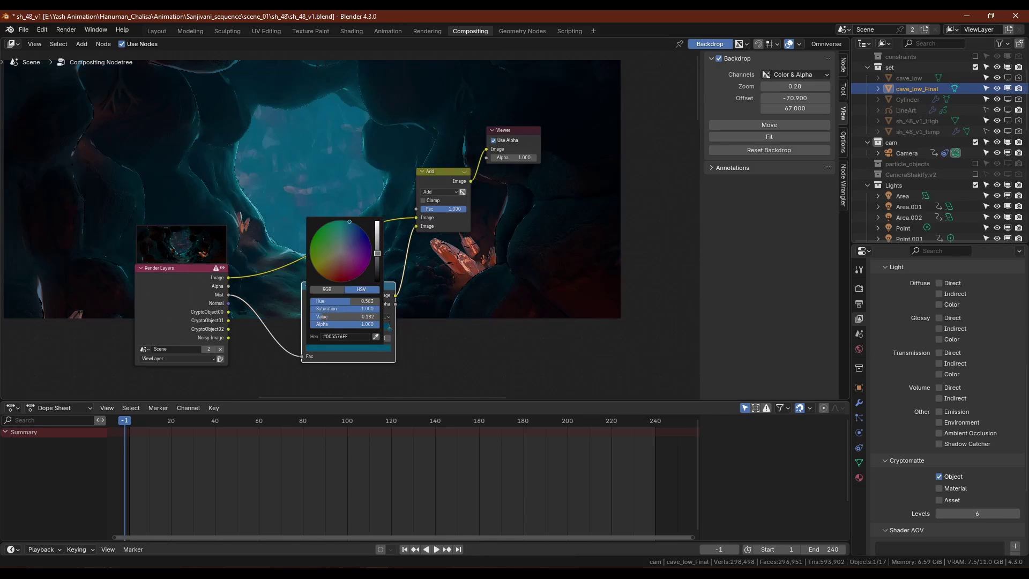
left_click(369, 317)
key("Return")
Preview the Normal pass and run it through a new Filter node of type Sobel
left_click(186, 271, "ctrl+shift")
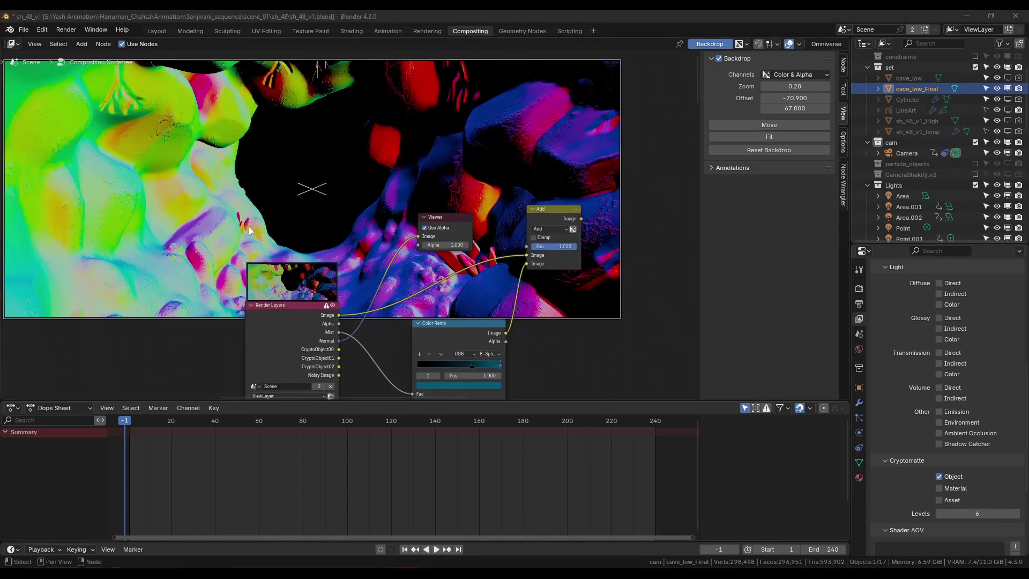
middle_click_drag(367, 190, 363, 184)
key("shift+a")
left_click(364, 185)
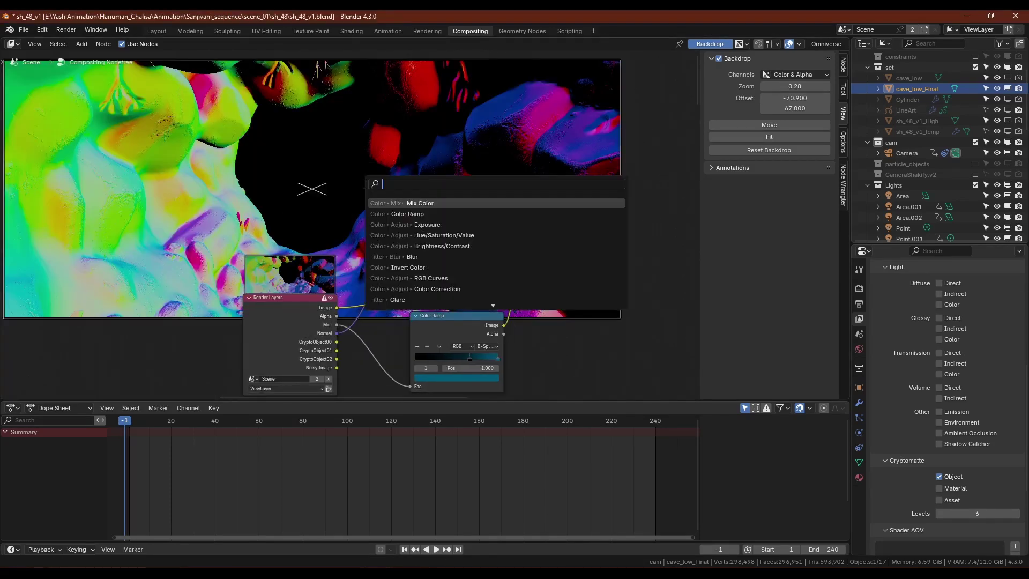
type("filter")
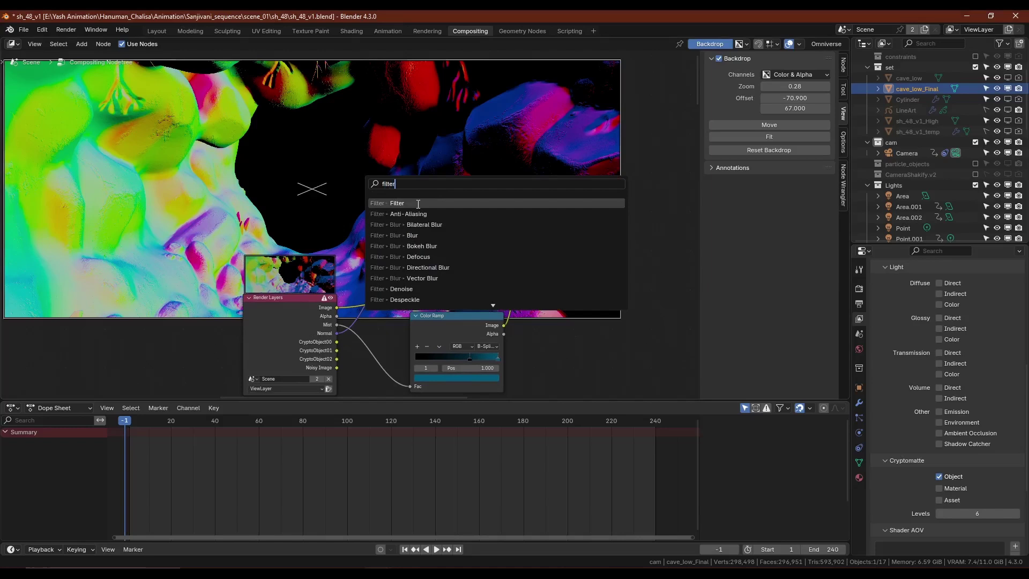
left_click(418, 204)
left_click(347, 199)
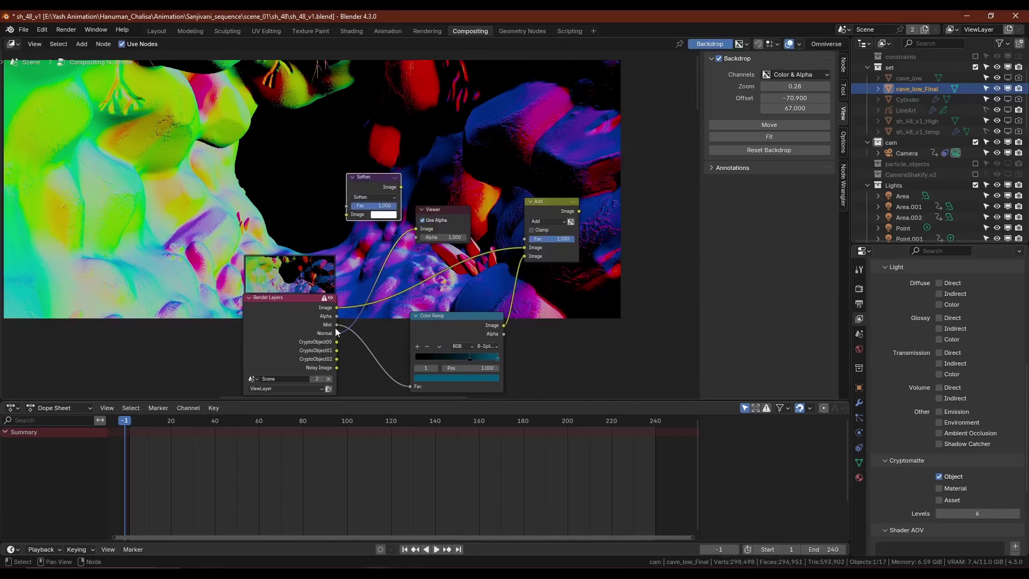
left_click_drag(337, 334, 353, 221)
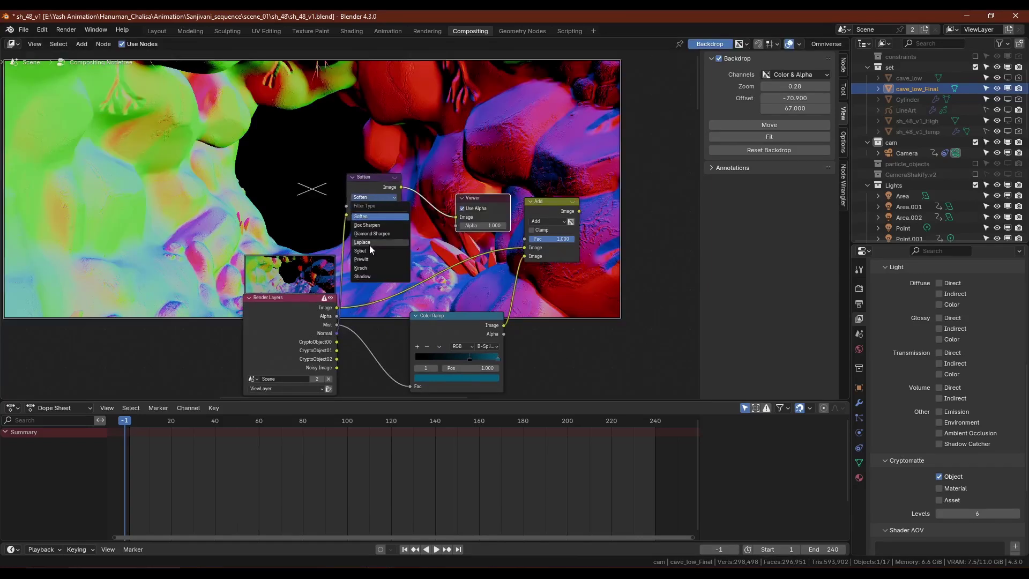
left_click(368, 252)
Add a Color Ramp after the Sobel filter and set its black stop to position 0.5
left_click_drag(369, 183, 375, 208)
left_click(371, 221)
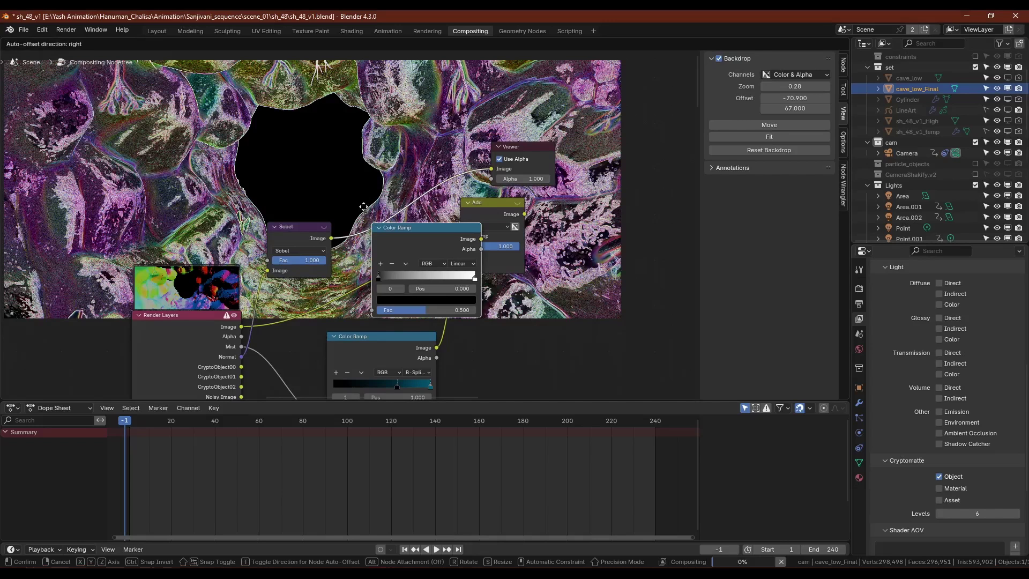
left_click(348, 162)
left_click_drag(356, 216, 404, 217)
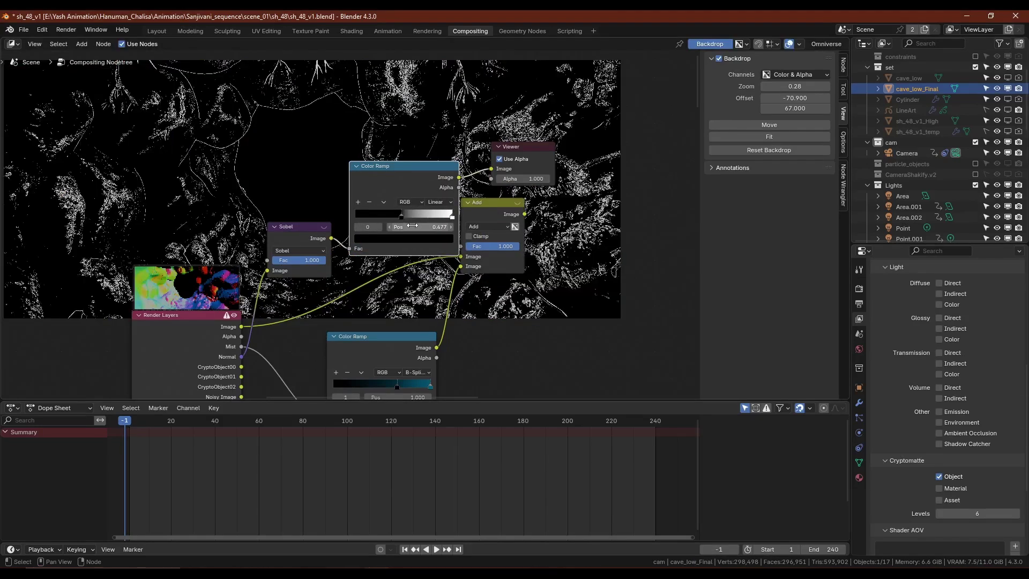
left_click(414, 227)
type("0.5")
key("Return")
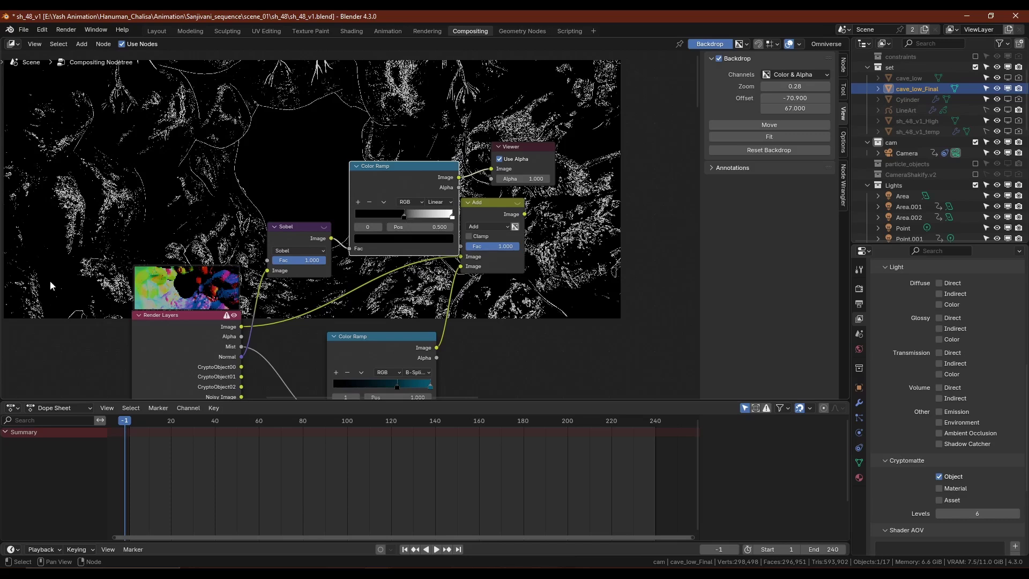
Add a Mix Color node with the edge ramp driving Fac and the rendered image in its first Image input
key("shift+a")
type("mix")
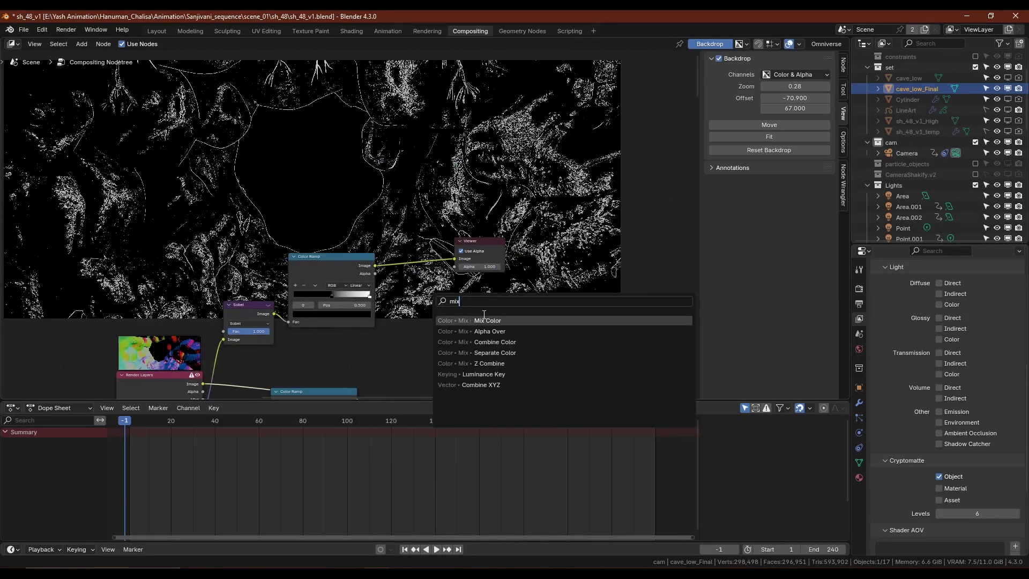
key("Return")
left_click(433, 295)
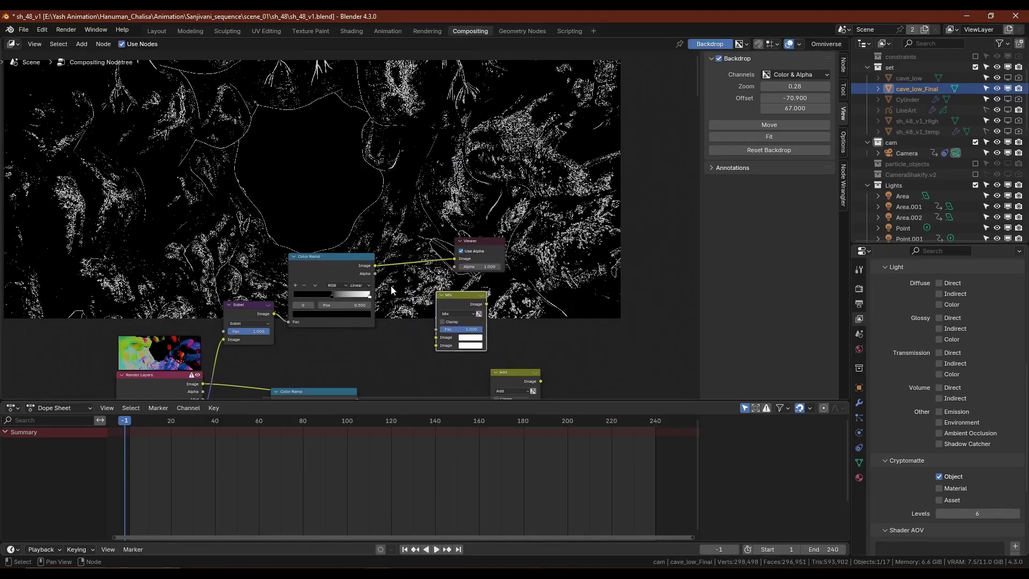
left_click_drag(376, 267, 431, 323)
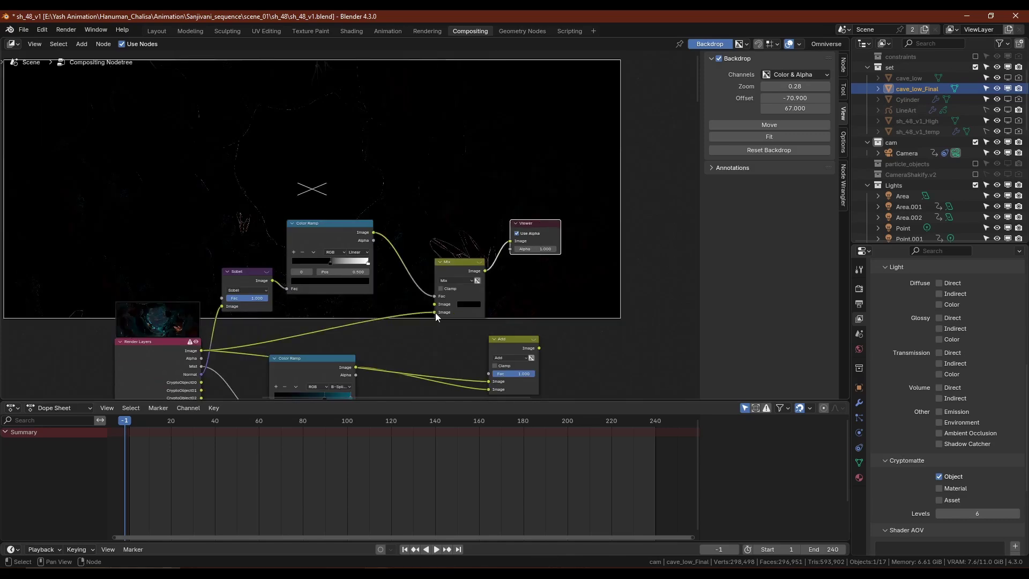
left_click_drag(436, 313, 435, 304)
Set the edge mix node to Multiply with a black second color and preview its outlines over the render
left_click(468, 313)
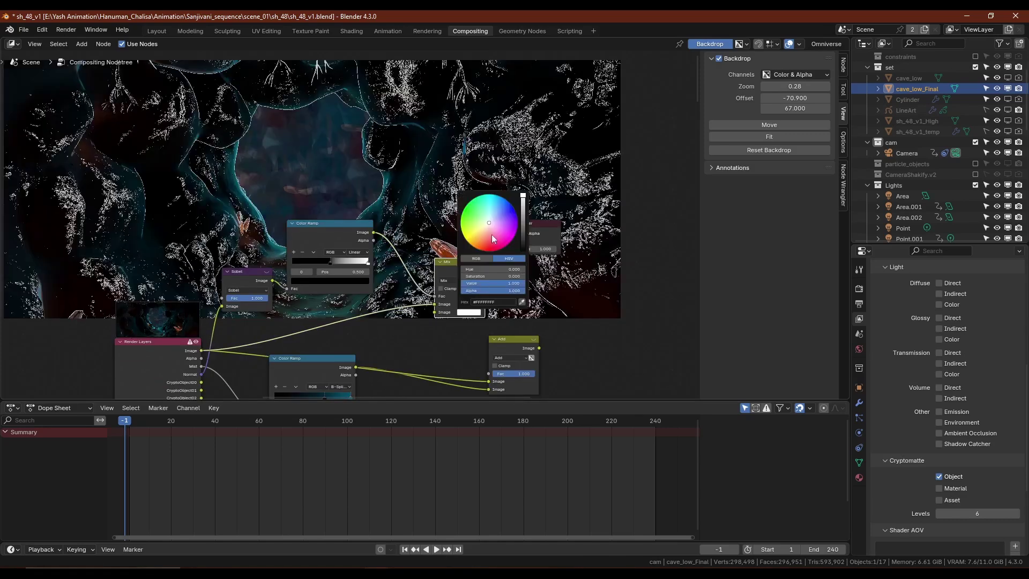
left_click_drag(524, 211, 523, 252)
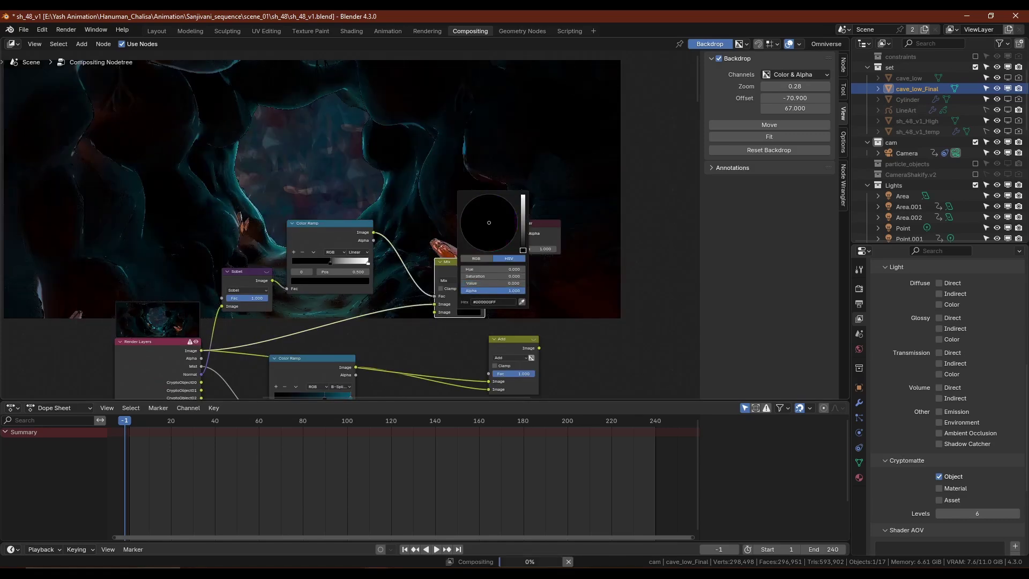
left_click(349, 230, "ctrl+shift")
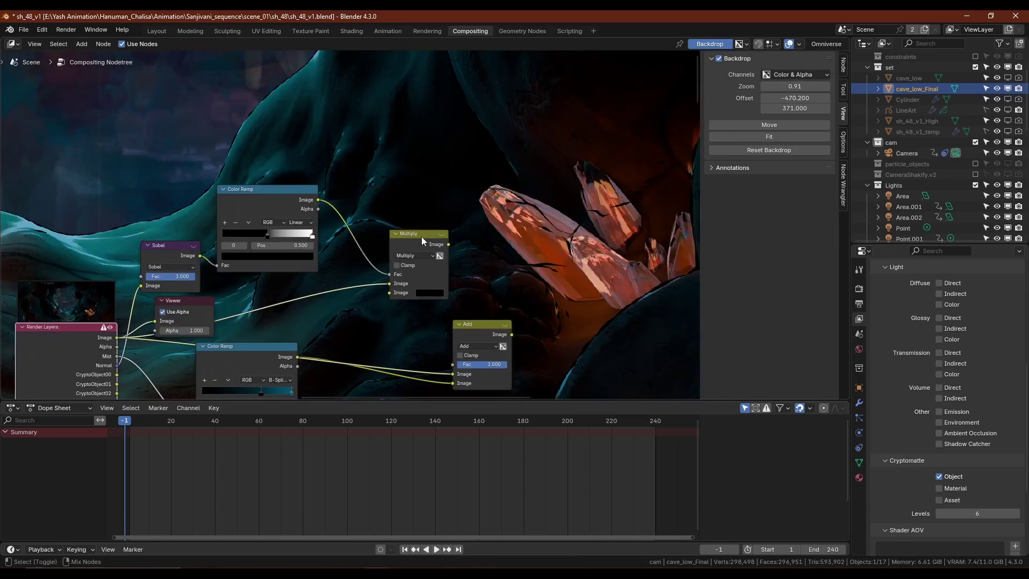
left_click(421, 237, "ctrl+shift")
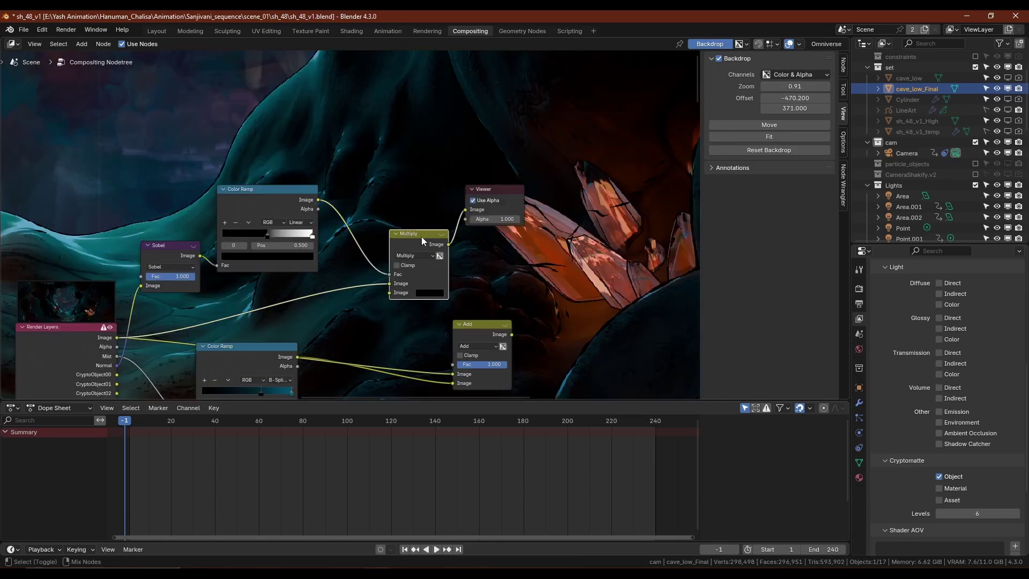
Examine the outlines on the crystals and cave floor, comparing the Multiply result with the plain render
left_click(770, 125)
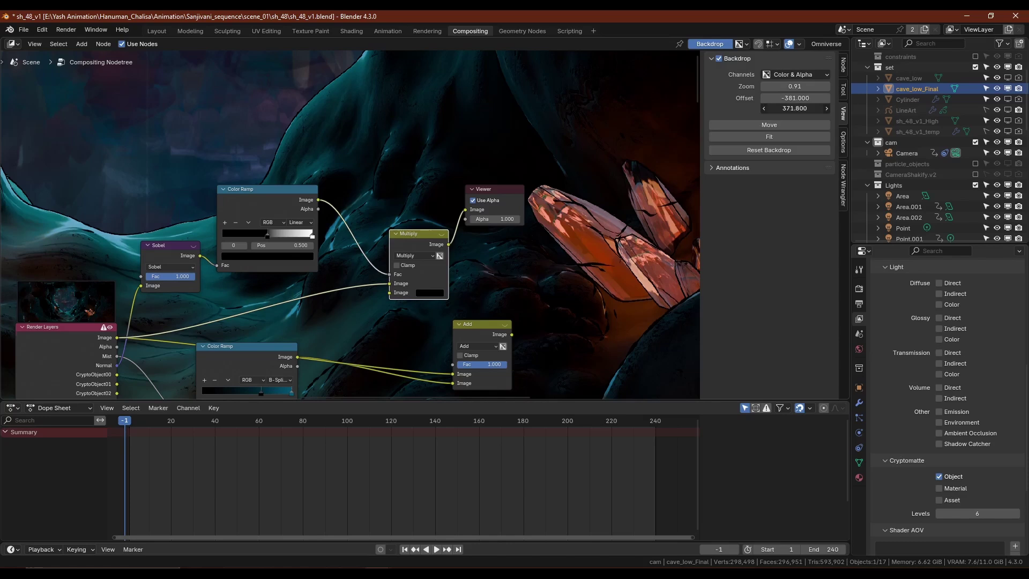
left_click_drag(795, 108, 976, 109)
left_click_drag(793, 99, 865, 98)
middle_click_drag(133, 337, 308, 394)
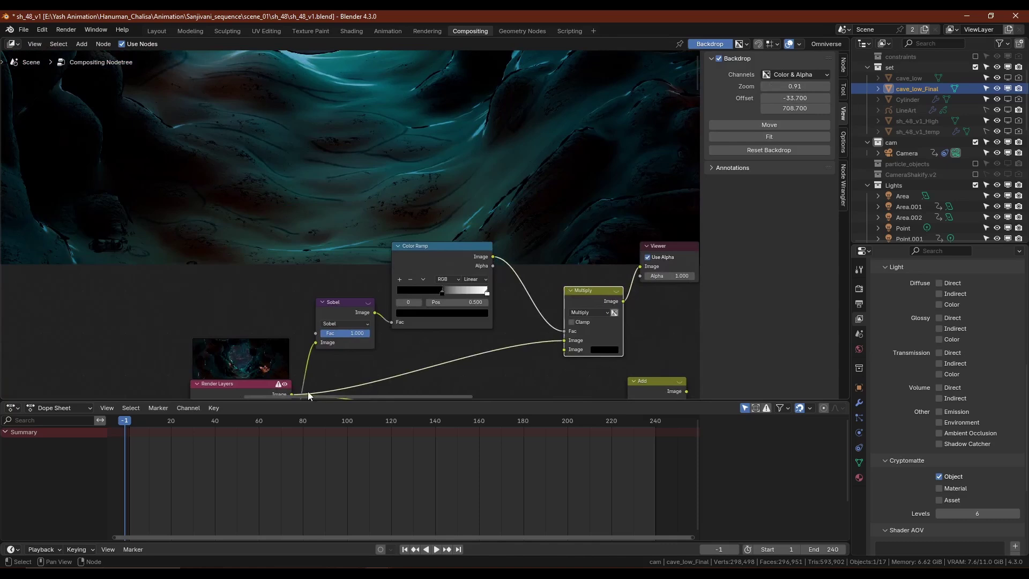
left_click(239, 385, "ctrl+shift")
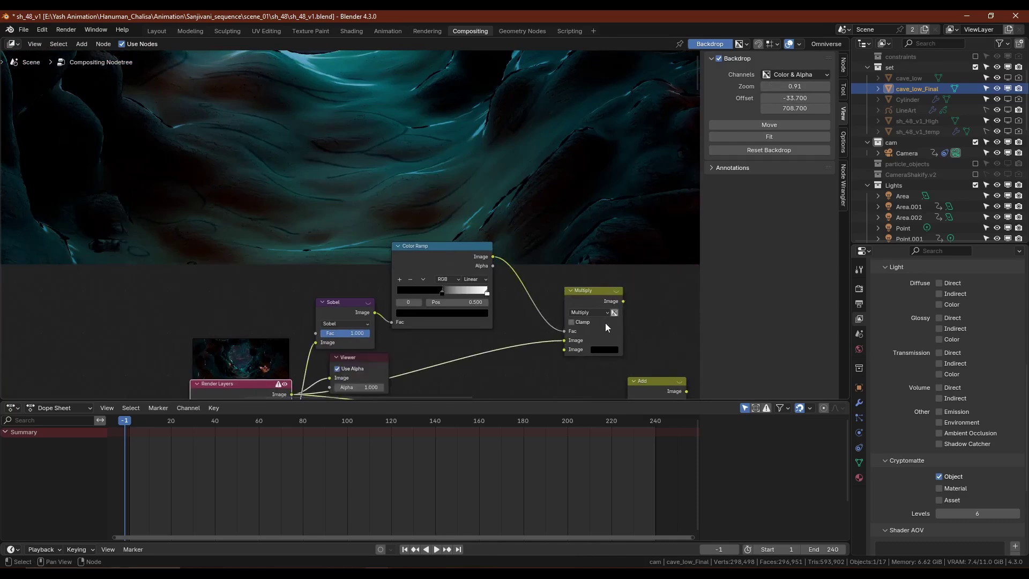
left_click(600, 294, "ctrl+shift")
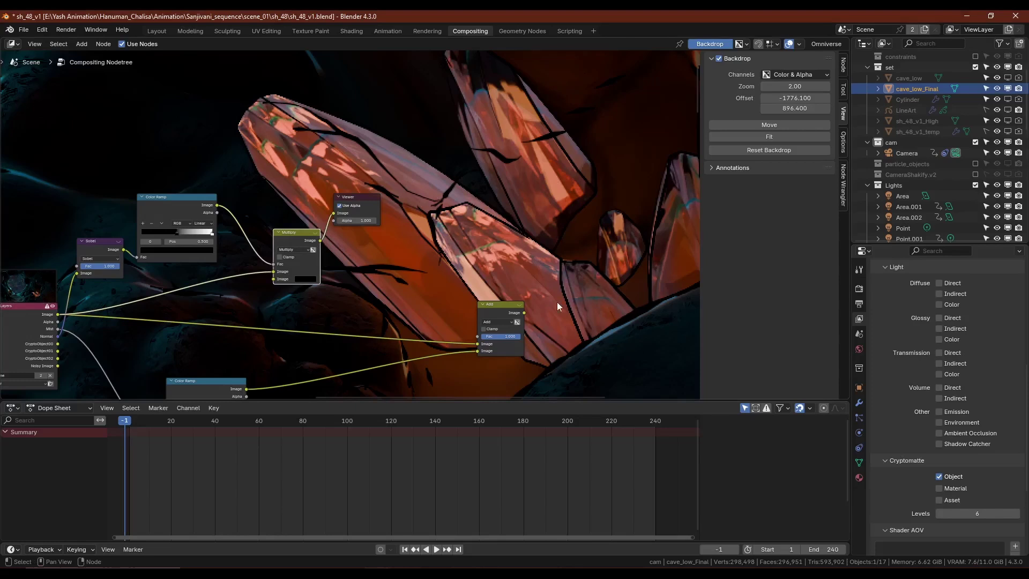
Insert a Gaussian Blur node between the Multiply node and the Viewer
scroll(348, 225, "up", 2)
left_click_drag(355, 188, 550, 226)
key("shift+a")
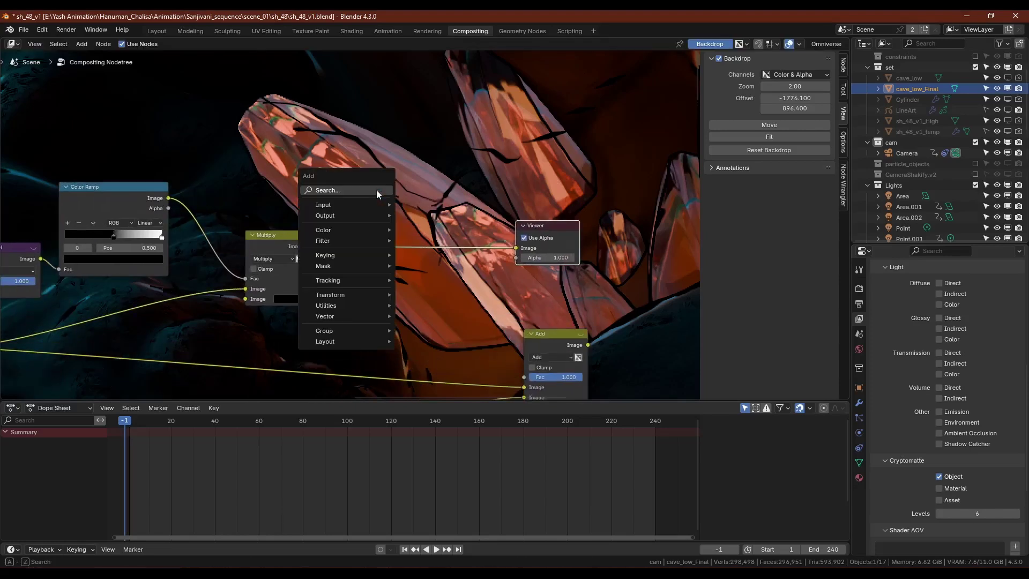
left_click(376, 190)
type("blur")
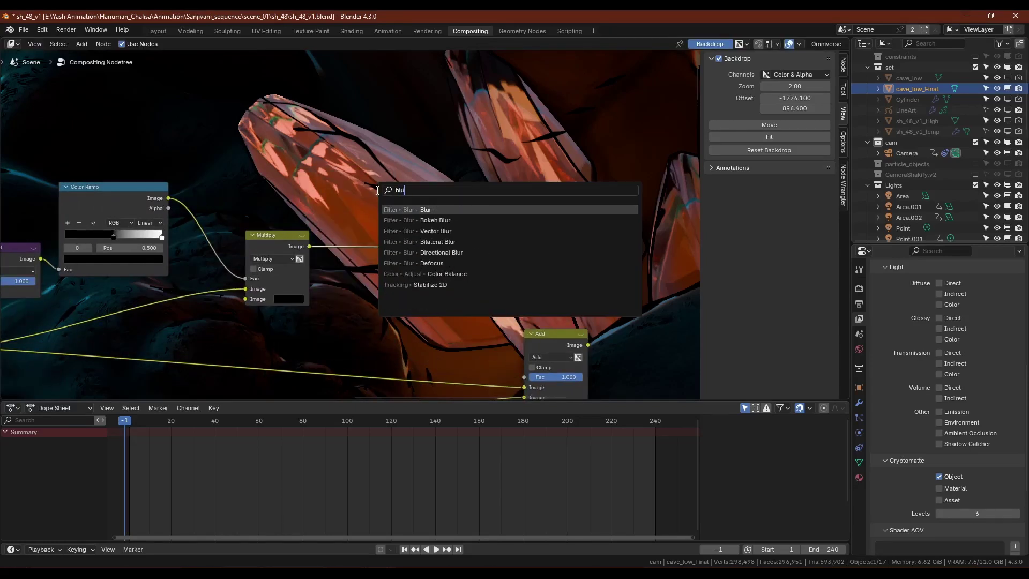
left_click(397, 210)
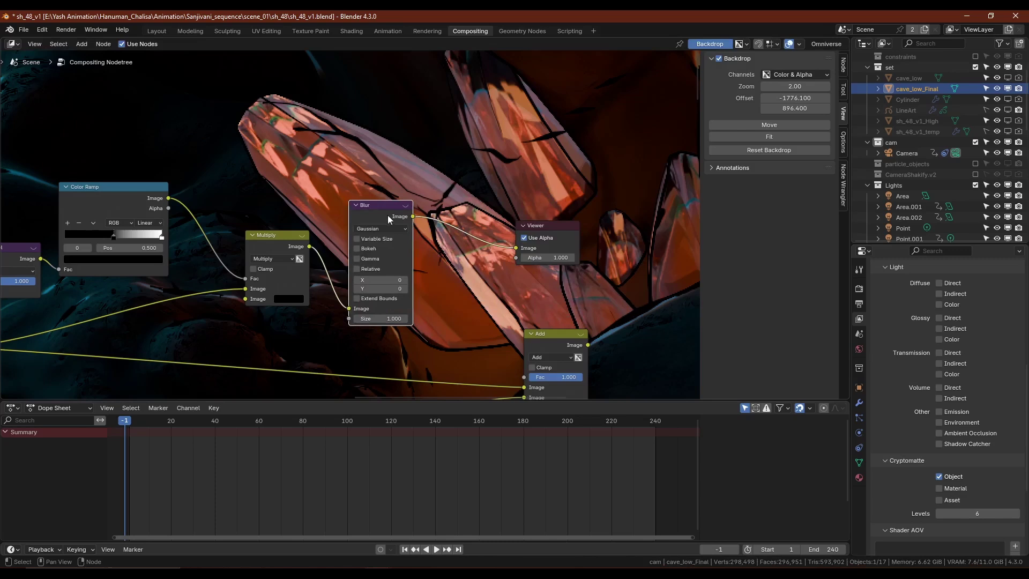
Set the Blur node's X and Y to 2 and compare it with the unblurred Multiply result
scroll(455, 244, "up", 1)
left_click(397, 292)
left_click(397, 294)
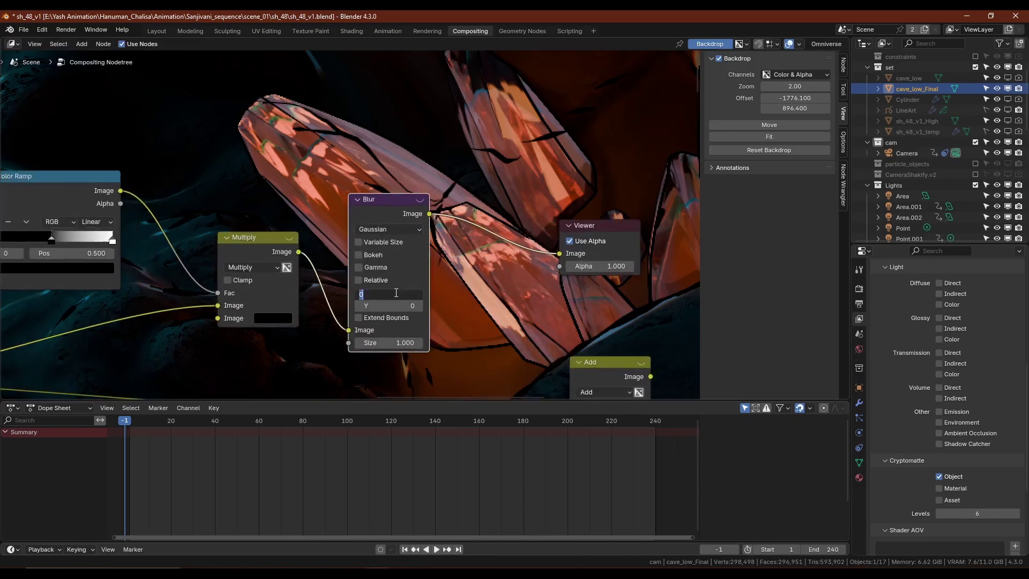
type("2")
key("Tab")
type("2")
key("Return")
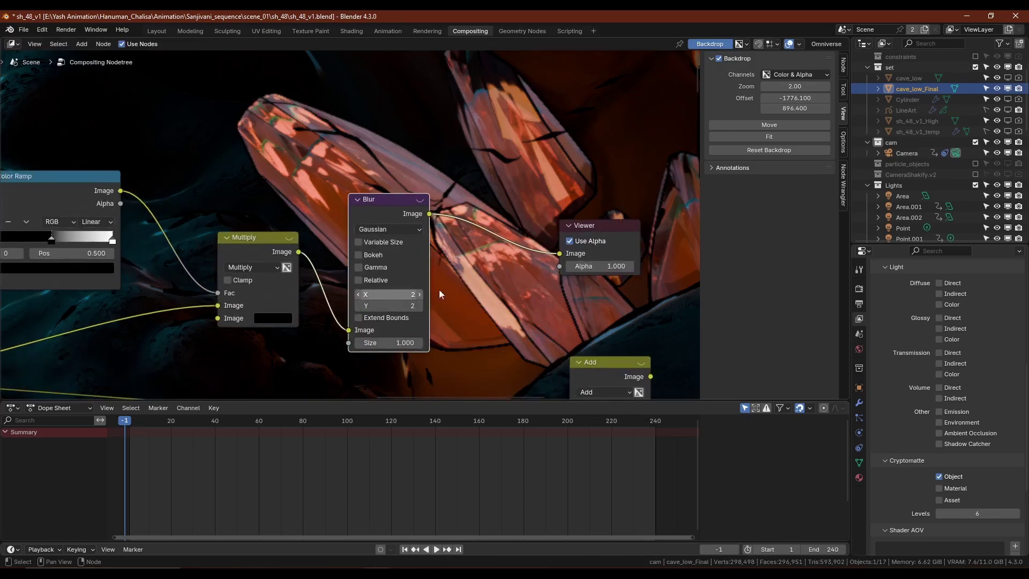
left_click(253, 235, "ctrl+shift")
Fit the backdrop to the view and preview the outputs of the Glare and Add nodes one after the other
key("Home")
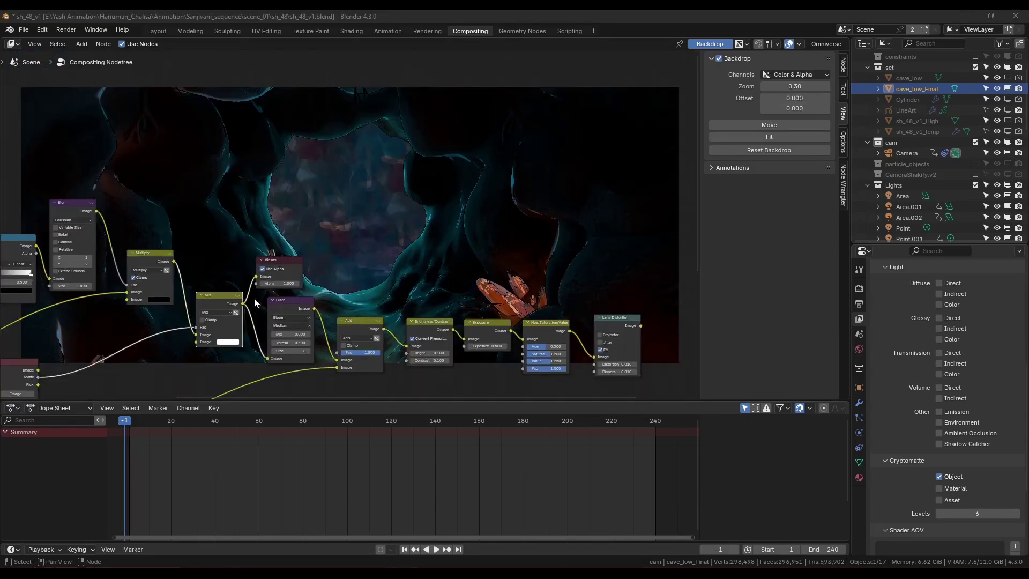
left_click(290, 301)
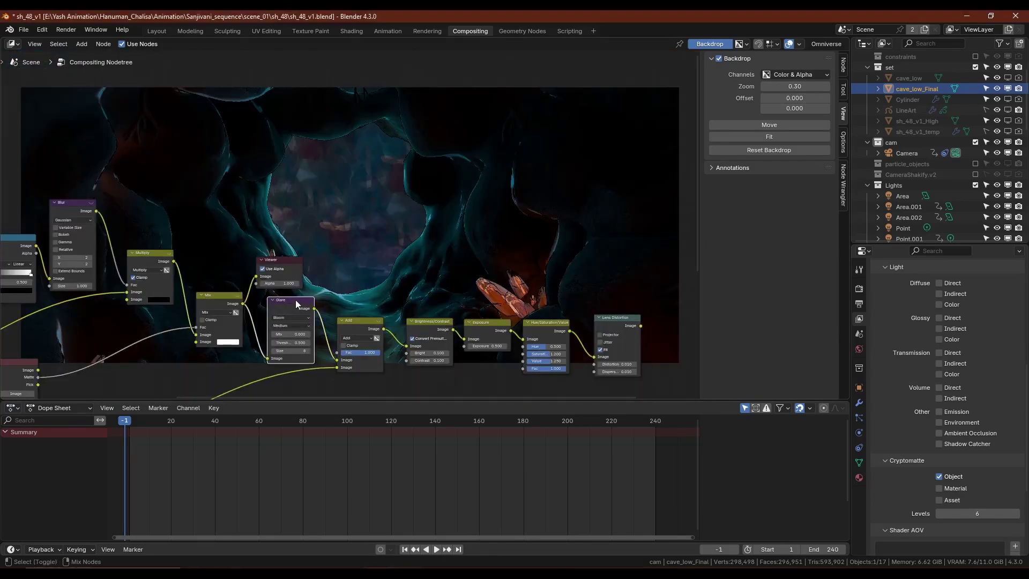
left_click(296, 302, "ctrl+shift")
middle_click_drag(300, 303, 456, 126)
middle_click_drag(460, 188, 336, 297)
scroll(336, 297, "up", 6)
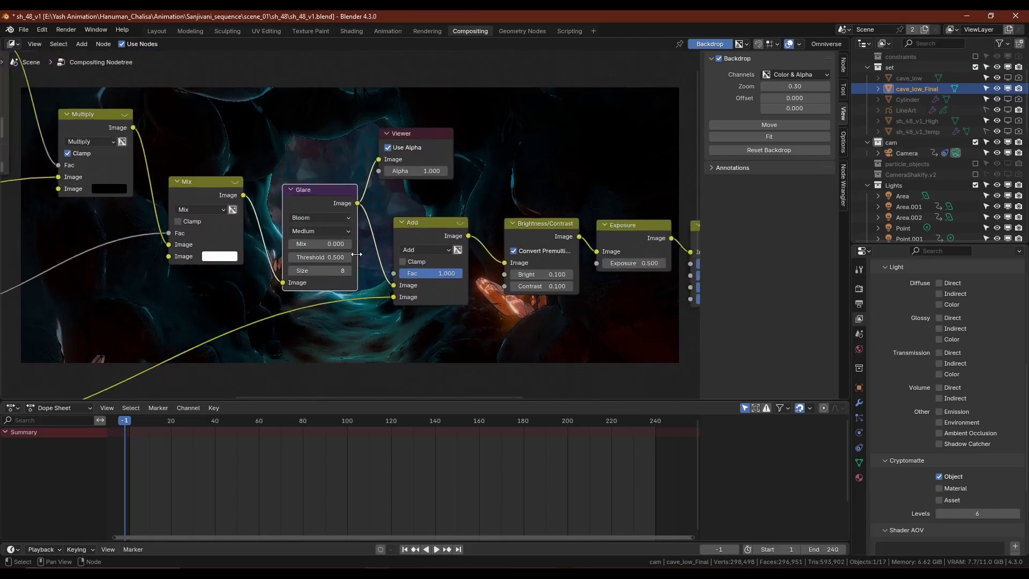
scroll(357, 255, "up", 1)
left_click(361, 203, "ctrl+shift")
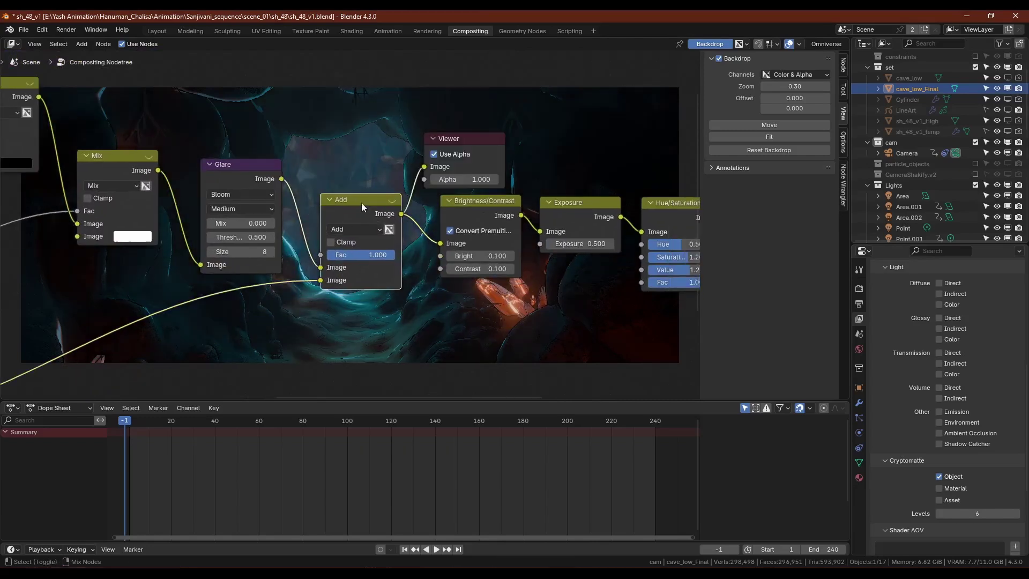
Preview the outputs of the Brightness/Contrast, Exposure and Hue/Saturation/Value nodes in sequence over the cave backdrop
scroll(362, 214, "down", 5)
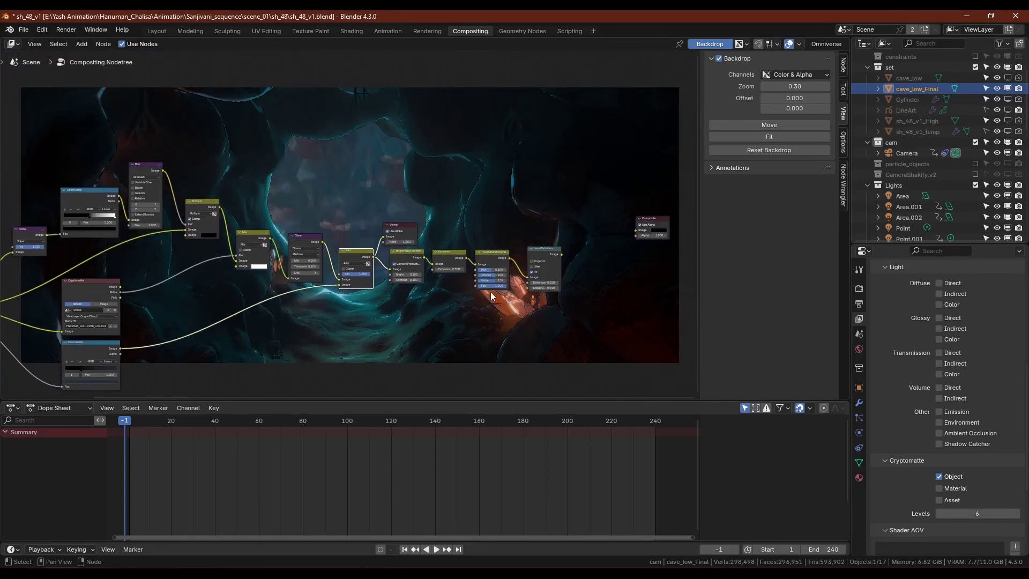
scroll(347, 165, "up", 3)
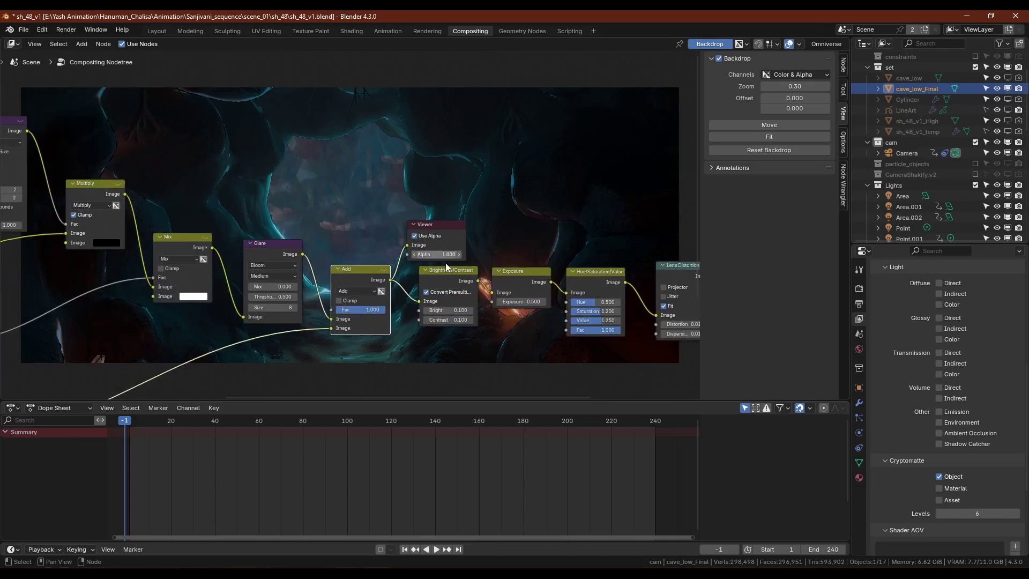
left_click(396, 228, "ctrl+shift")
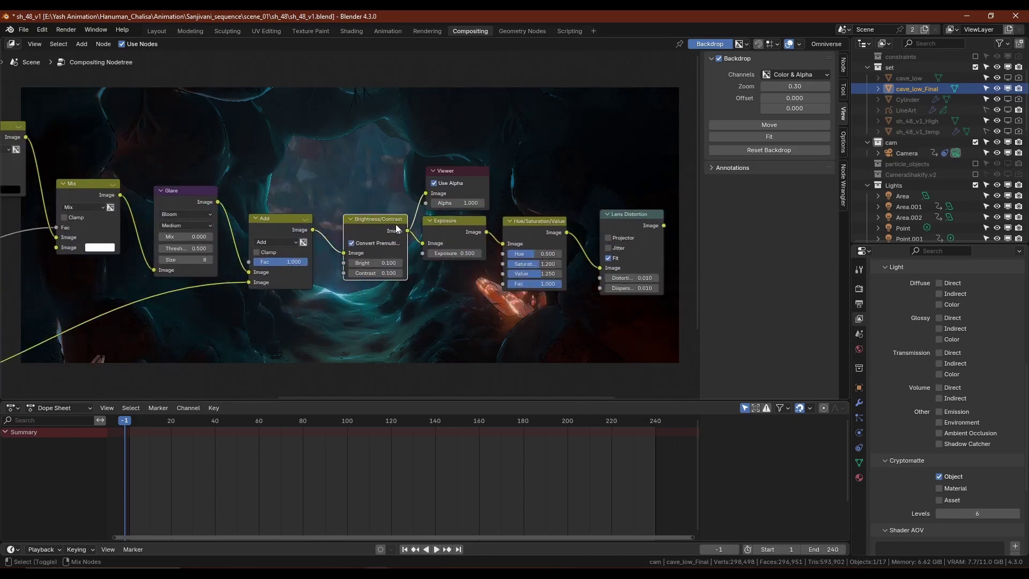
middle_click_drag(449, 230, 336, 269)
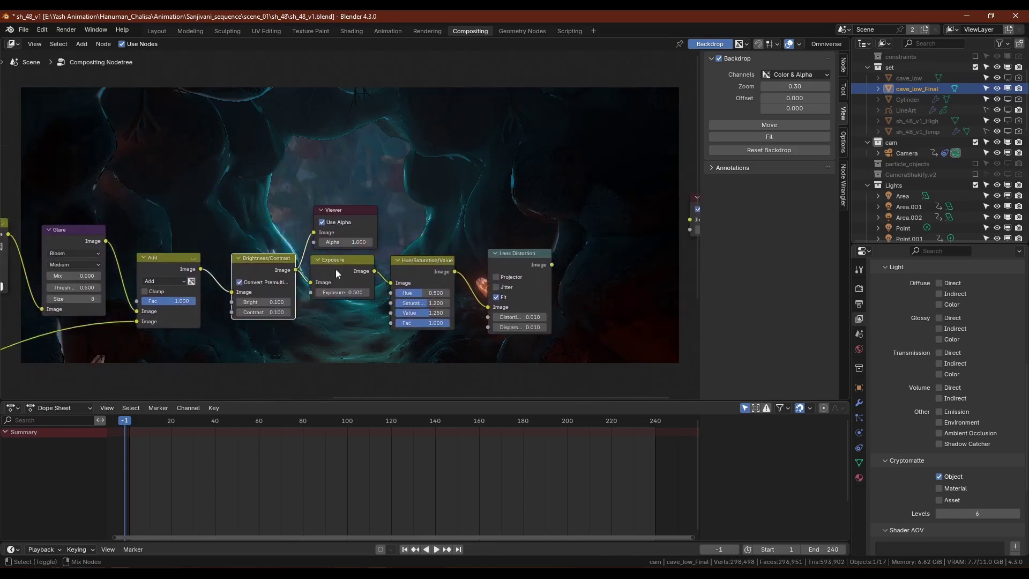
left_click(342, 258, "ctrl+shift")
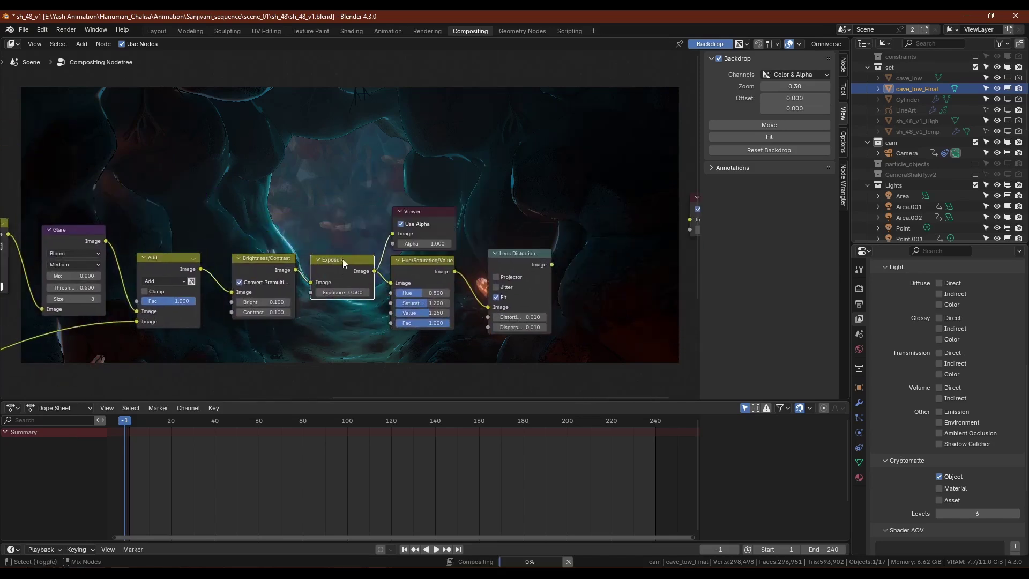
left_click(424, 261, "ctrl+shift")
scroll(491, 269, "down", 4)
middle_click_drag(461, 248, 375, 249)
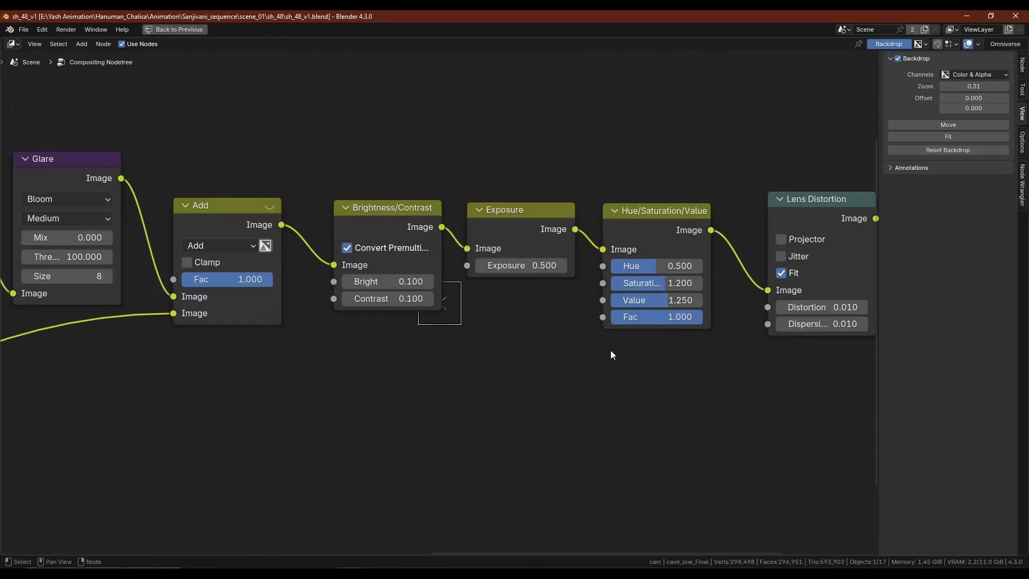
scroll(611, 351, "down", 4)
middle_click_drag(149, 301, 477, 334)
middle_click_drag(353, 311, 636, 365)
middle_click_drag(391, 350, 516, 317)
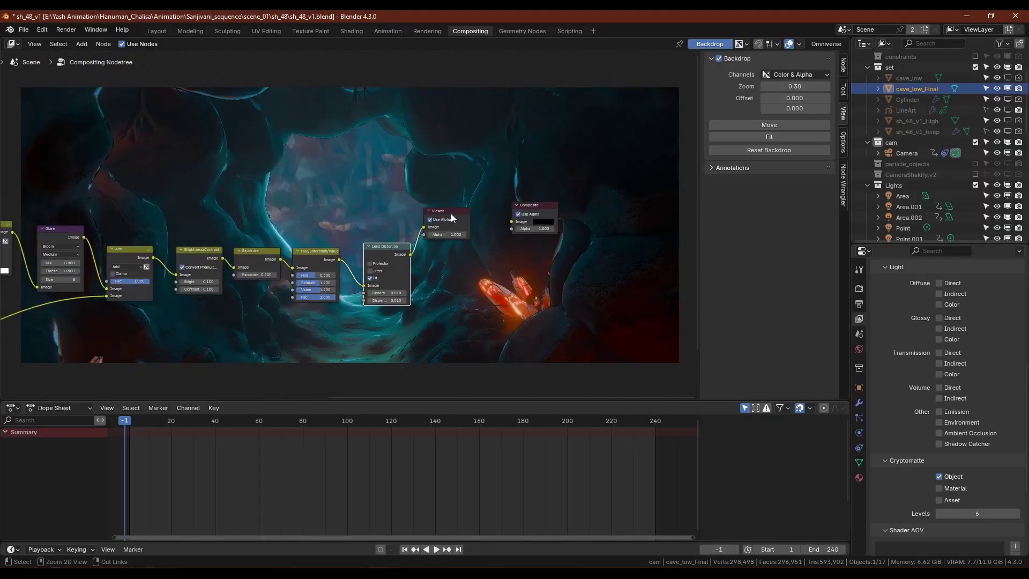
Move the Viewer node below the Composite node and link the Lens Distortion image output to the Composite image input
left_click_drag(451, 218, 527, 283)
left_click_drag(410, 254, 512, 222)
scroll(423, 223, "down", 2)
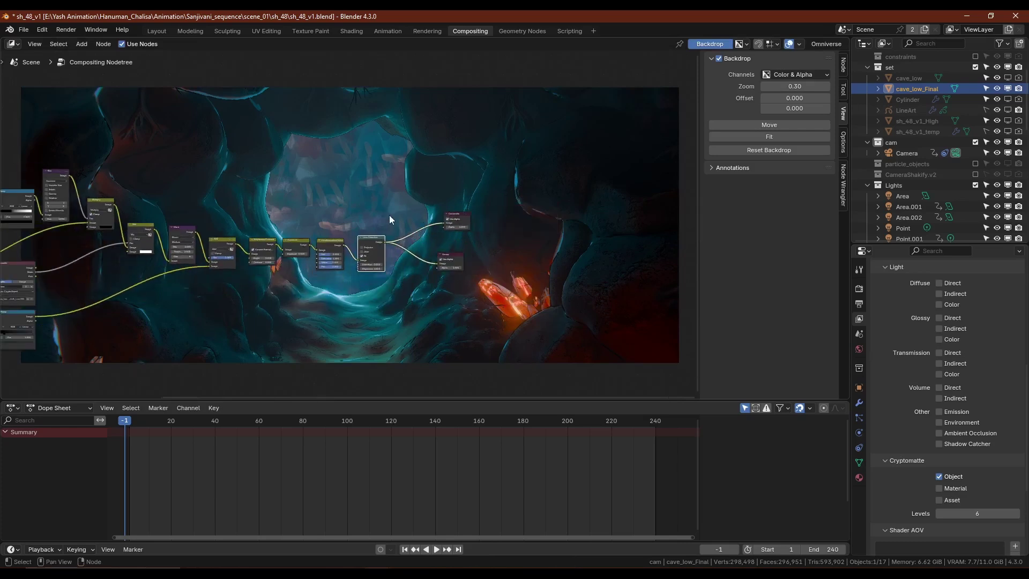
middle_click_drag(389, 215, 394, 378)
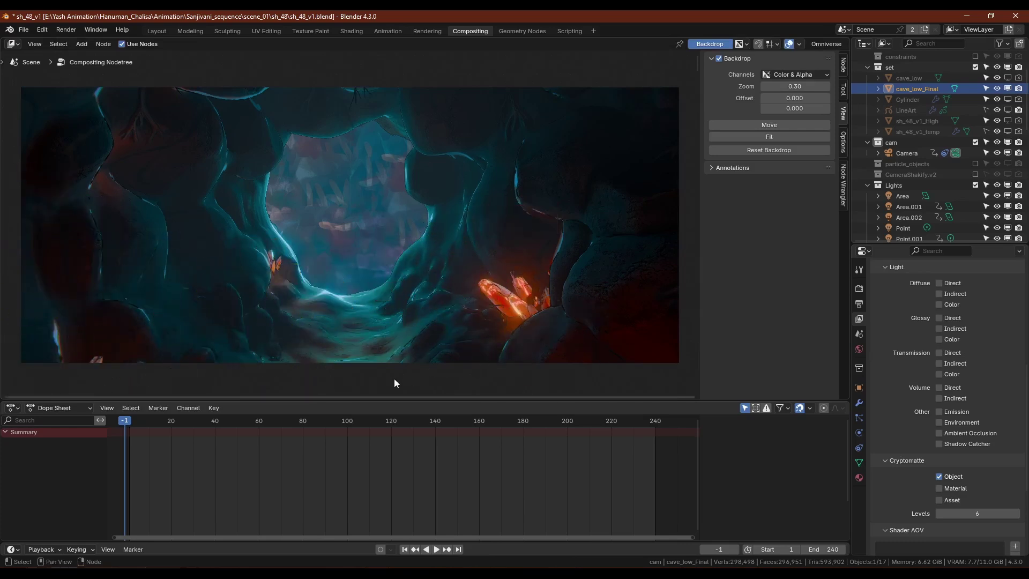